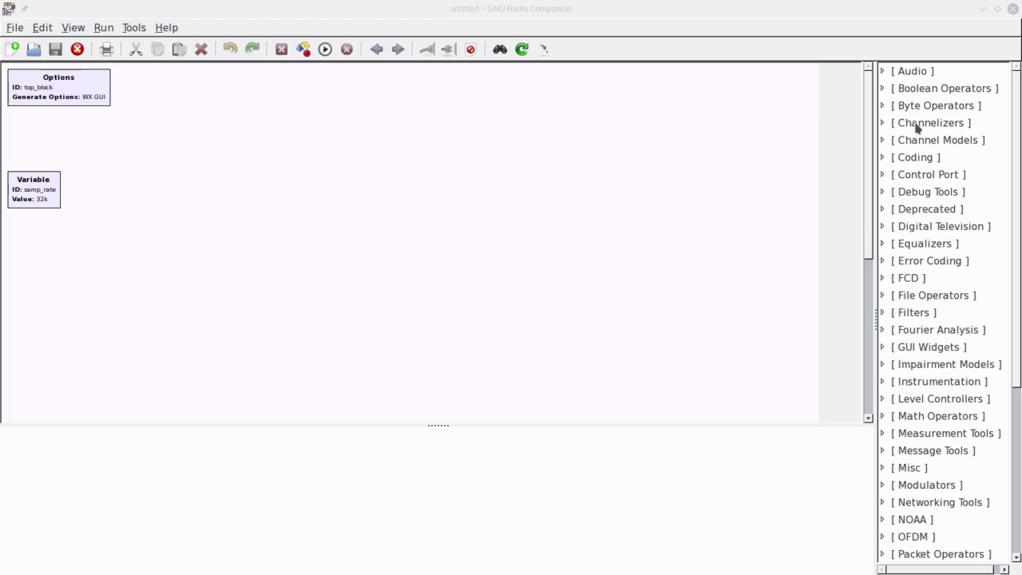
Step: Examine the categories of the block library, including the Error Coding blocks and their Decoders subgroup
{"action": "left_click", "coordinate": [885, 264]}
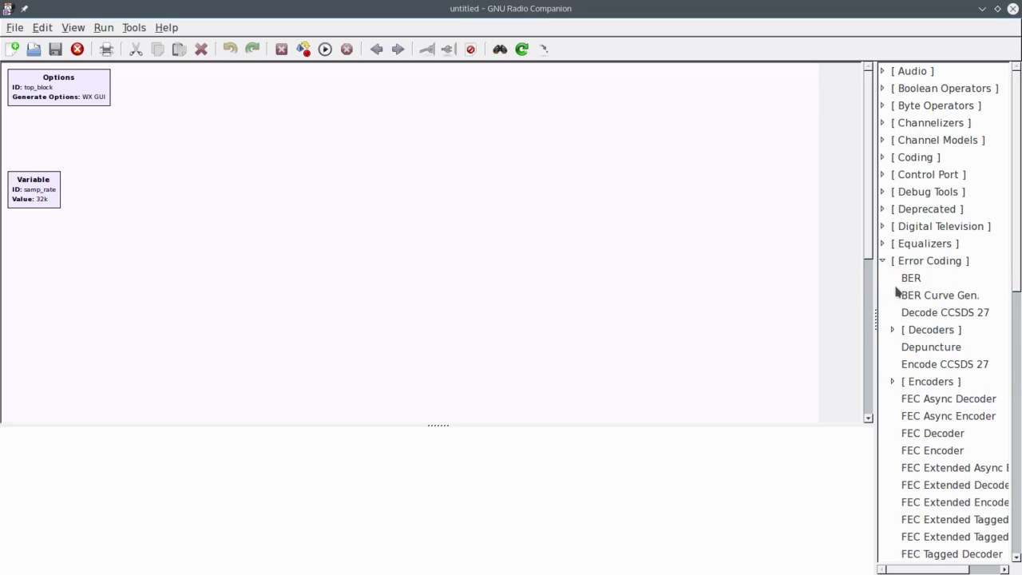
{"action": "left_click", "coordinate": [894, 331]}
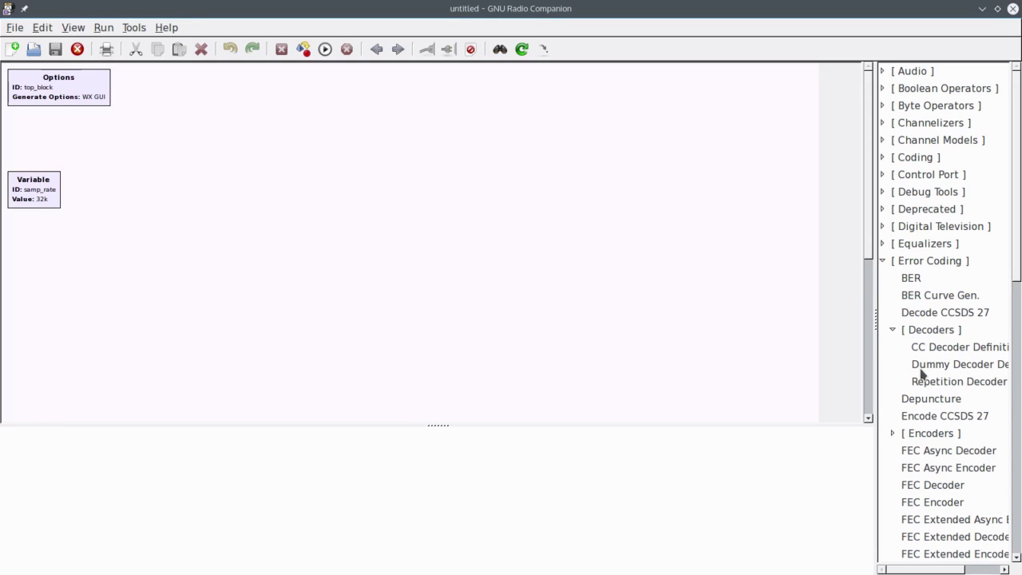
{"action": "left_click", "coordinate": [885, 264]}
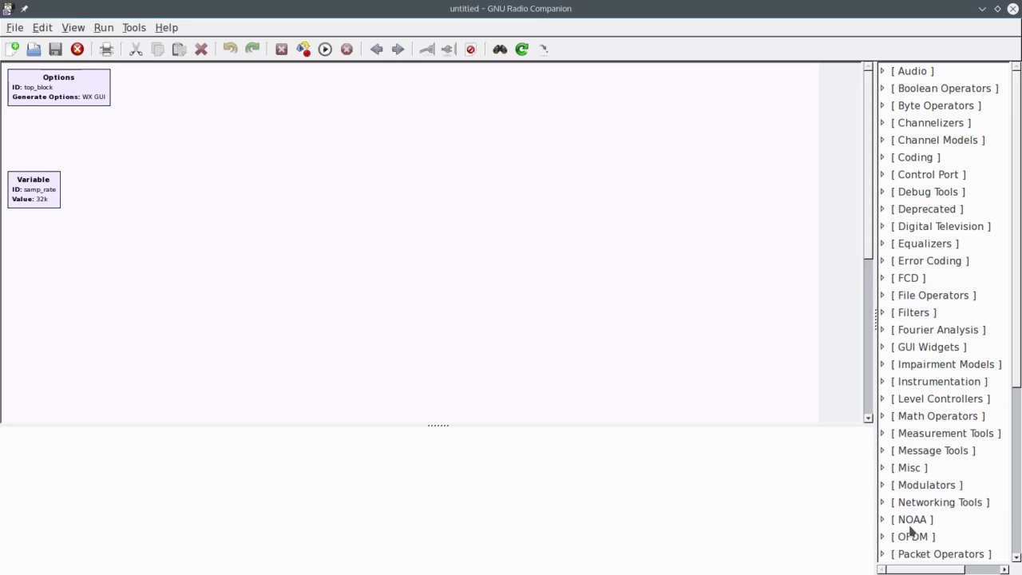
{"action": "scroll", "coordinate": [917, 523], "scroll_direction": "down", "scroll_amount": 4}
{"action": "scroll", "coordinate": [918, 519], "scroll_direction": "down", "scroll_amount": 3}
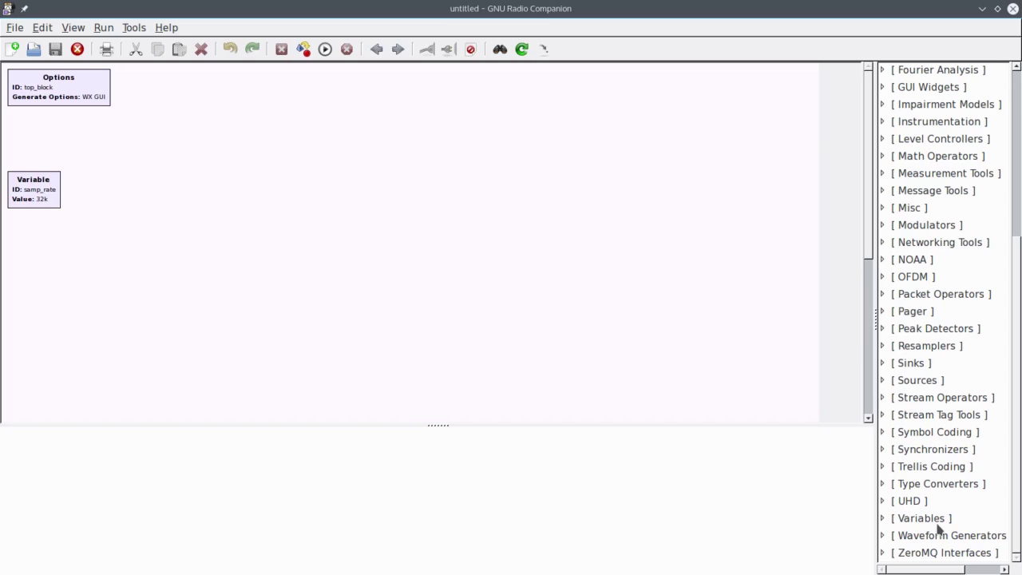
{"action": "scroll", "coordinate": [937, 490], "scroll_direction": "up", "scroll_amount": 5}
{"action": "scroll", "coordinate": [937, 490], "scroll_direction": "up", "scroll_amount": 1}
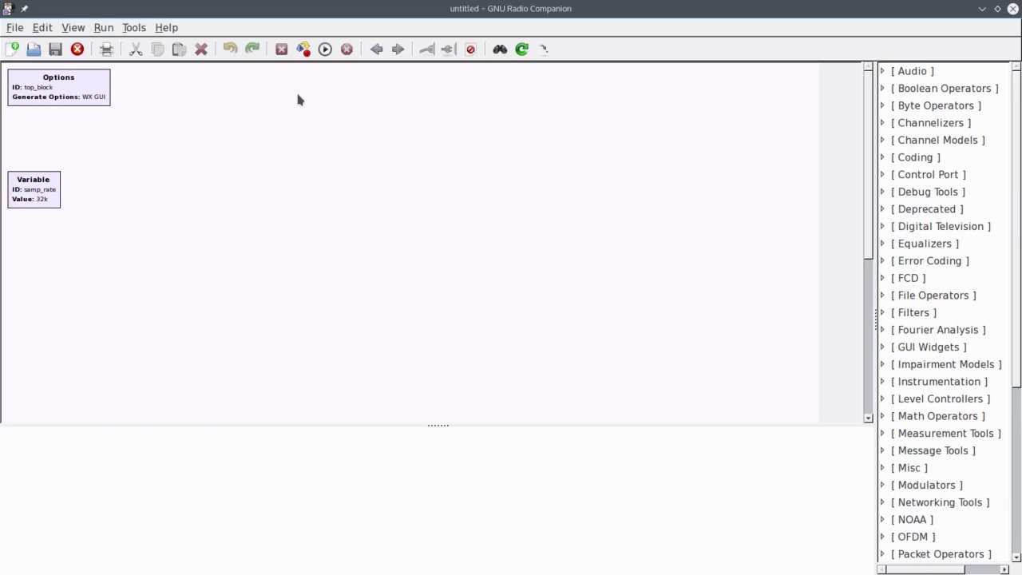
Step: Set the Options block's Generate Options to QT GUI
{"action": "double_click", "coordinate": [94, 87]}
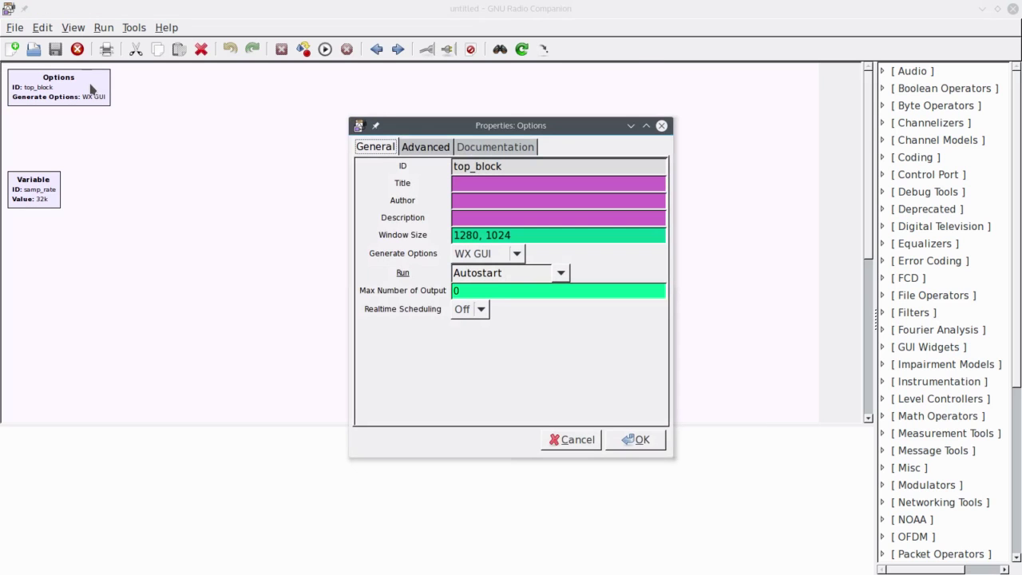
{"action": "left_click_drag", "start_coordinate": [471, 132], "coordinate": [275, 103]}
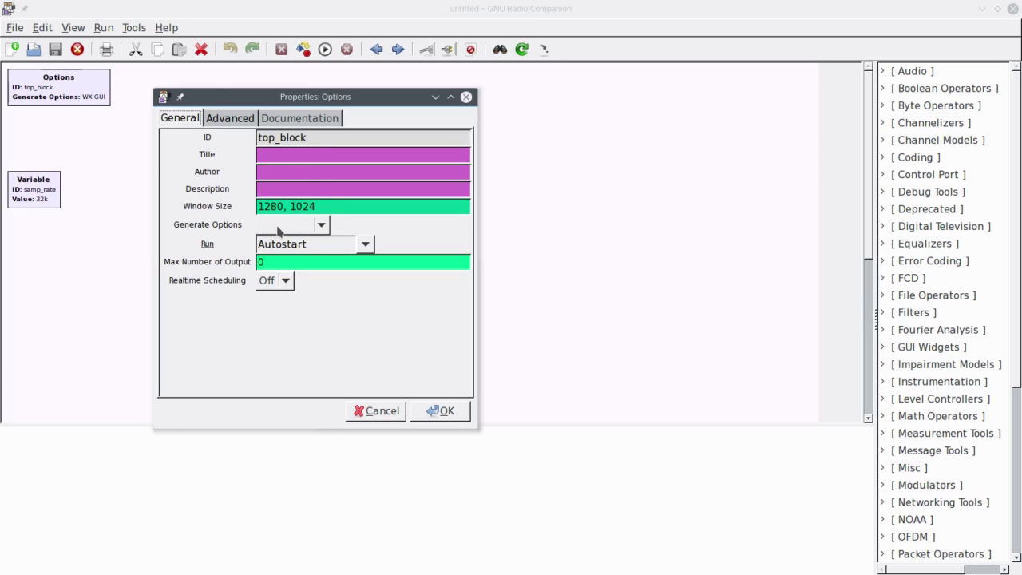
{"action": "left_click", "coordinate": [322, 227]}
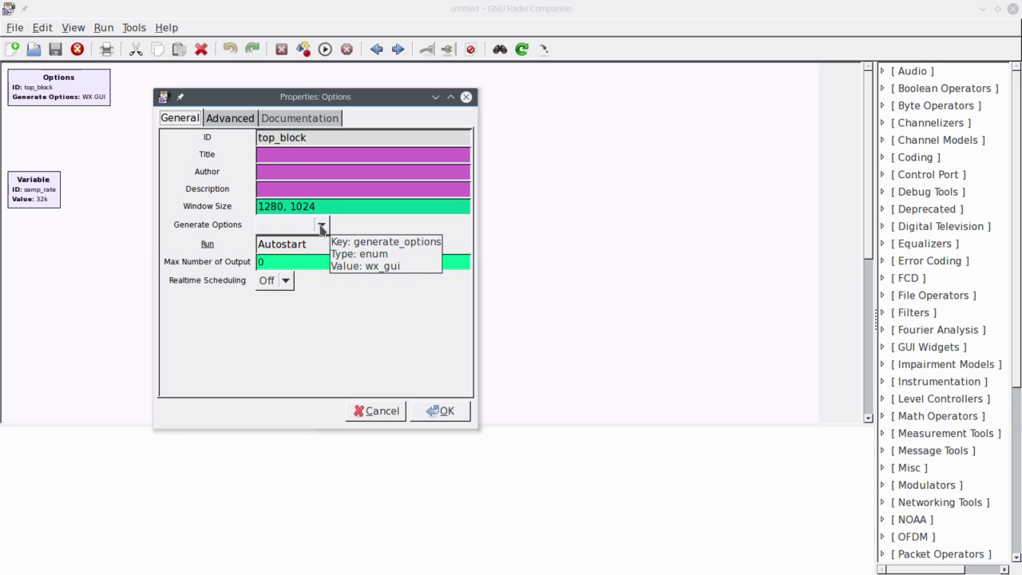
{"action": "left_click", "coordinate": [322, 228]}
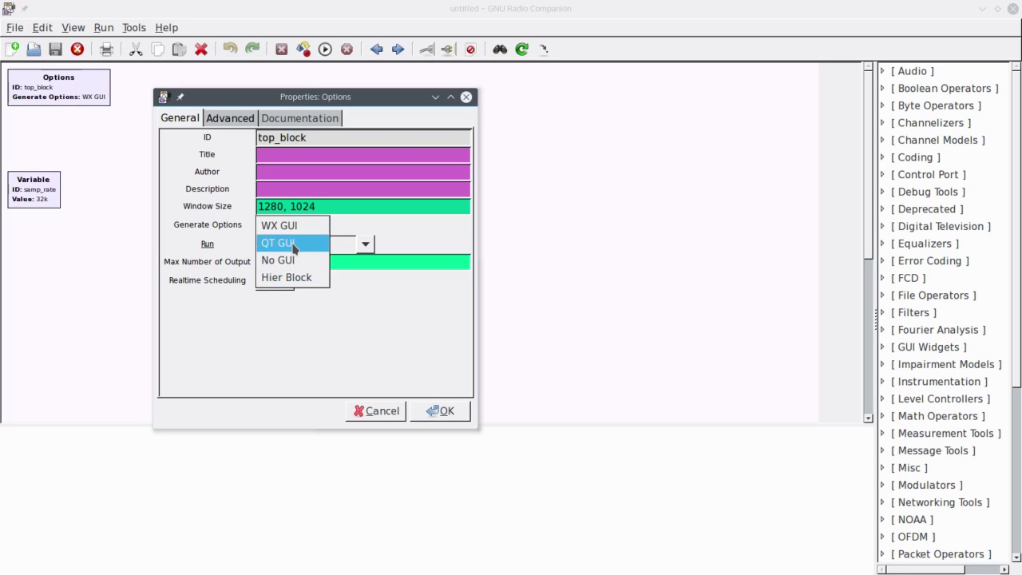
{"action": "left_click", "coordinate": [294, 247]}
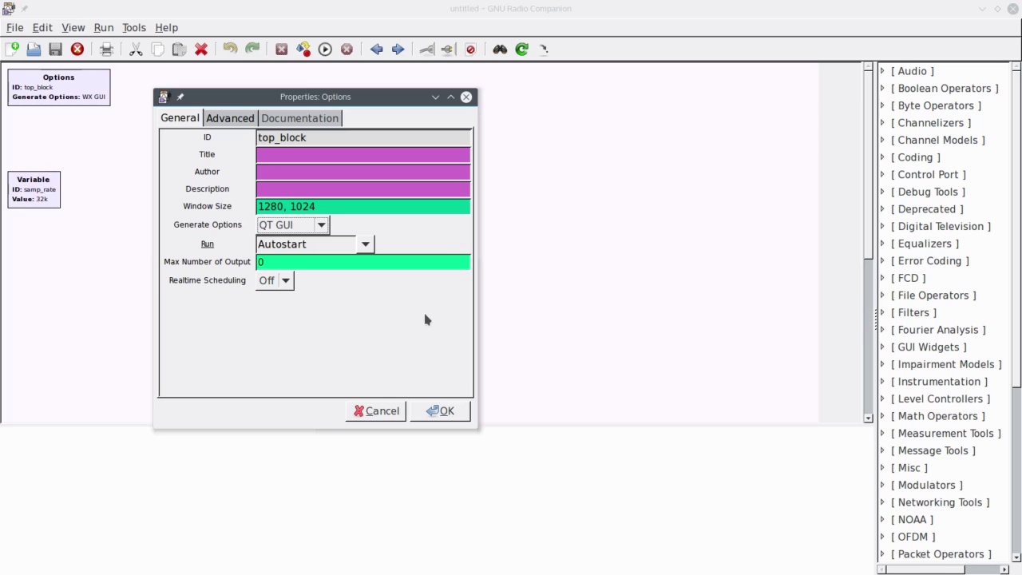
{"action": "left_click", "coordinate": [444, 412]}
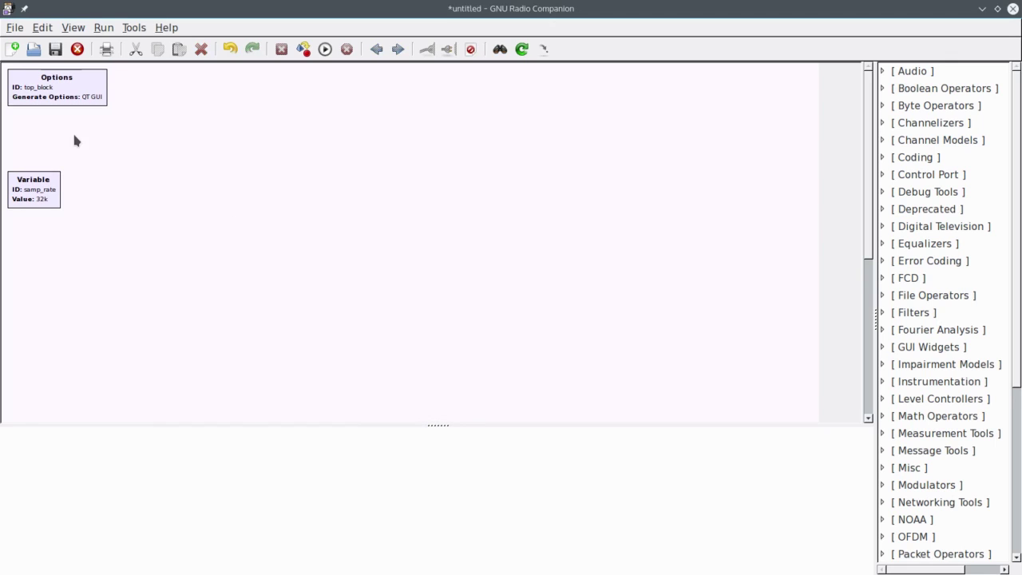
Step: Set the value of the samp_rate variable to 48000
{"action": "double_click", "coordinate": [46, 188]}
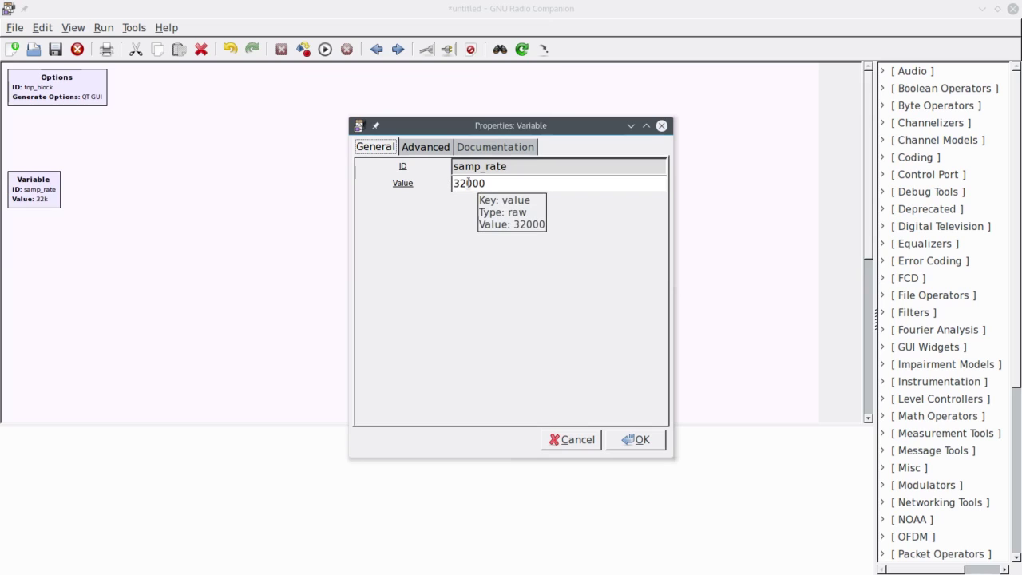
{"action": "left_click_drag", "start_coordinate": [499, 185], "coordinate": [429, 181]}
{"action": "type", "text": "48000"}
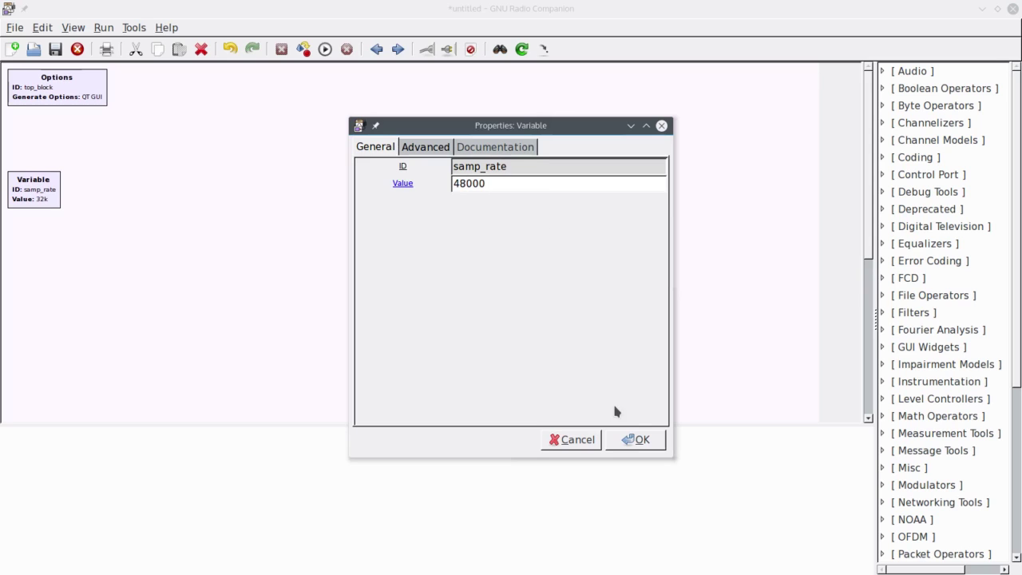
{"action": "left_click", "coordinate": [625, 441]}
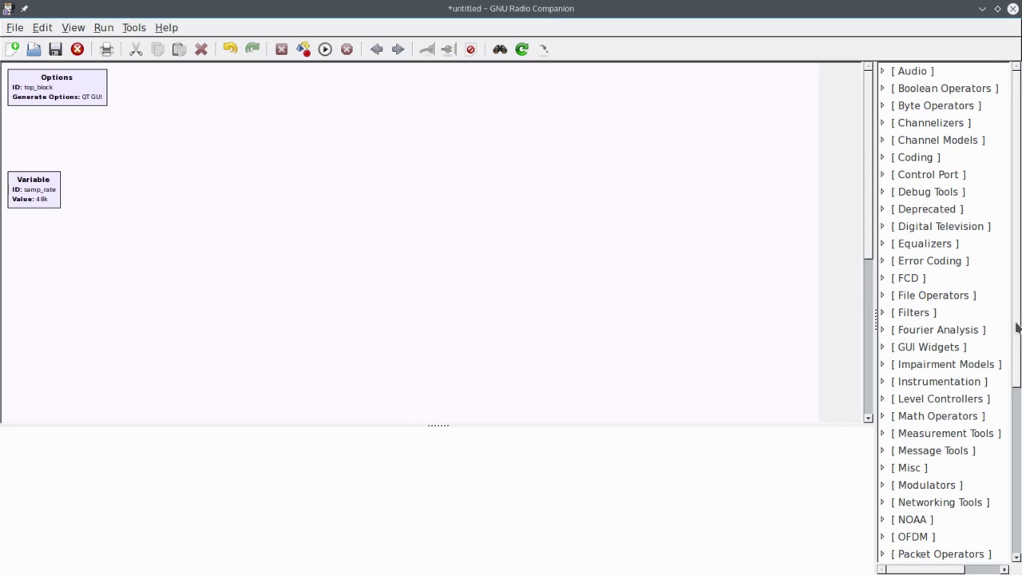
Step: Examine the blocks available in the Waveform Generators category of the block library
{"action": "scroll", "coordinate": [1006, 456], "scroll_direction": "down", "scroll_amount": 5}
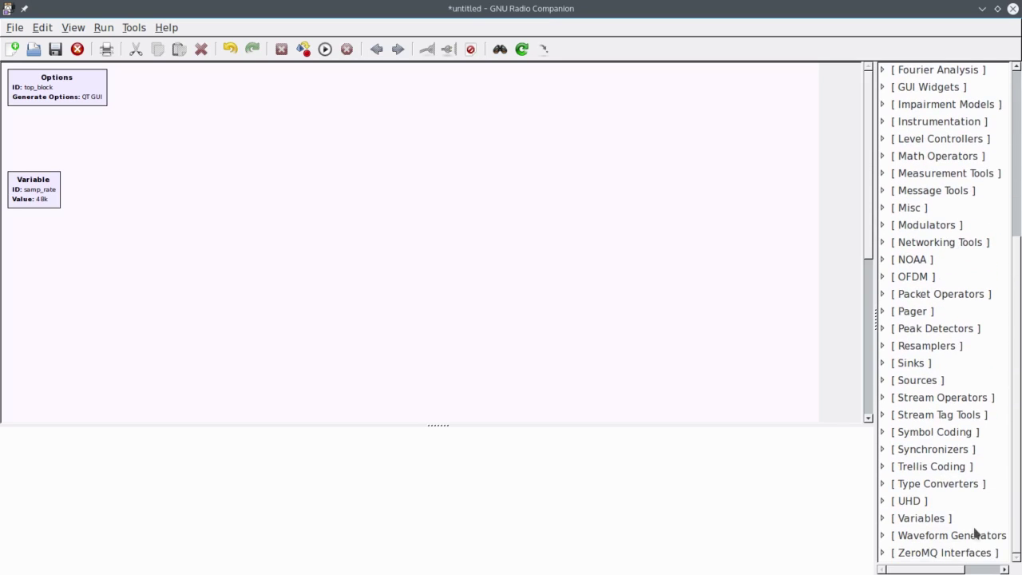
{"action": "left_click", "coordinate": [883, 535]}
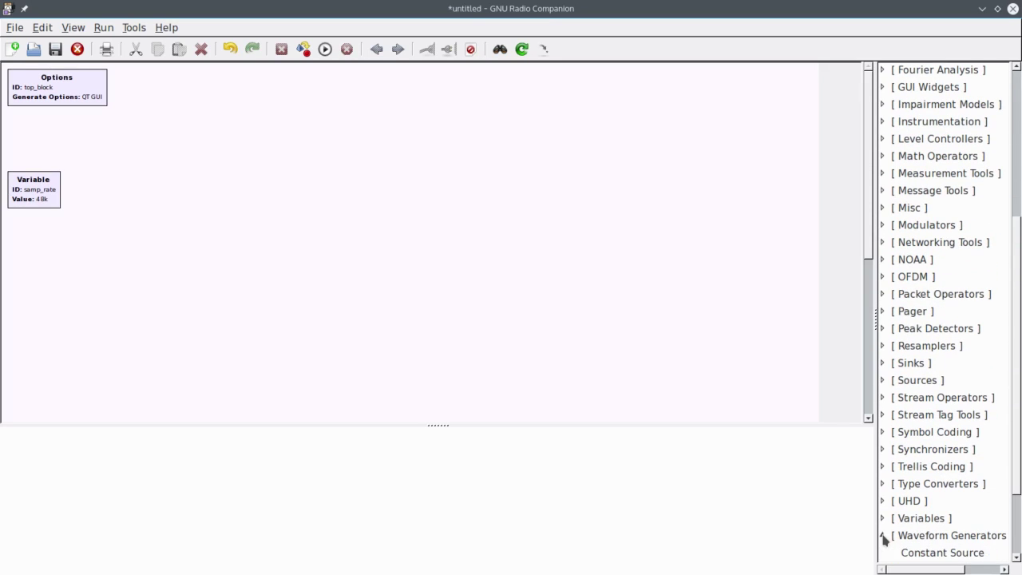
{"action": "scroll", "coordinate": [972, 484], "scroll_direction": "down", "scroll_amount": 3}
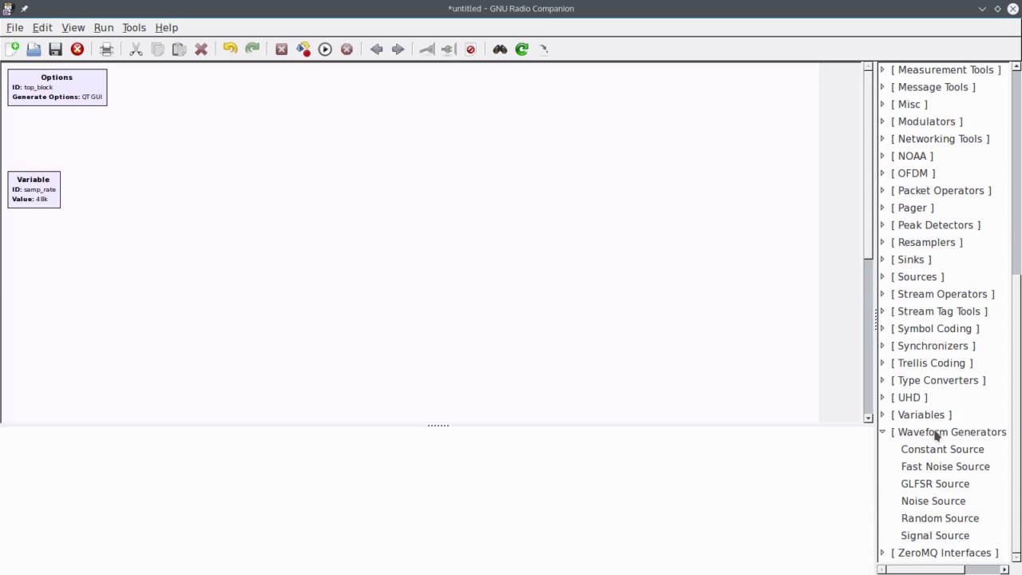
{"action": "scroll", "coordinate": [934, 431], "scroll_direction": "up", "scroll_amount": 10}
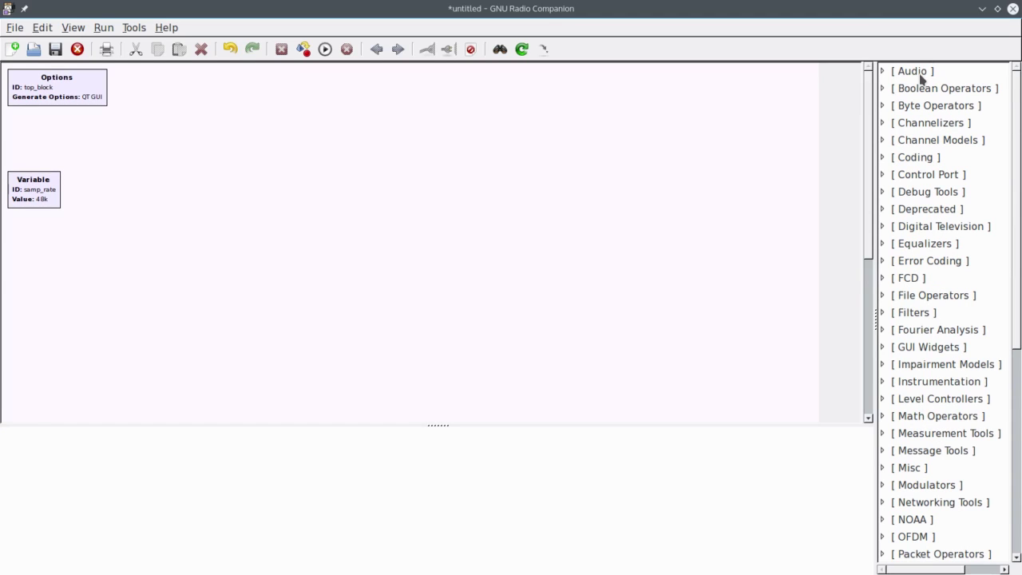
Step: Search the block library for "filte" and clear the search term again
{"action": "key", "text": "ctrl+f"}
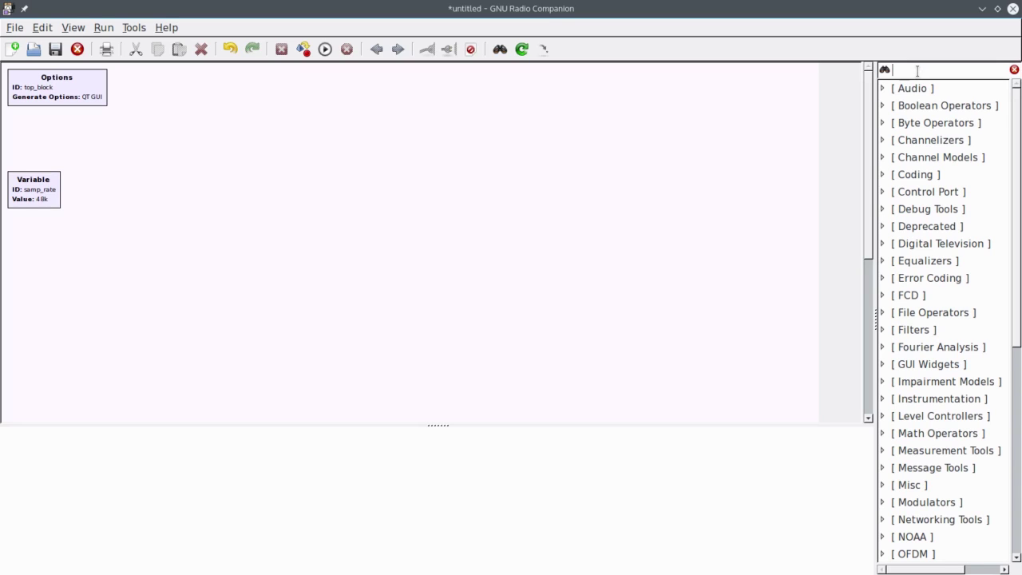
{"action": "type", "text": "filte"}
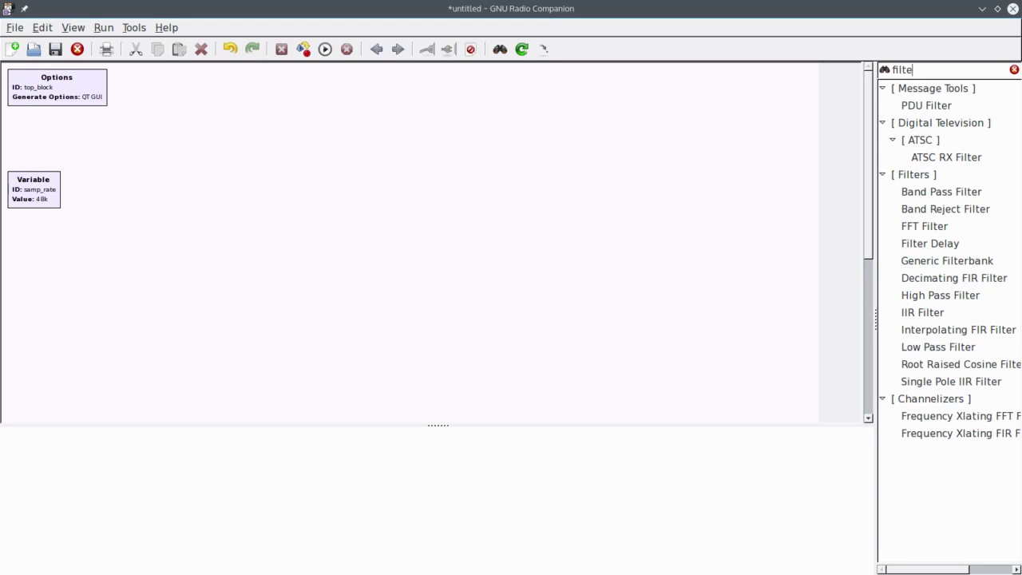
{"action": "key", "text": "BackSpace"}
{"action": "key", "text": "BackSpace"}
{"action": "key", "text": "BackSpace"}
{"action": "key", "text": "BackSpace"}
{"action": "key", "text": "BackSpace"}
{"action": "key", "text": "BackSpace"}
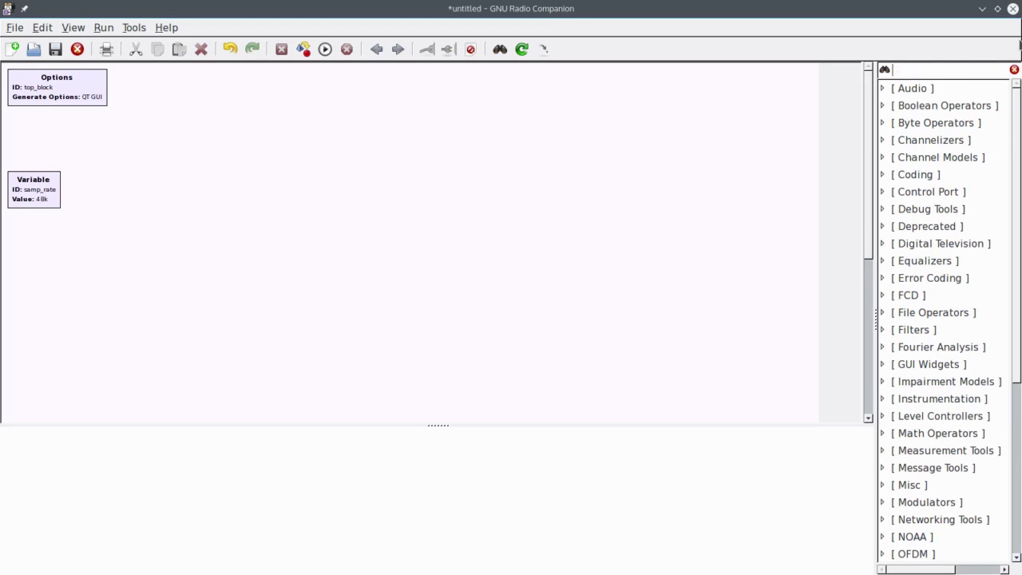
Step: Add a Signal Source block from Waveform Generators to the flowgraph, placing it to the right of the samp_rate variable
{"action": "scroll", "coordinate": [933, 196], "scroll_direction": "down", "scroll_amount": 5}
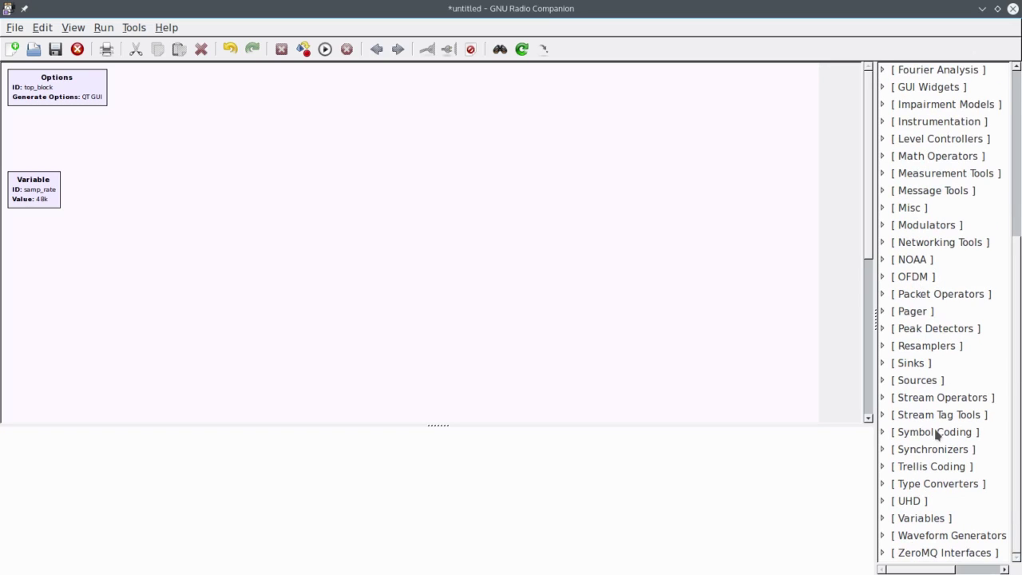
{"action": "left_click", "coordinate": [883, 534]}
{"action": "scroll", "coordinate": [939, 467], "scroll_direction": "down", "scroll_amount": 2}
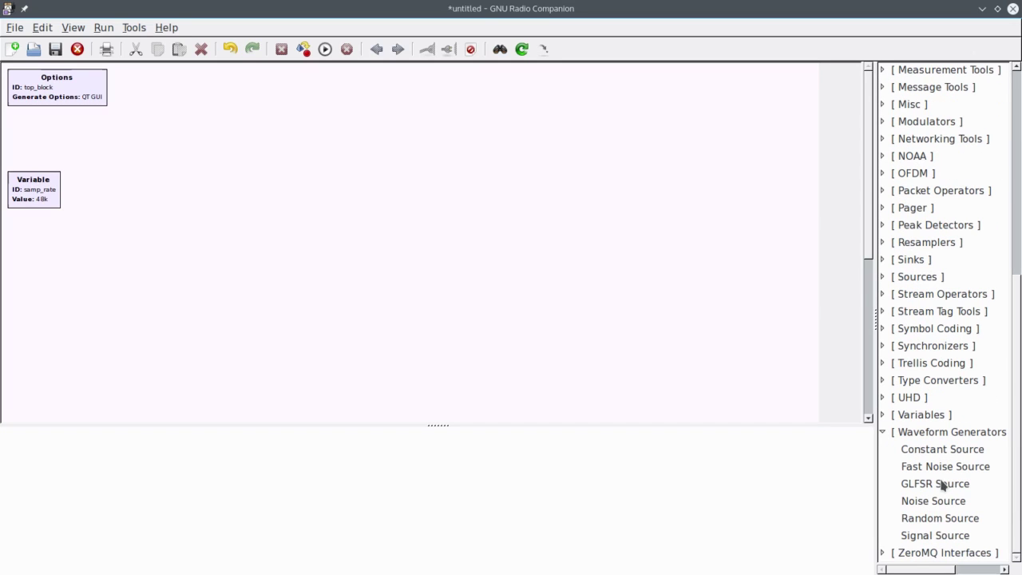
{"action": "left_click_drag", "start_coordinate": [930, 536], "coordinate": [260, 188]}
{"action": "left_click_drag", "start_coordinate": [302, 229], "coordinate": [247, 206]}
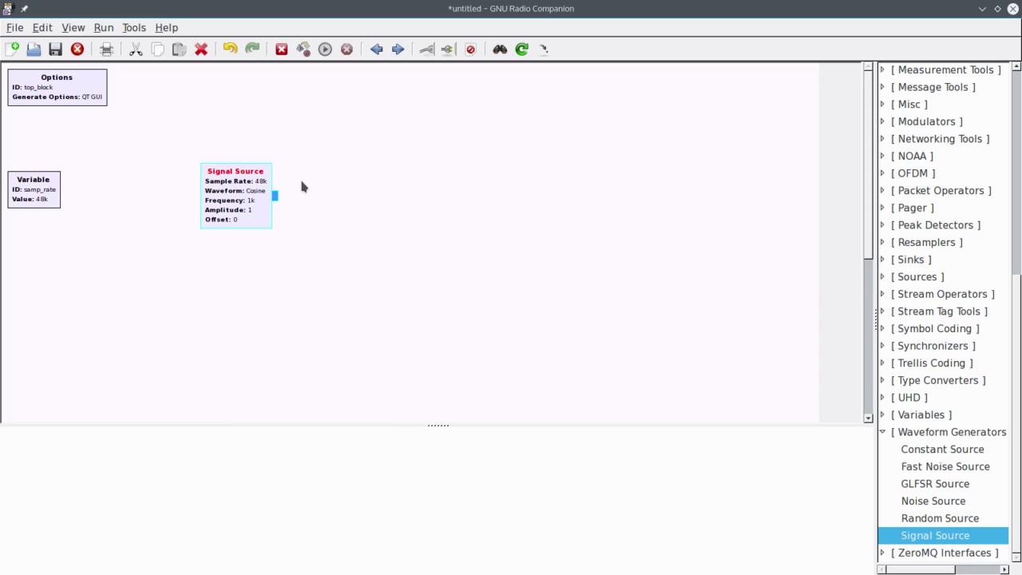
Step: Set the Signal Source block's waveform to Sine after trying out Cosine and Square
{"action": "double_click", "coordinate": [256, 222]}
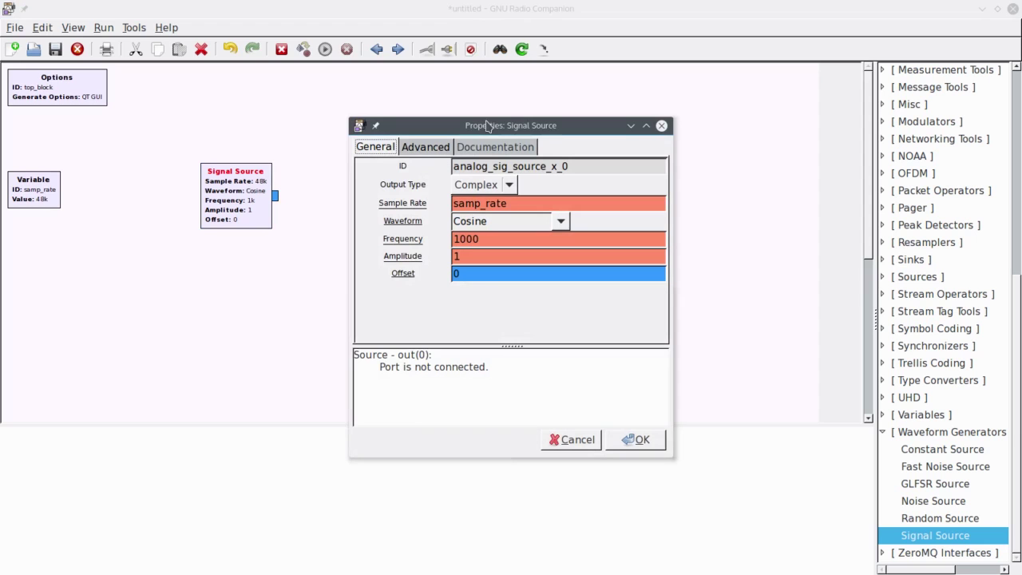
{"action": "left_click_drag", "start_coordinate": [496, 132], "coordinate": [289, 116]}
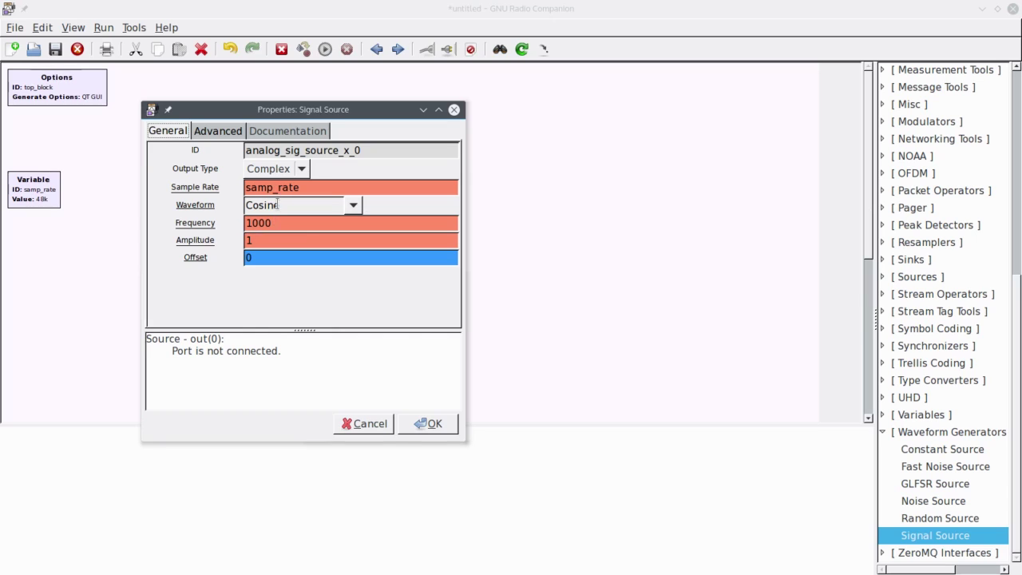
{"action": "left_click", "coordinate": [351, 206]}
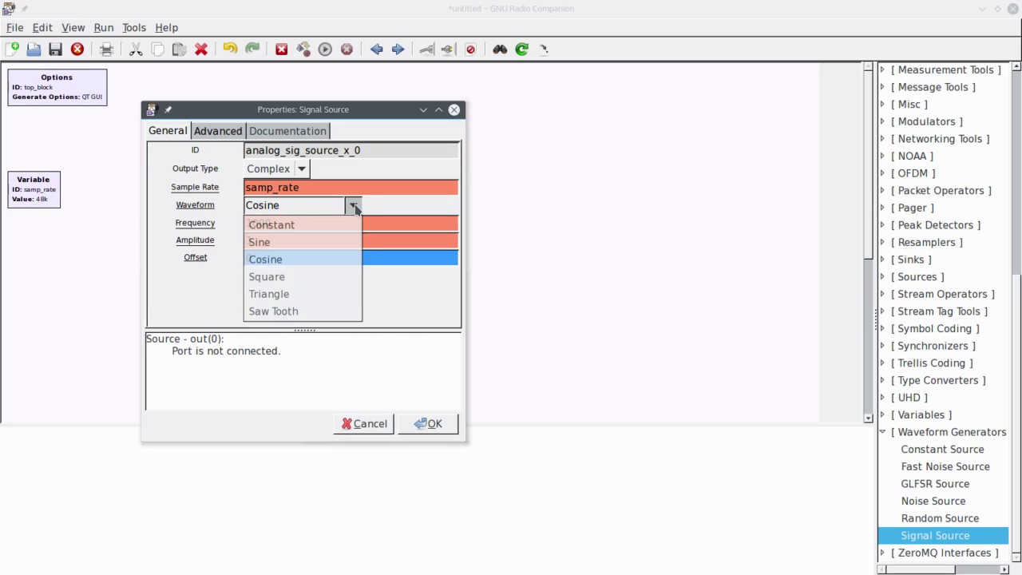
{"action": "left_click", "coordinate": [300, 244]}
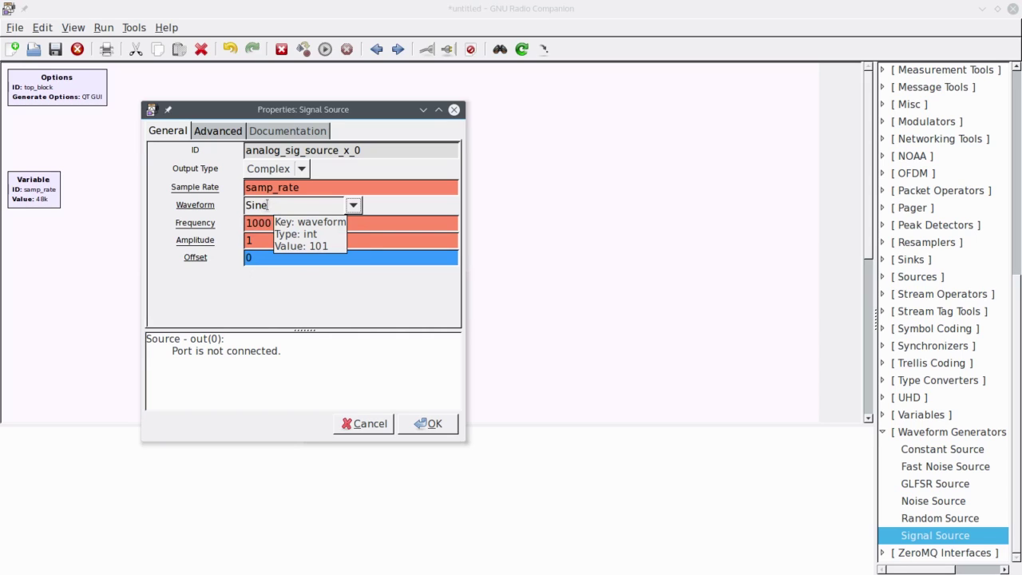
{"action": "left_click", "coordinate": [354, 205]}
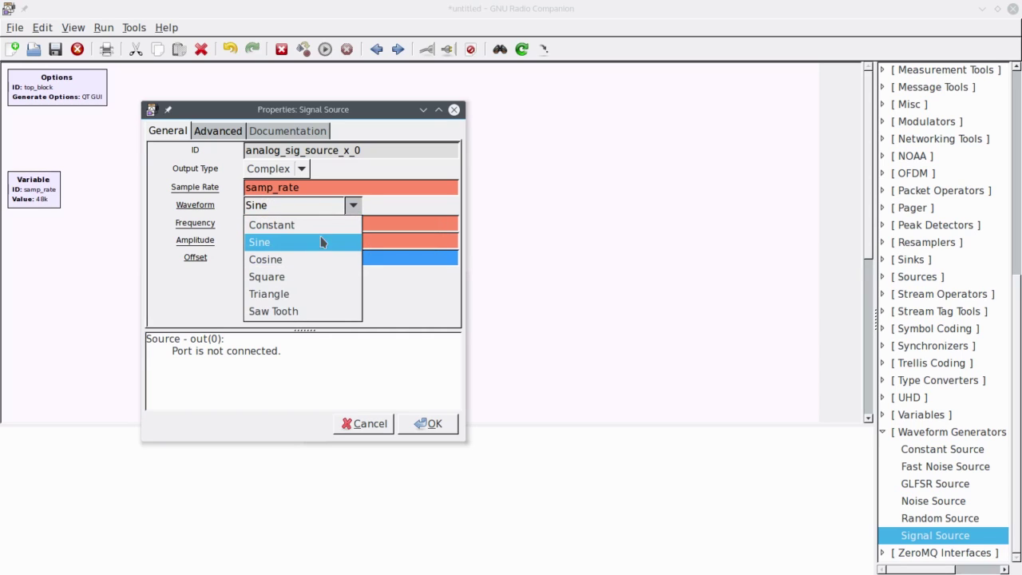
{"action": "left_click", "coordinate": [305, 259]}
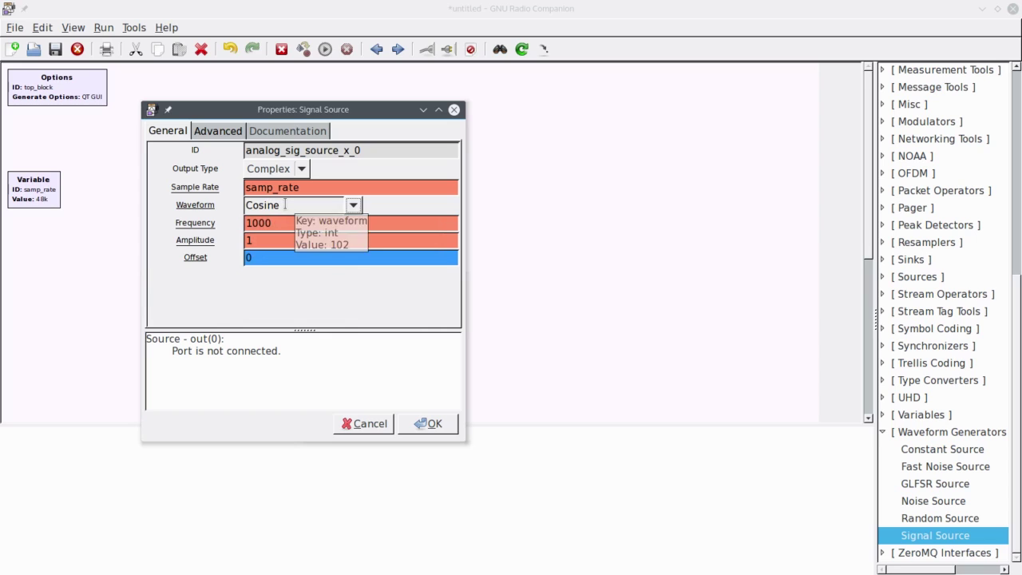
{"action": "left_click", "coordinate": [354, 207]}
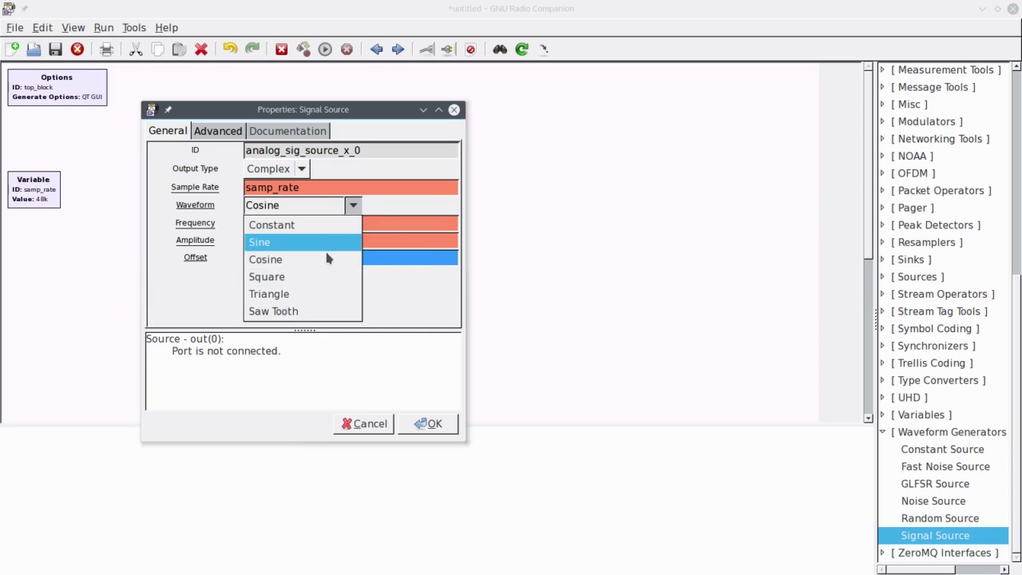
{"action": "left_click", "coordinate": [317, 276]}
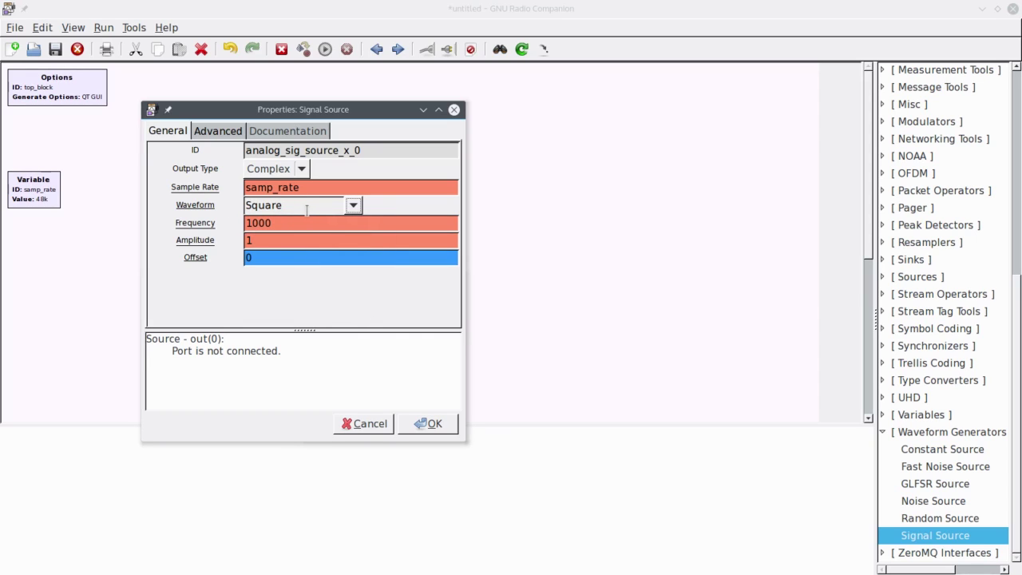
{"action": "left_click", "coordinate": [352, 206]}
{"action": "left_click", "coordinate": [308, 241]}
{"action": "left_click_drag", "start_coordinate": [288, 118], "coordinate": [469, 103]}
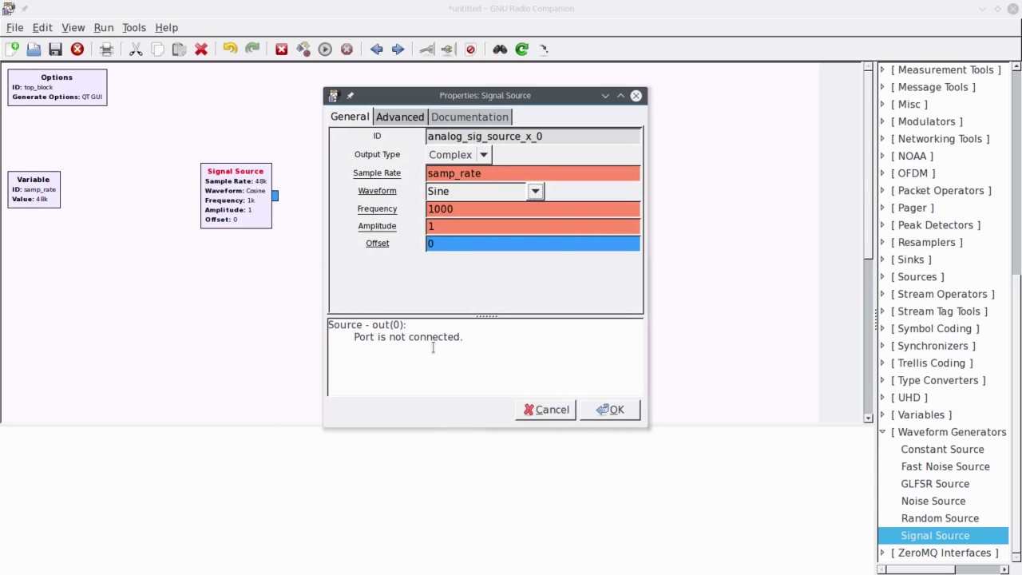
{"action": "left_click", "coordinate": [610, 410]}
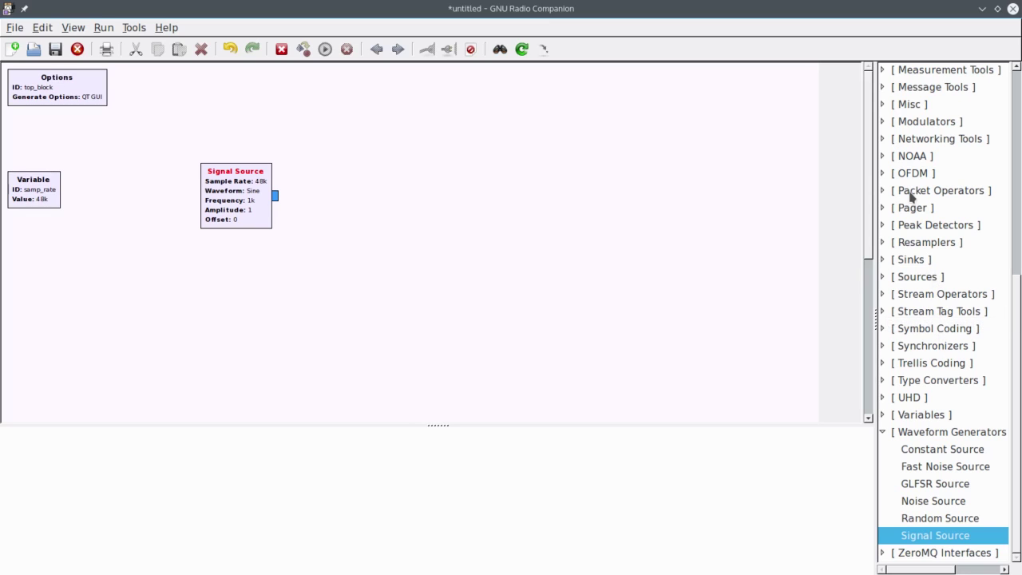
Step: Add a Throttle block from the Misc category to the flowgraph, aligned to the right of the Signal Source block
{"action": "left_click", "coordinate": [884, 106]}
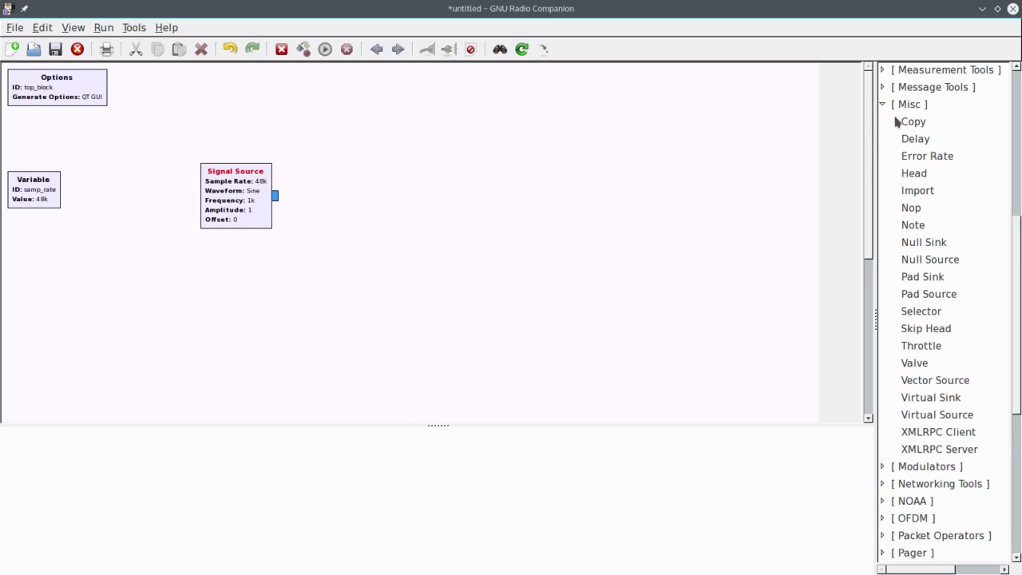
{"action": "left_click_drag", "start_coordinate": [933, 353], "coordinate": [355, 187]}
{"action": "left_click_drag", "start_coordinate": [353, 190], "coordinate": [354, 195]}
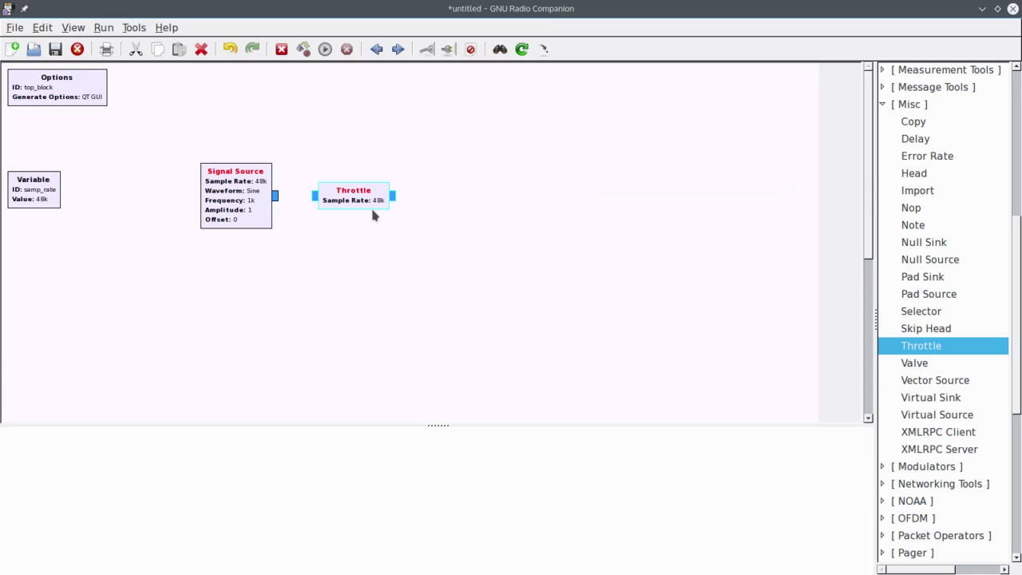
Step: Connect the Signal Source output to the Throttle input and move both blocks together lower on the canvas
{"action": "left_click", "coordinate": [278, 197]}
{"action": "left_click", "coordinate": [312, 196]}
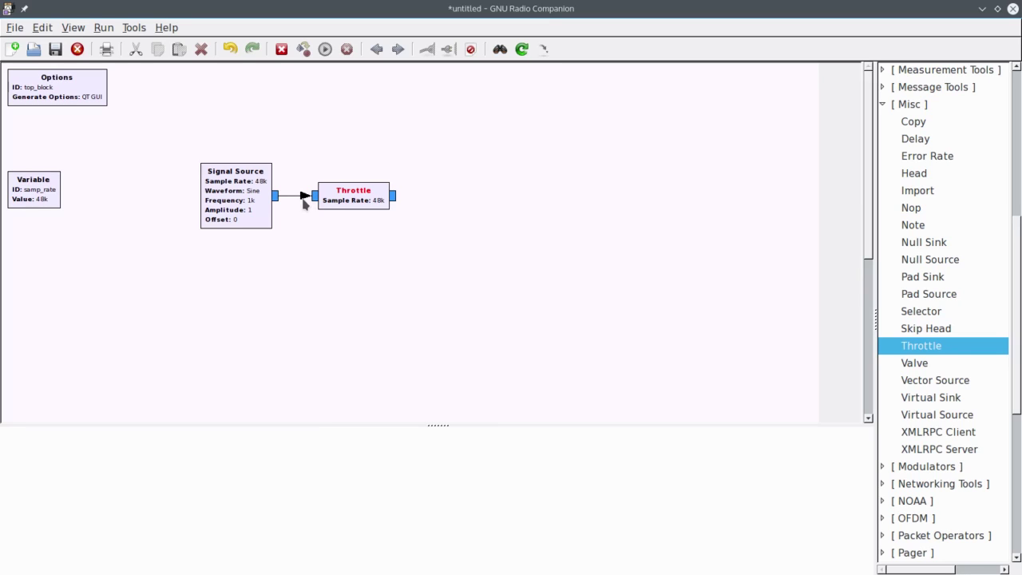
{"action": "left_click_drag", "start_coordinate": [157, 132], "coordinate": [455, 279]}
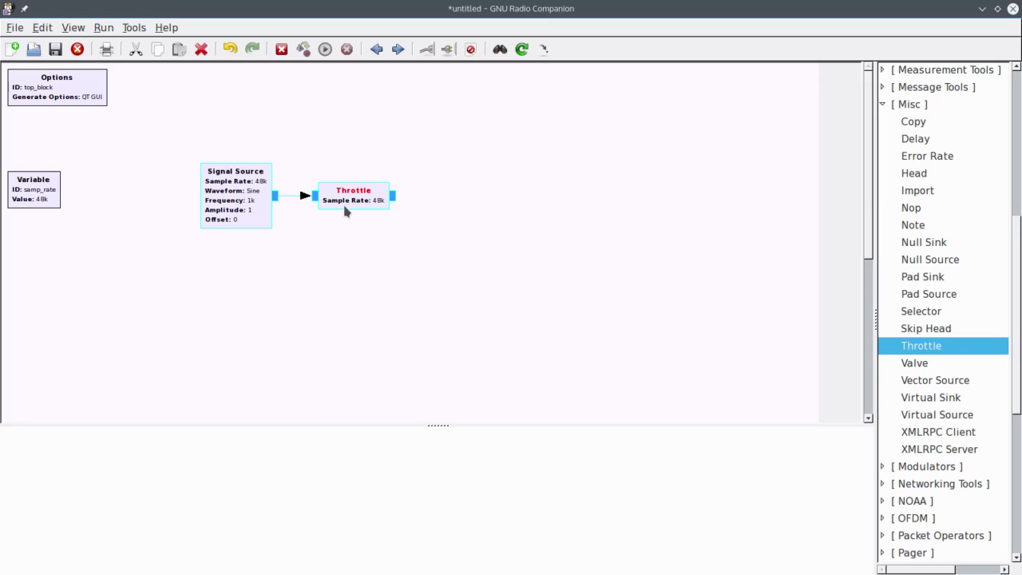
{"action": "left_click_drag", "start_coordinate": [345, 210], "coordinate": [351, 302]}
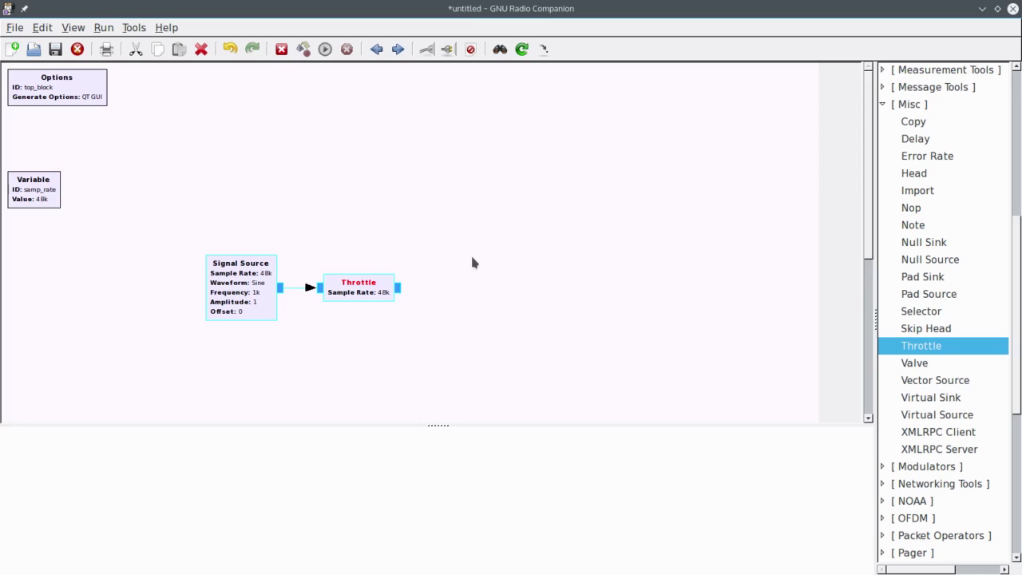
Step: Add a QT GUI Frequency Sink block from the QT group of Instrumentation, placing it to the right of the Throttle block
{"action": "mouse_move", "coordinate": [926, 347]}
{"action": "scroll", "coordinate": [926, 351], "scroll_direction": "down", "scroll_amount": 2}
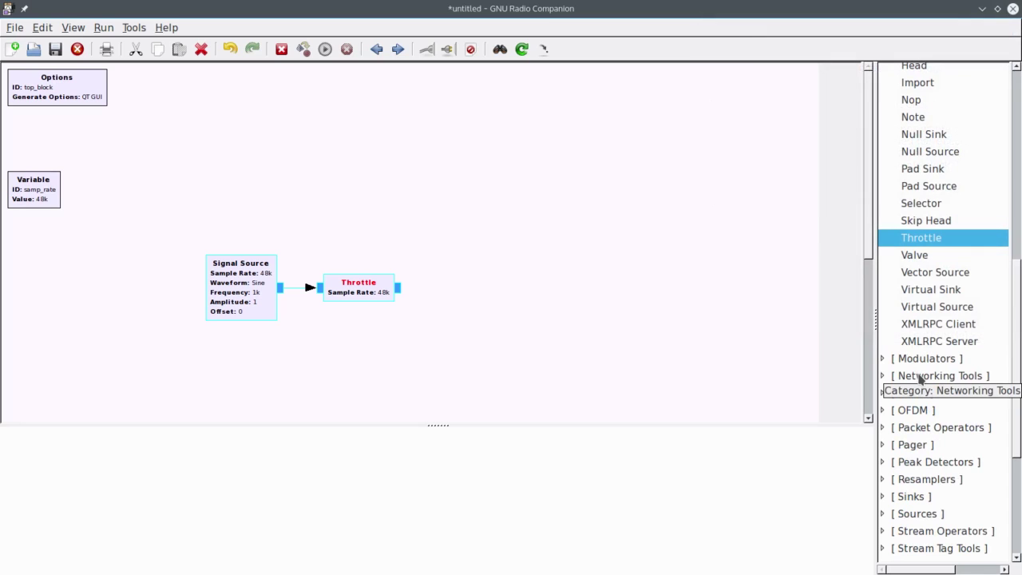
{"action": "scroll", "coordinate": [918, 380], "scroll_direction": "up", "scroll_amount": 5}
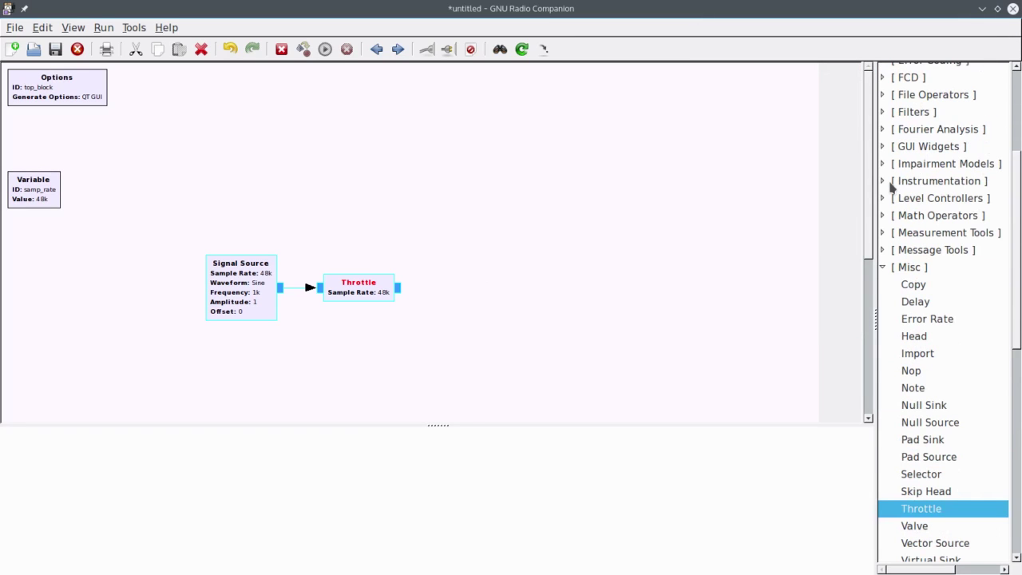
{"action": "left_click", "coordinate": [888, 182]}
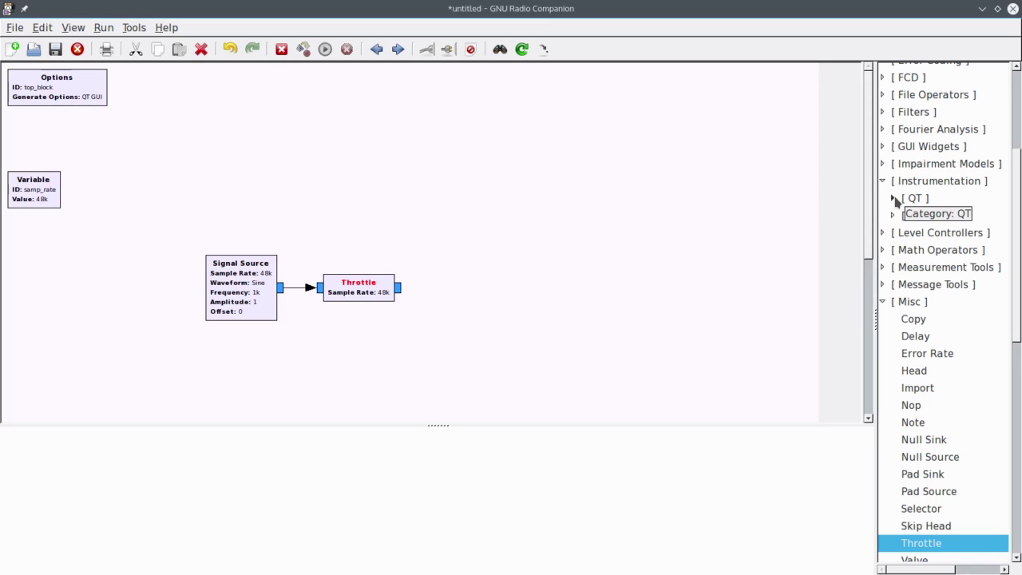
{"action": "left_click", "coordinate": [894, 200]}
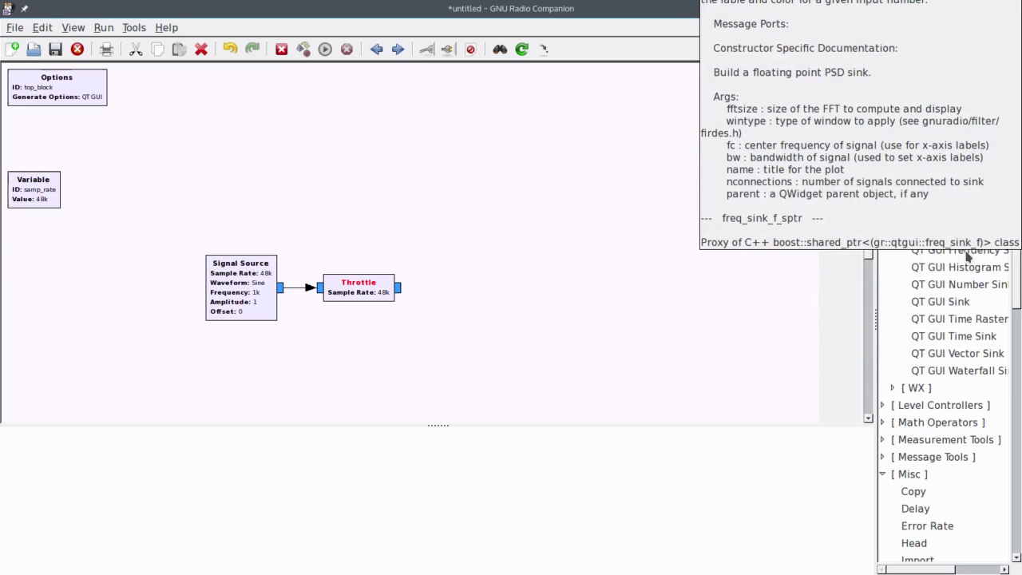
{"action": "left_click_drag", "start_coordinate": [966, 254], "coordinate": [492, 281]}
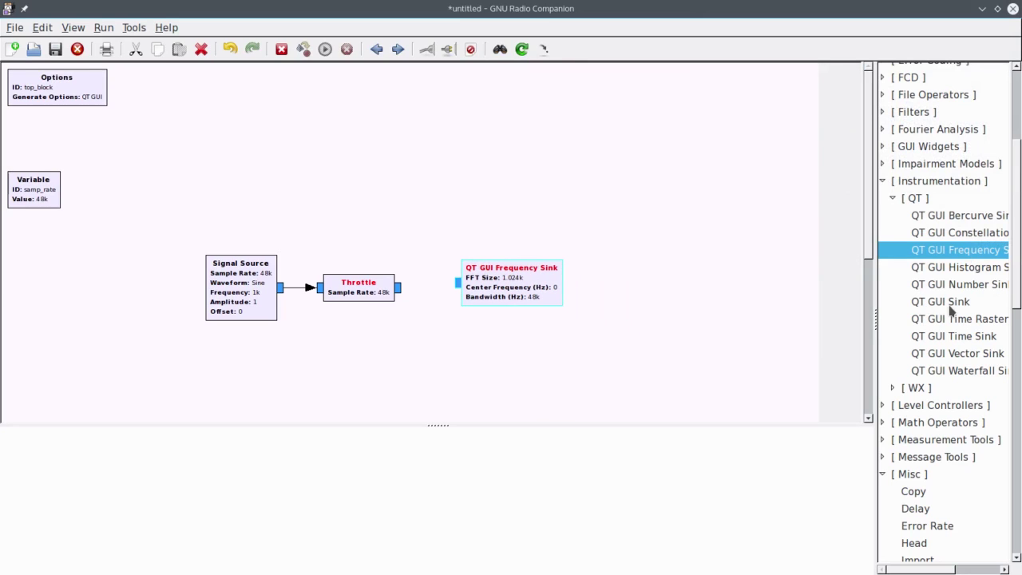
{"action": "mouse_move", "coordinate": [958, 310]}
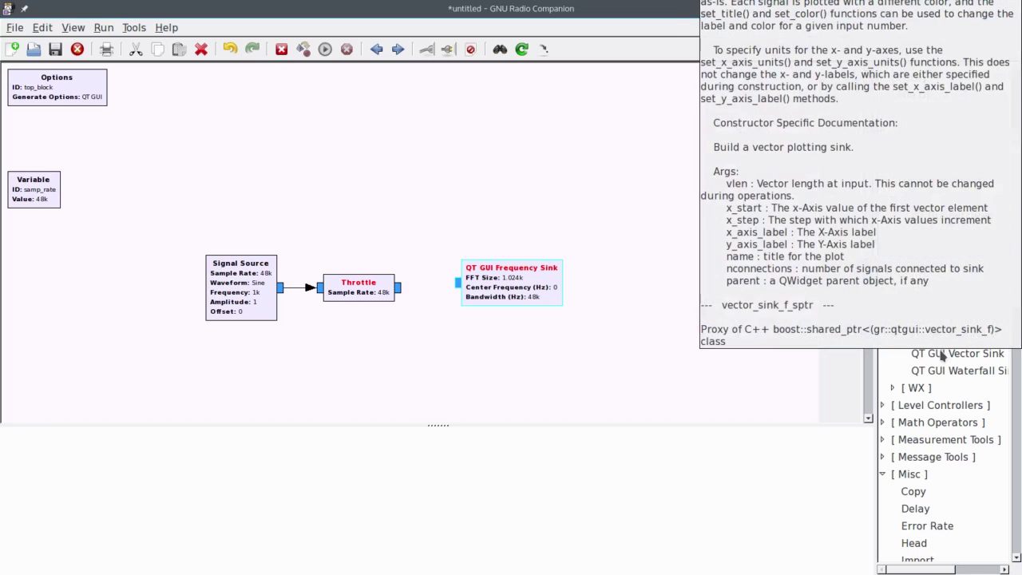
{"action": "left_click", "coordinate": [589, 340]}
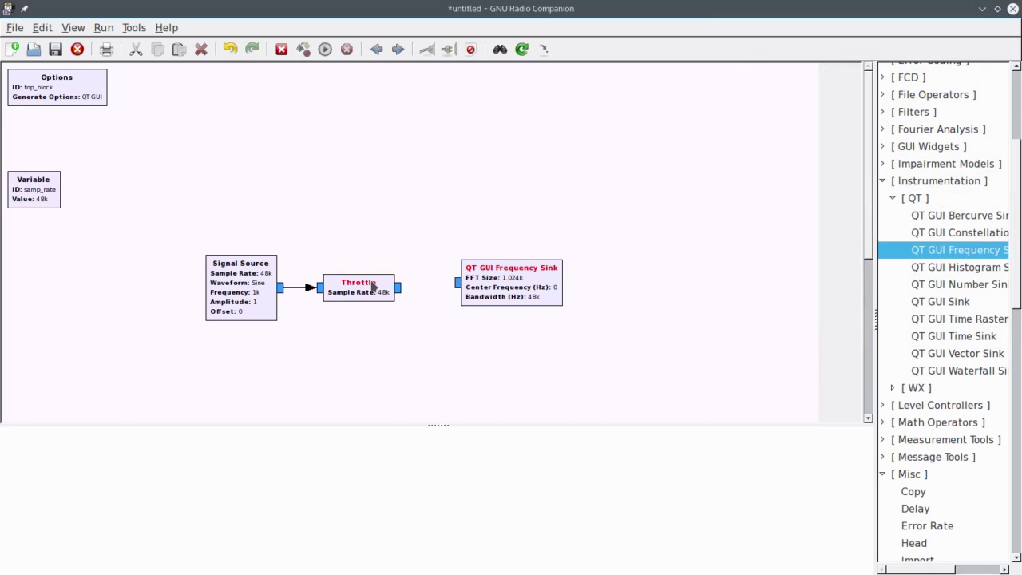
Step: Connect the Throttle output to the input of the QT GUI Frequency Sink
{"action": "left_click", "coordinate": [454, 284]}
{"action": "left_click", "coordinate": [454, 284]}
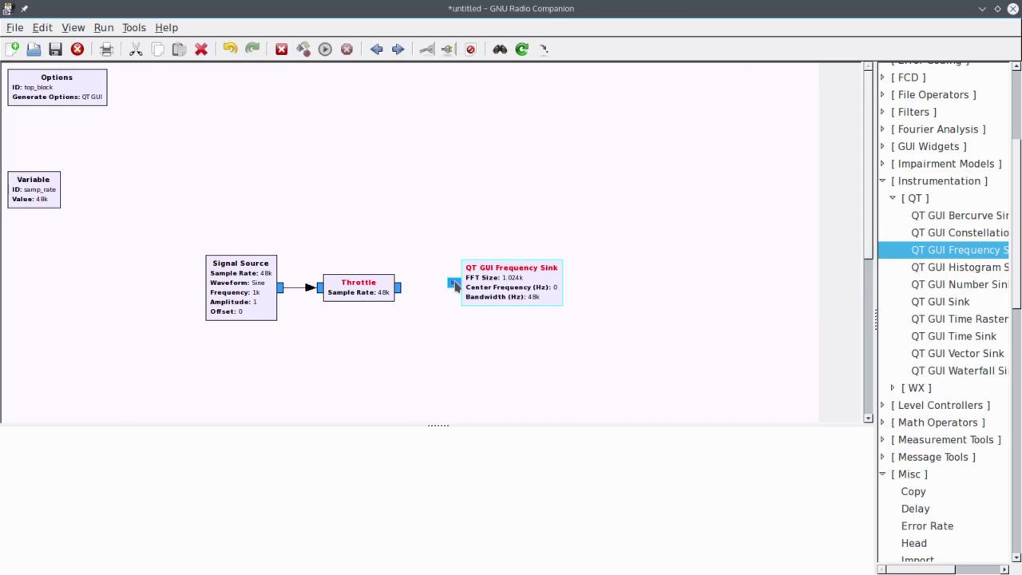
{"action": "left_click", "coordinate": [401, 289]}
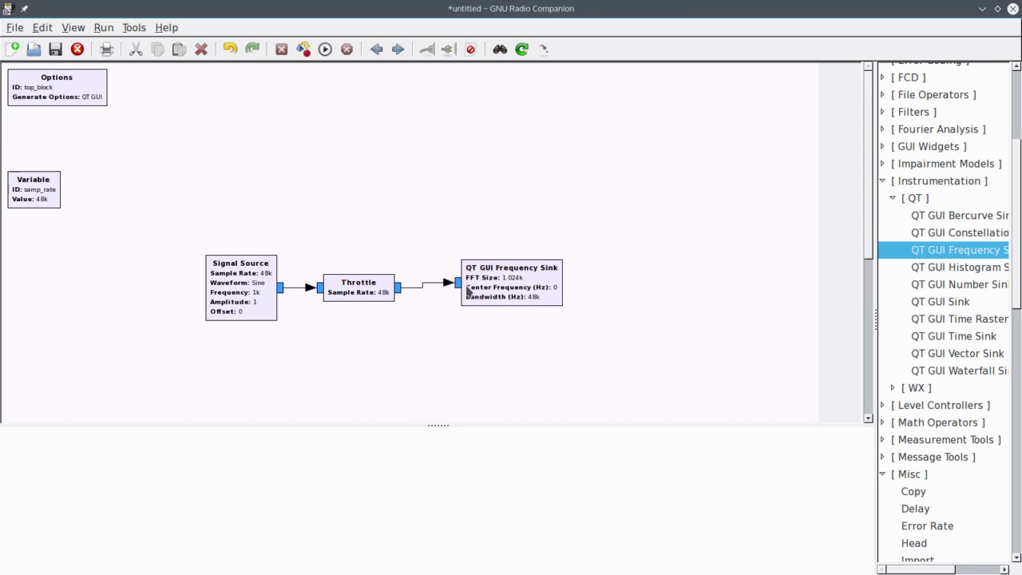
Step: Configure the QT GUI Frequency Sink with a Blackman-harris window type and both Grid and Autoscale set to Yes
{"action": "double_click", "coordinate": [523, 286]}
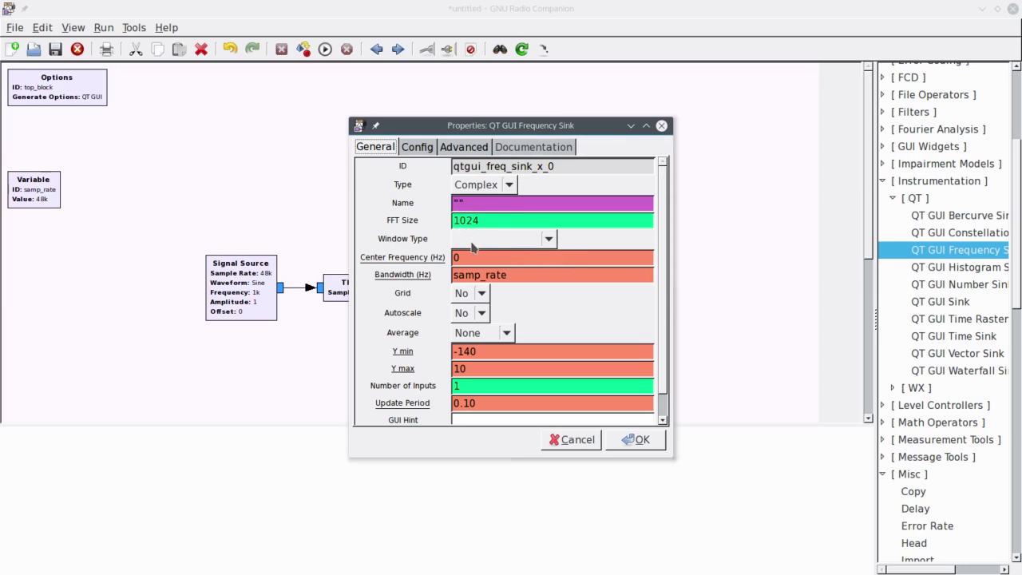
{"action": "left_click", "coordinate": [549, 240]}
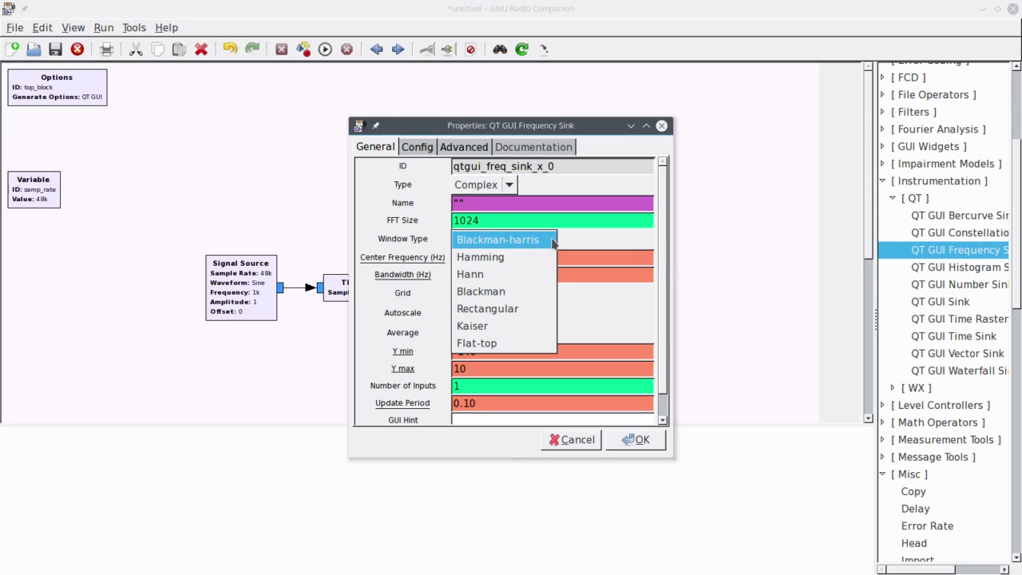
{"action": "left_click", "coordinate": [573, 244]}
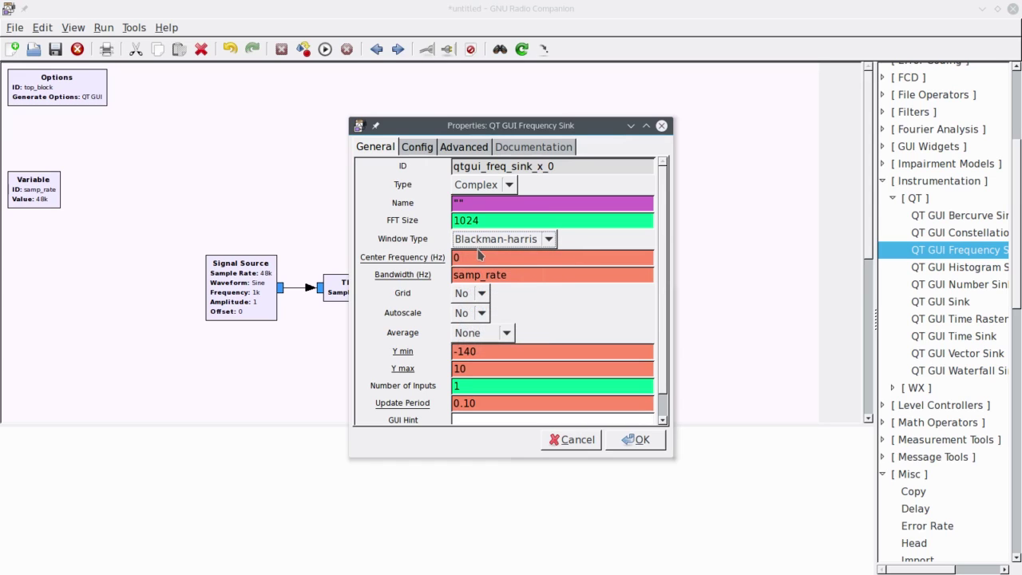
{"action": "left_click", "coordinate": [482, 295]}
{"action": "left_click", "coordinate": [471, 277]}
{"action": "left_click", "coordinate": [482, 313]}
{"action": "left_click", "coordinate": [467, 294]}
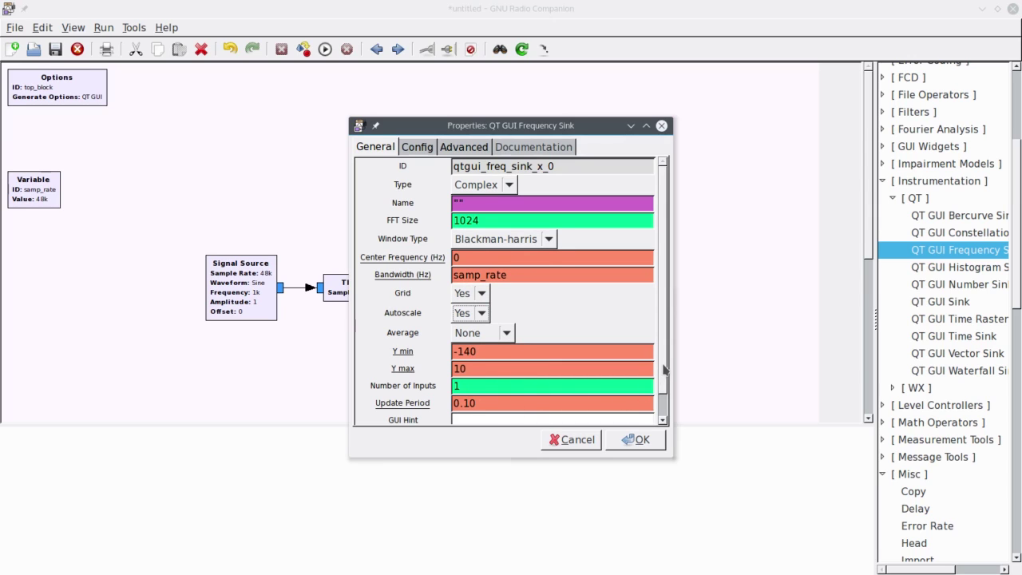
{"action": "scroll", "coordinate": [627, 389], "scroll_direction": "down", "scroll_amount": 1}
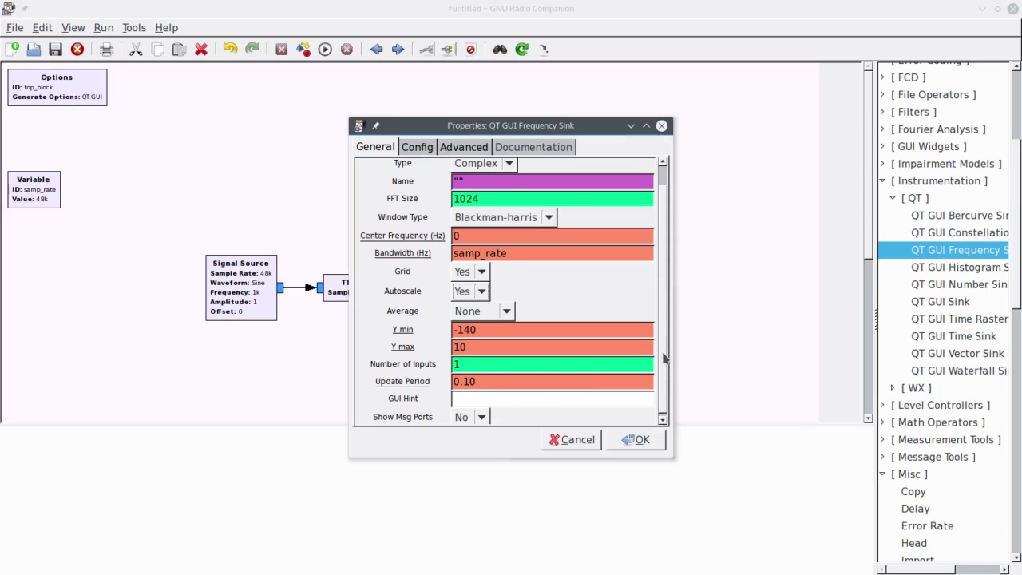
{"action": "scroll", "coordinate": [663, 359], "scroll_direction": "down", "scroll_amount": 1}
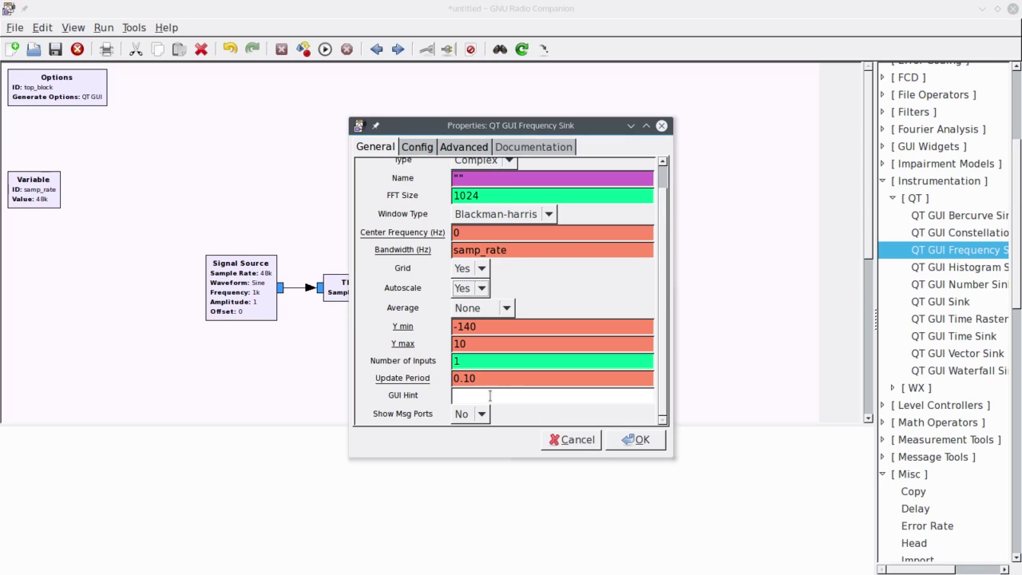
{"action": "left_click", "coordinate": [634, 440]}
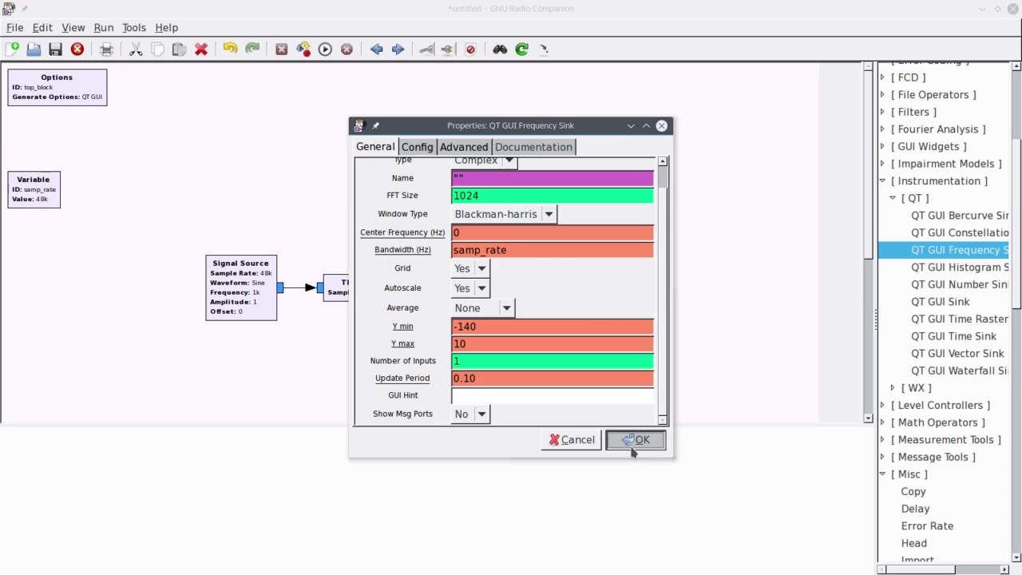
Step: Save the flowgraph in the home folder under the name hadtest
{"action": "left_click", "coordinate": [55, 49]}
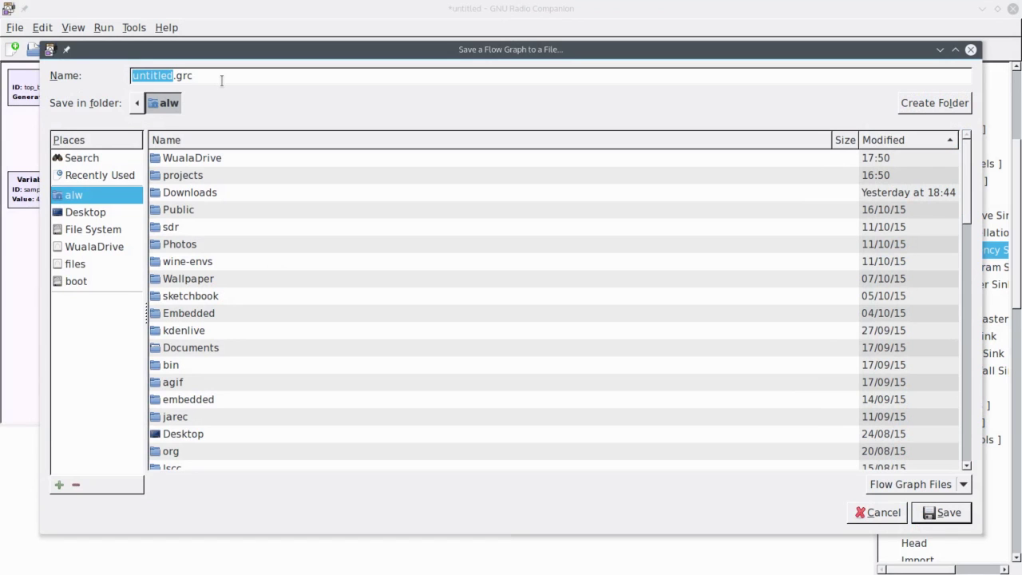
{"action": "type", "text": "hadtest"}
{"action": "key", "text": "Return"}
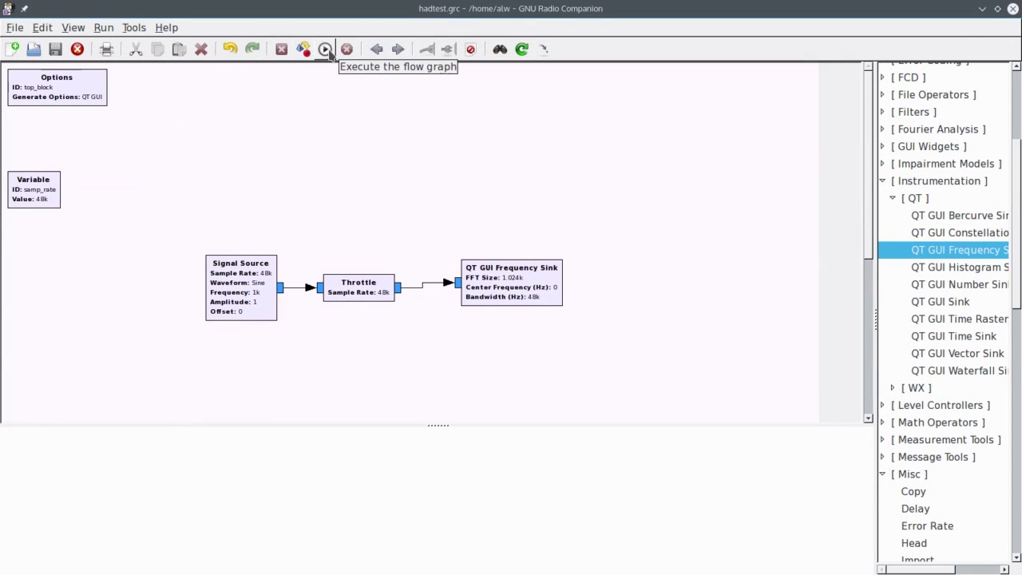
Step: Execute the flowgraph, then reposition and shrink its plot window so the whole spectrum fits on screen
{"action": "left_click", "coordinate": [326, 49]}
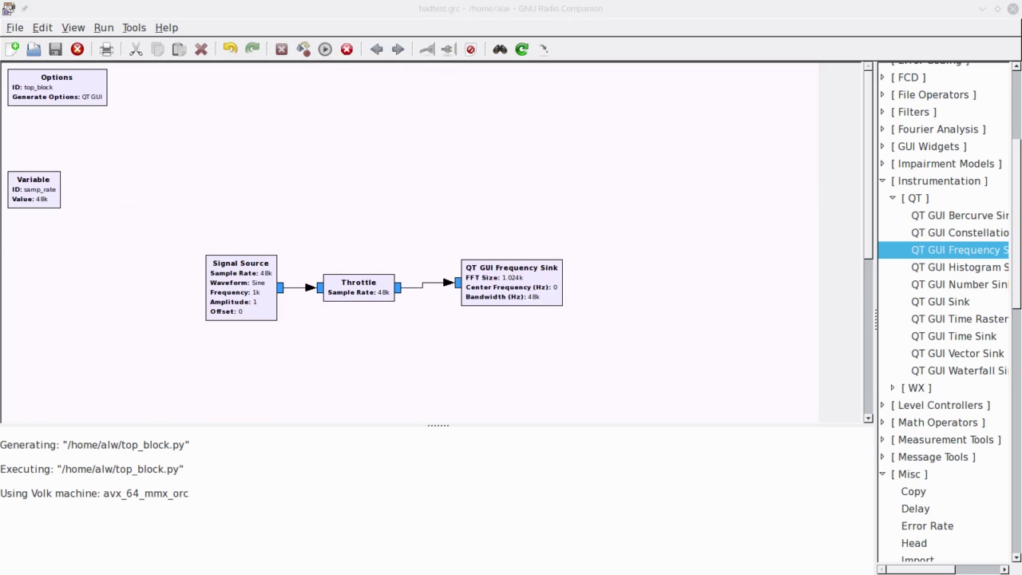
{"action": "left_click_drag", "start_coordinate": [0, 1], "coordinate": [564, 24]}
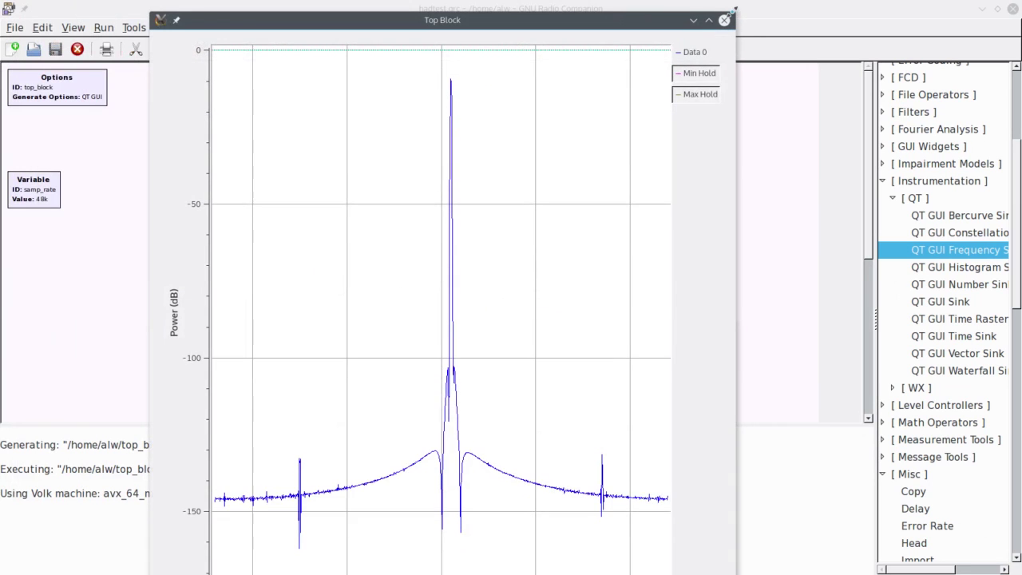
{"action": "left_click_drag", "start_coordinate": [733, 14], "coordinate": [628, 87]}
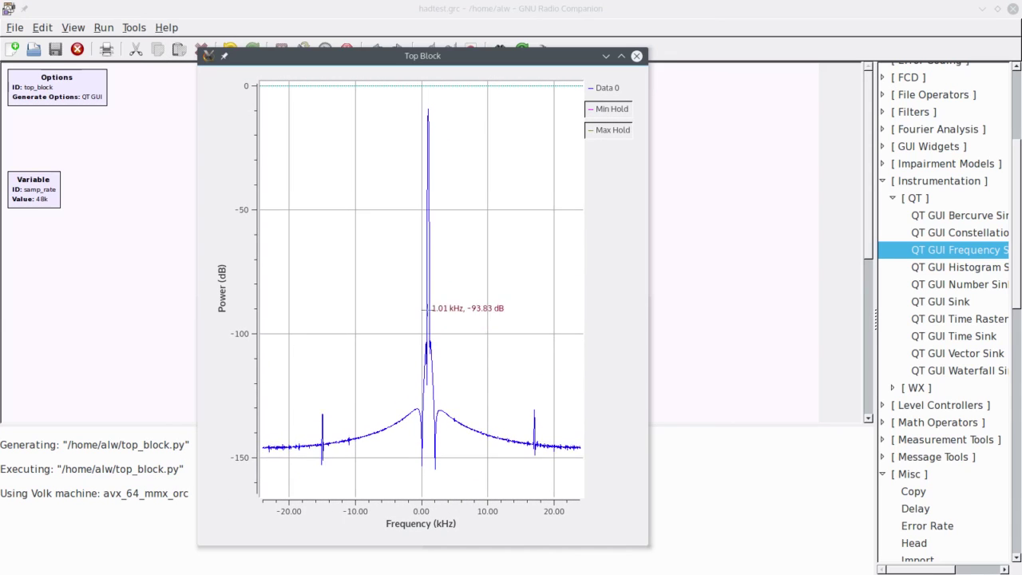
Step: Examine the signal's peak in the spectrum plot by zooming in and back out, and close the plot window
{"action": "left_click_drag", "start_coordinate": [345, 121], "coordinate": [582, 489]}
{"action": "left_click_drag", "start_coordinate": [291, 118], "coordinate": [497, 429]}
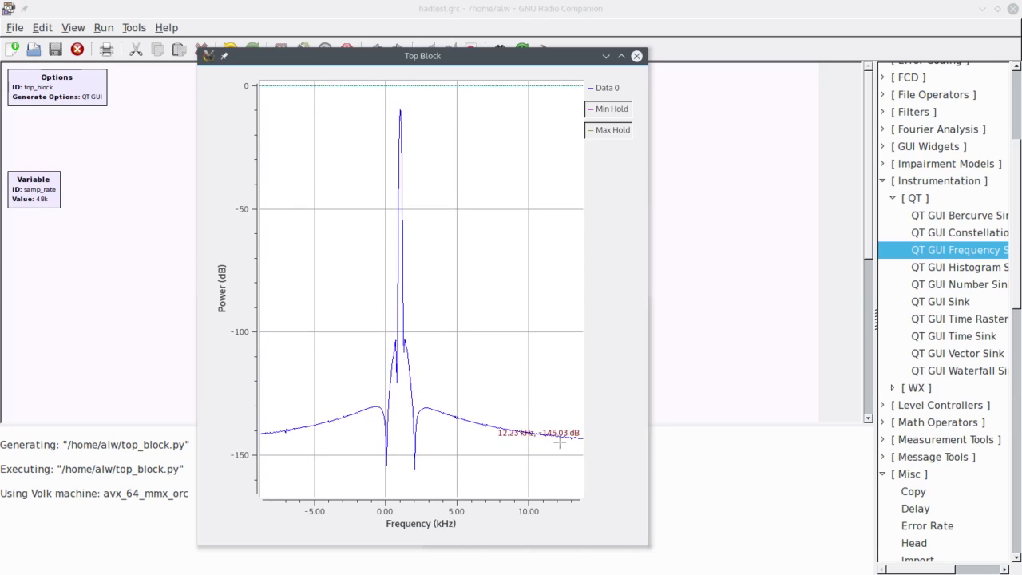
{"action": "right_click", "coordinate": [352, 286]}
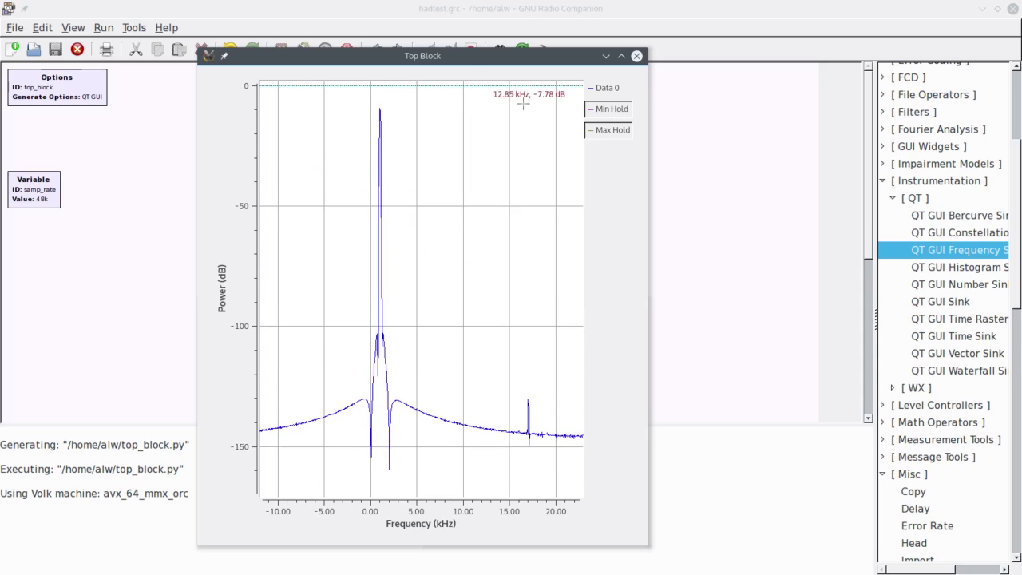
{"action": "left_click_drag", "start_coordinate": [450, 54], "coordinate": [769, 49]}
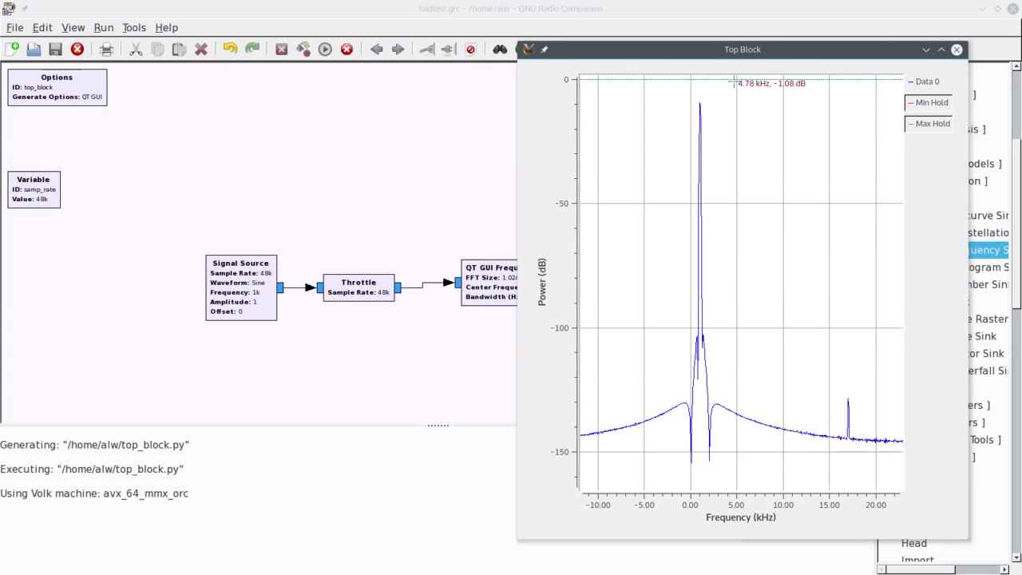
{"action": "left_click_drag", "start_coordinate": [733, 50], "coordinate": [499, 39]}
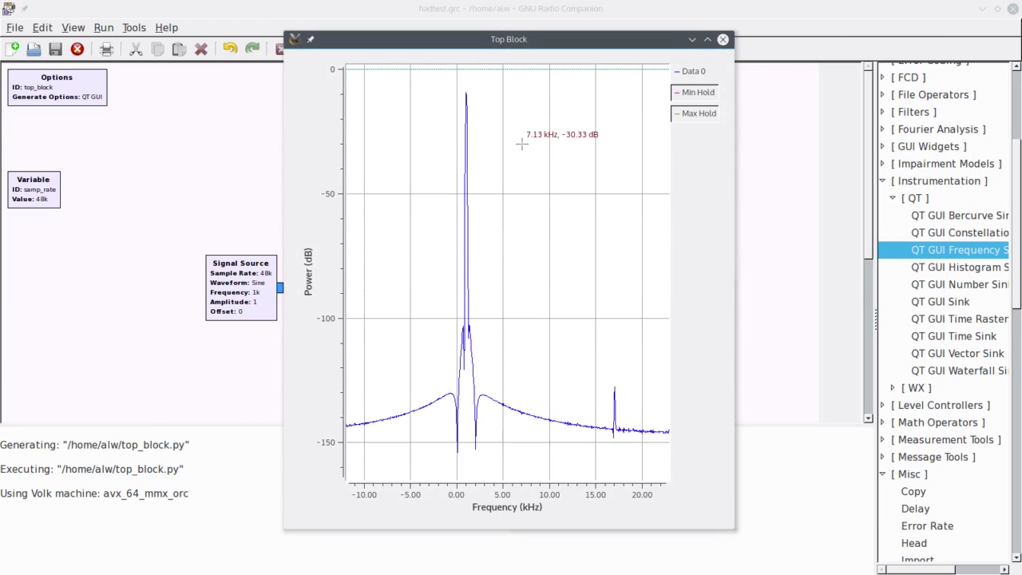
{"action": "left_click", "coordinate": [722, 40]}
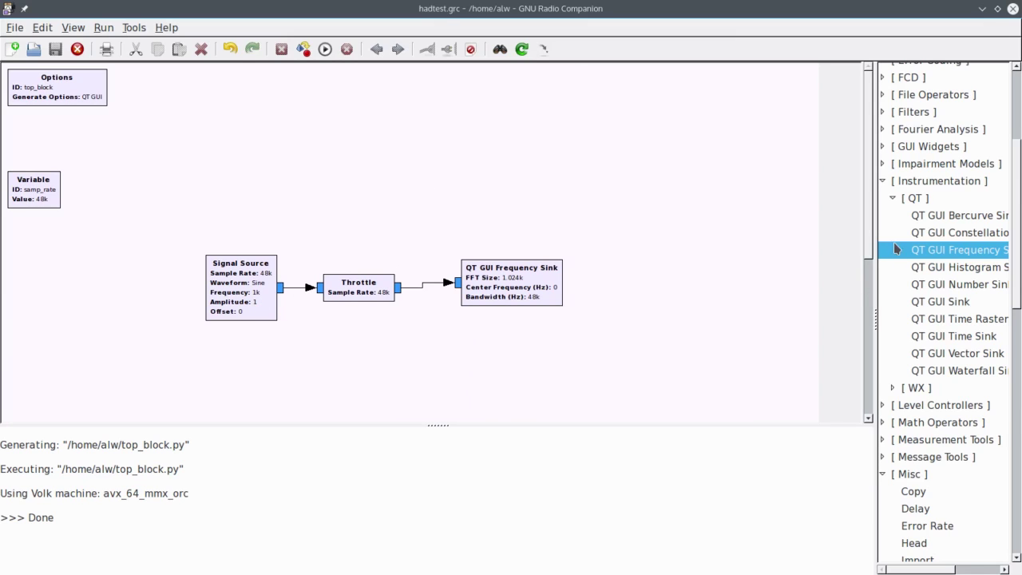
Step: Add a QT GUI Range block from the QT group of GUI Widgets and place it above the Signal Source block
{"action": "left_click", "coordinate": [883, 147]}
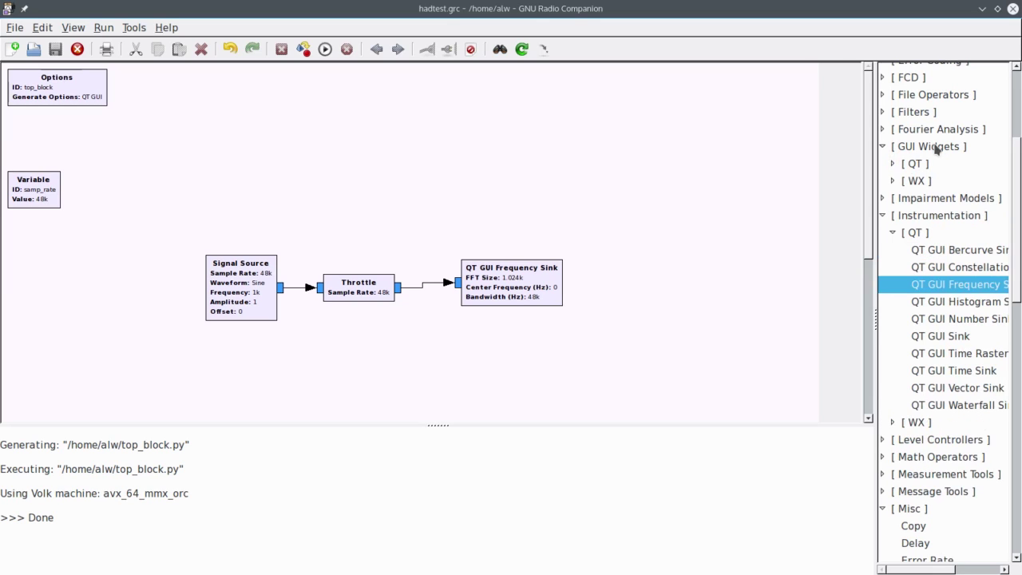
{"action": "left_click", "coordinate": [893, 164]}
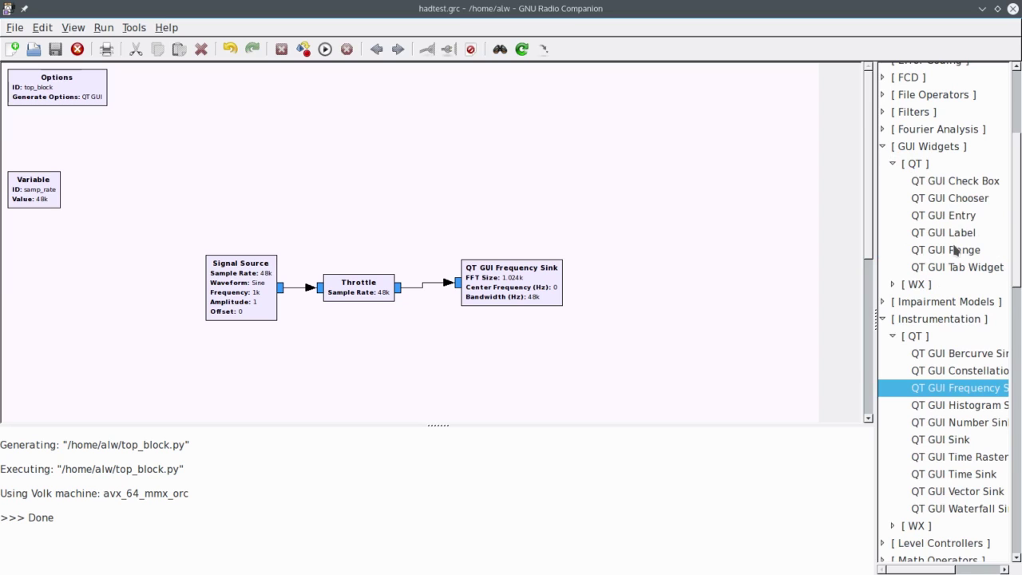
{"action": "left_click_drag", "start_coordinate": [954, 251], "coordinate": [273, 176]}
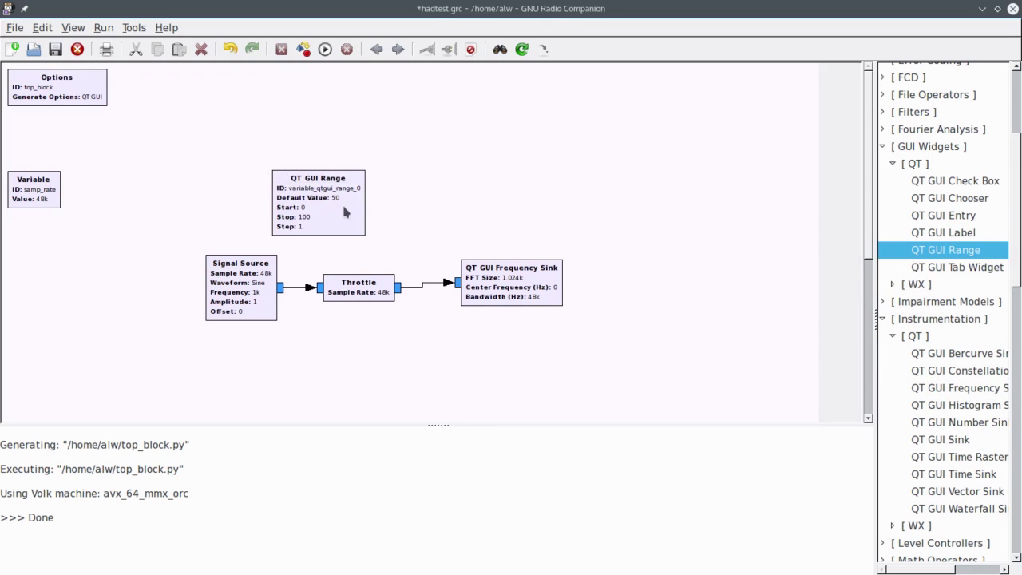
{"action": "left_click_drag", "start_coordinate": [344, 209], "coordinate": [243, 169]}
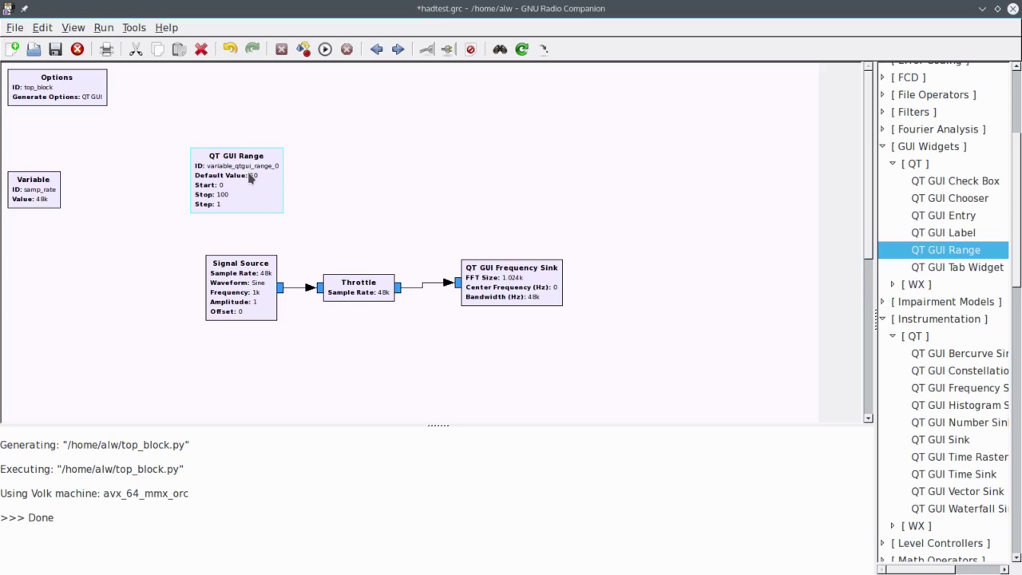
Step: Configure the QT GUI Range block with ID uifreq, default value 1000, start 10, stop 100000 and step 10
{"action": "double_click", "coordinate": [250, 177]}
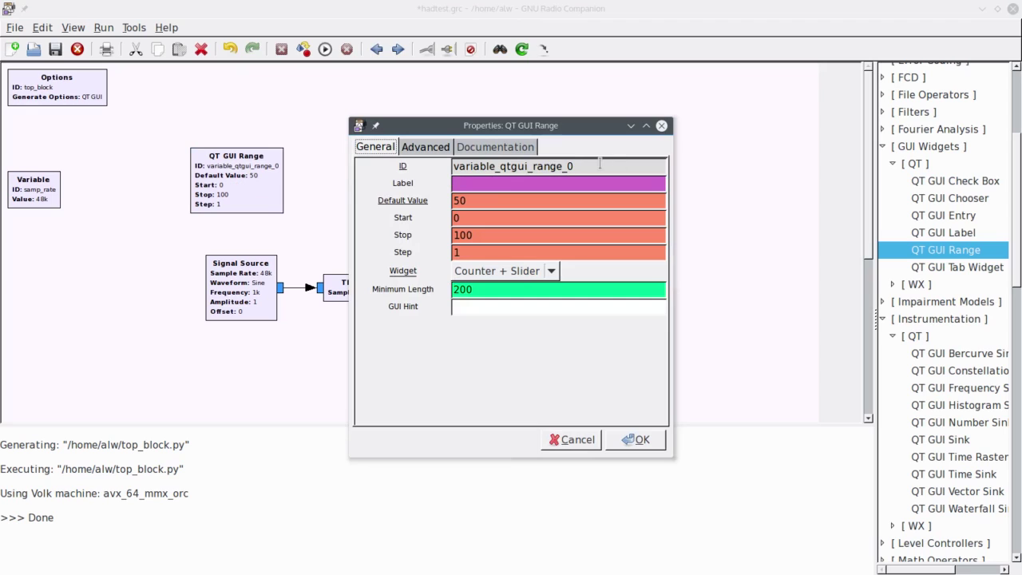
{"action": "left_click_drag", "start_coordinate": [599, 164], "coordinate": [456, 163]}
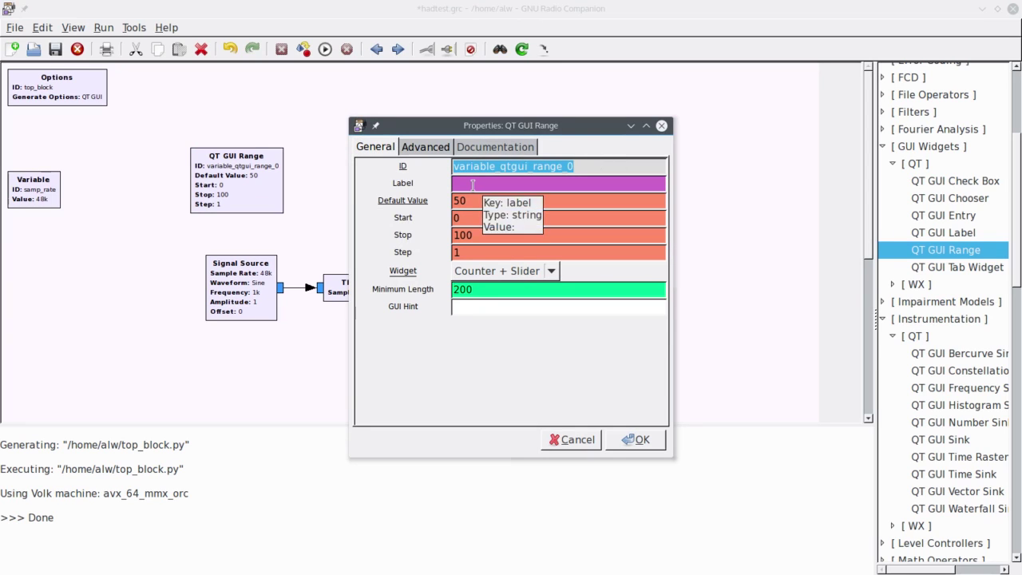
{"action": "type", "text": "uifreq"}
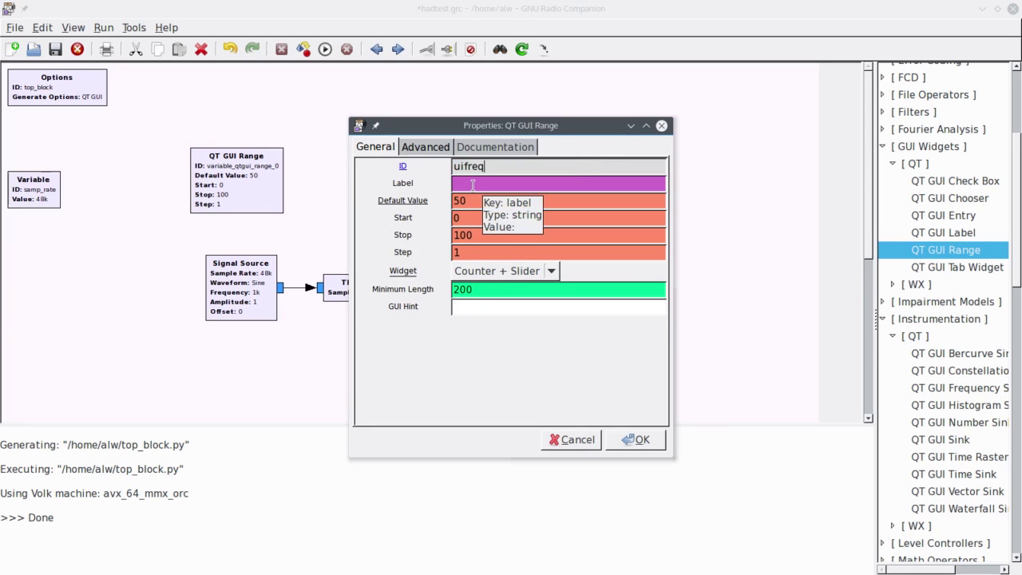
{"action": "key", "text": "Tab"}
{"action": "key", "text": "Tab"}
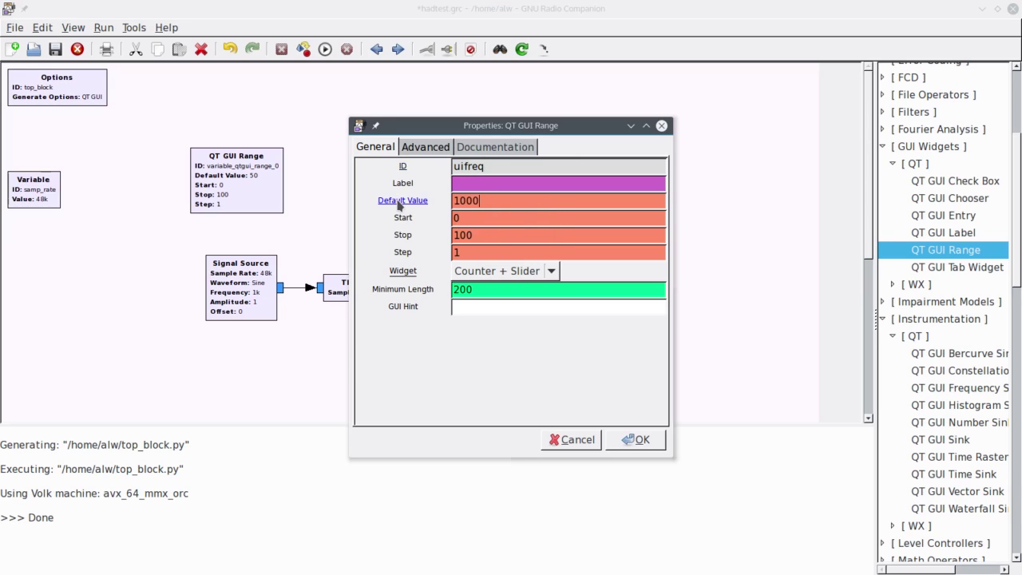
{"action": "key", "text": "Tab"}
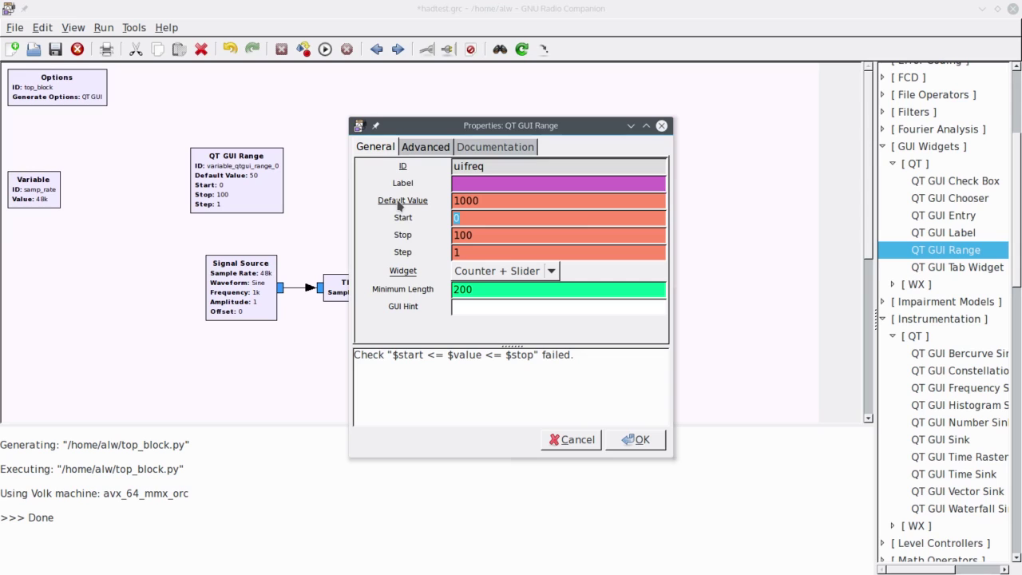
{"action": "key", "text": "Tab"}
{"action": "key", "text": "Tab"}
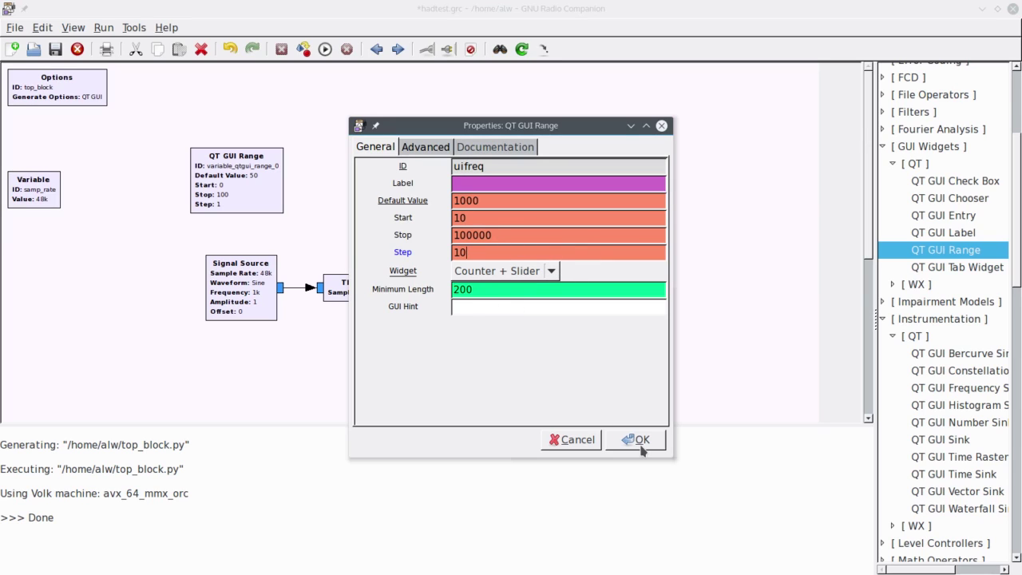
Step: Keep the range's Counter + Slider widget, apply its properties, and align the block above the Signal Source
{"action": "left_click", "coordinate": [554, 271]}
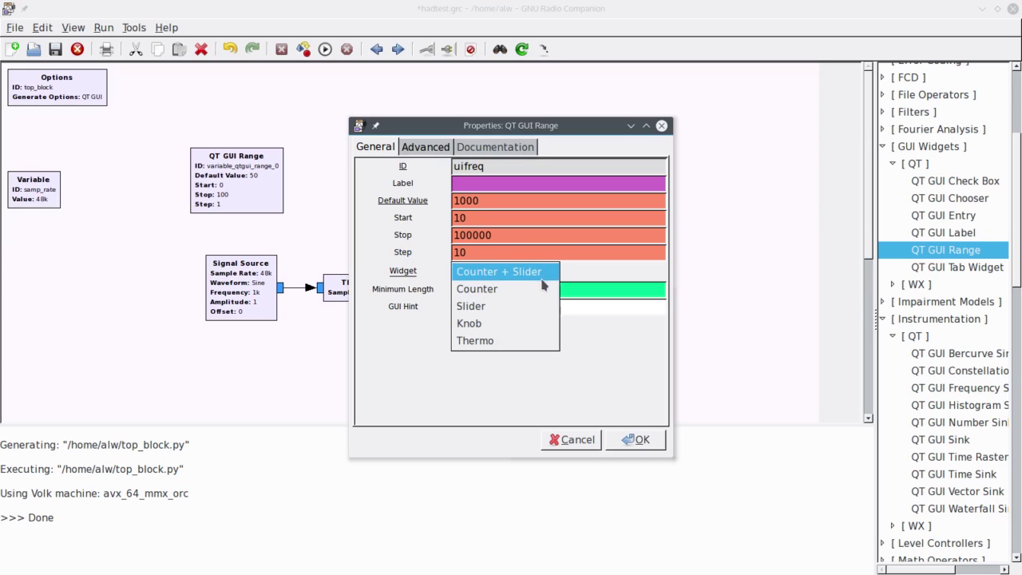
{"action": "left_click", "coordinate": [548, 272]}
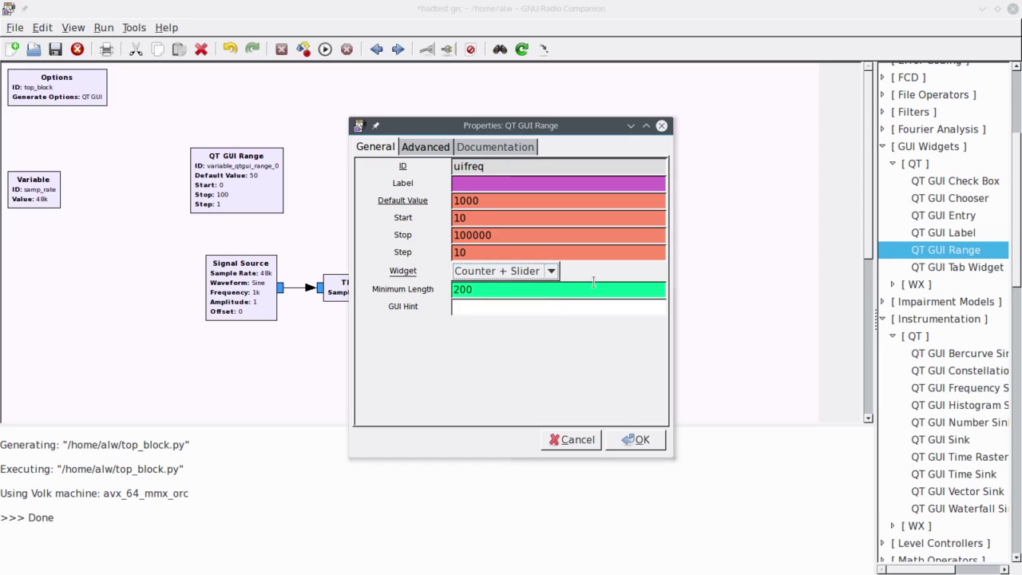
{"action": "left_click", "coordinate": [635, 440]}
{"action": "left_click_drag", "start_coordinate": [234, 181], "coordinate": [250, 160]}
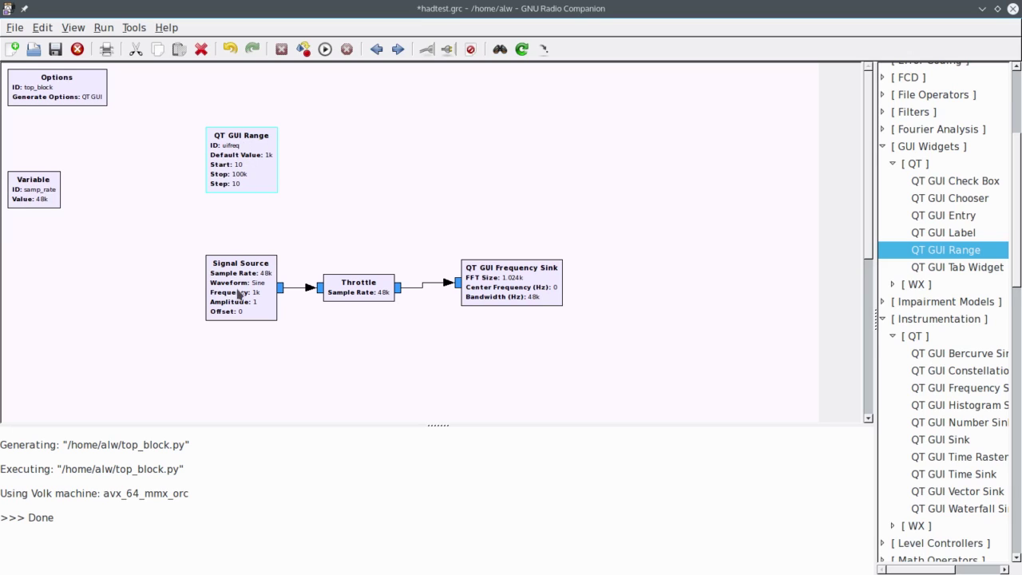
Step: Set the Signal Source frequency to the variable uifreq, then recheck the block's properties without further changes
{"action": "double_click", "coordinate": [257, 313]}
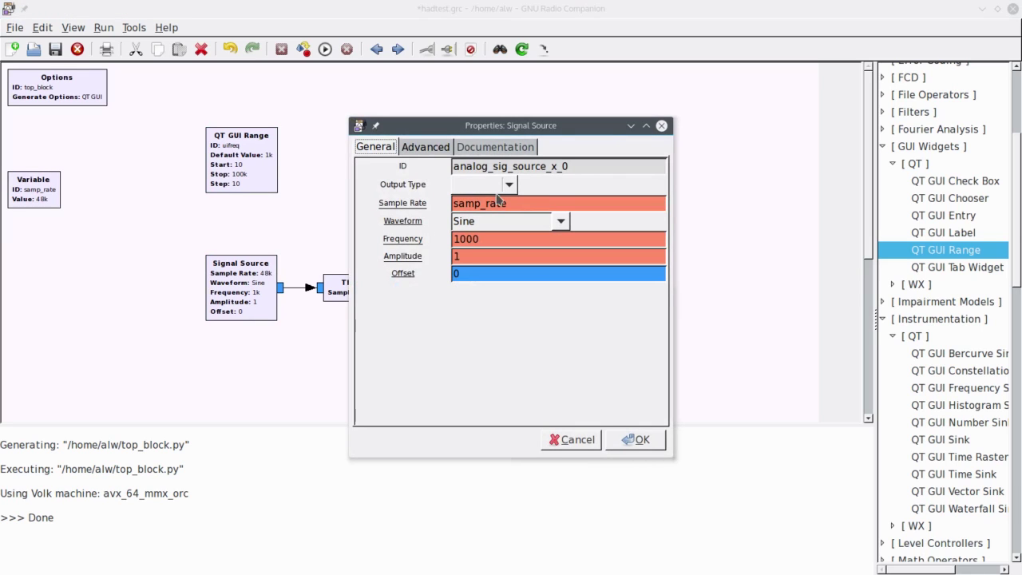
{"action": "left_click_drag", "start_coordinate": [496, 240], "coordinate": [425, 238]}
{"action": "type", "text": "uifreq"}
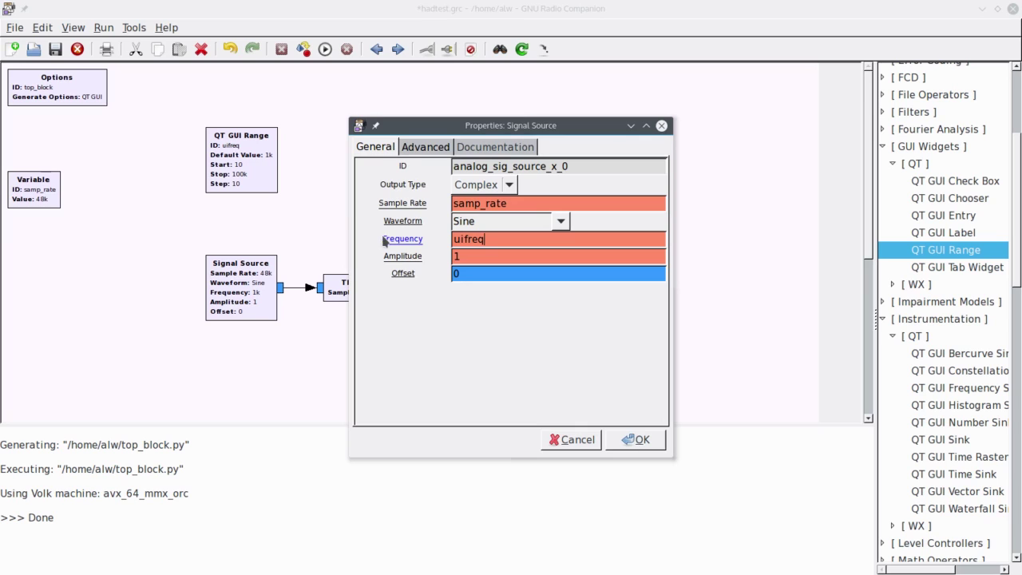
{"action": "left_click", "coordinate": [654, 441]}
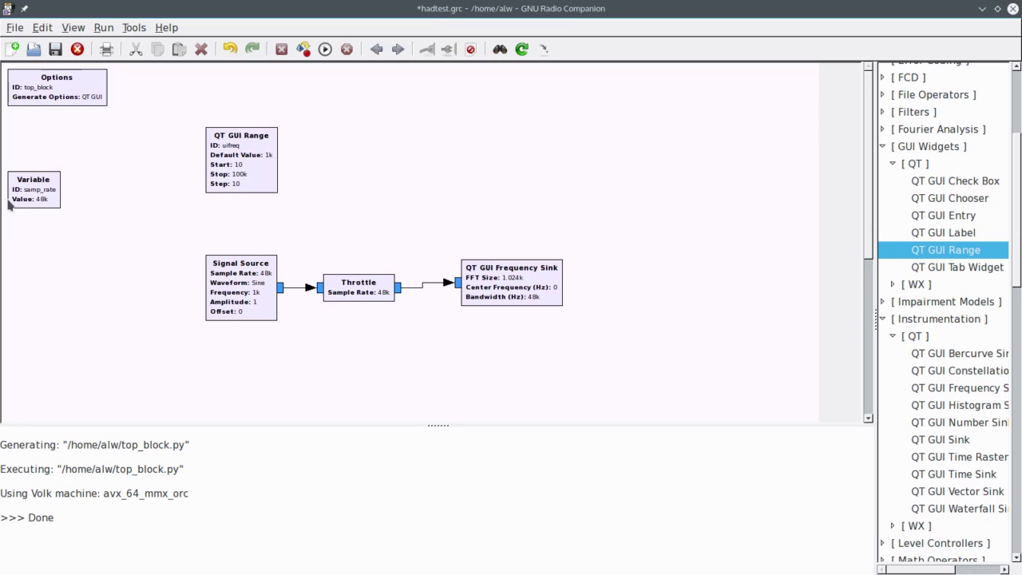
{"action": "double_click", "coordinate": [261, 307]}
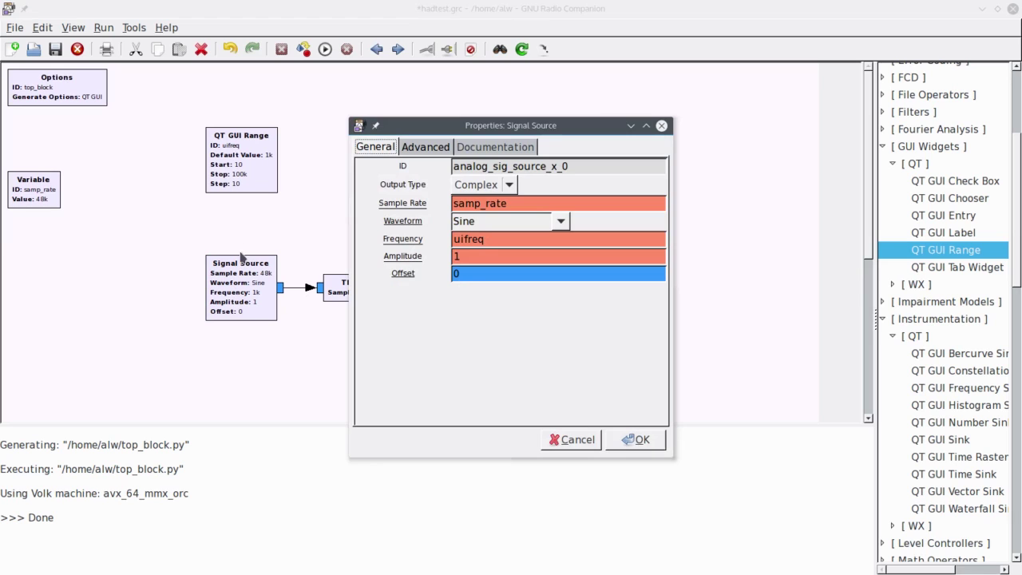
{"action": "left_click", "coordinate": [584, 444]}
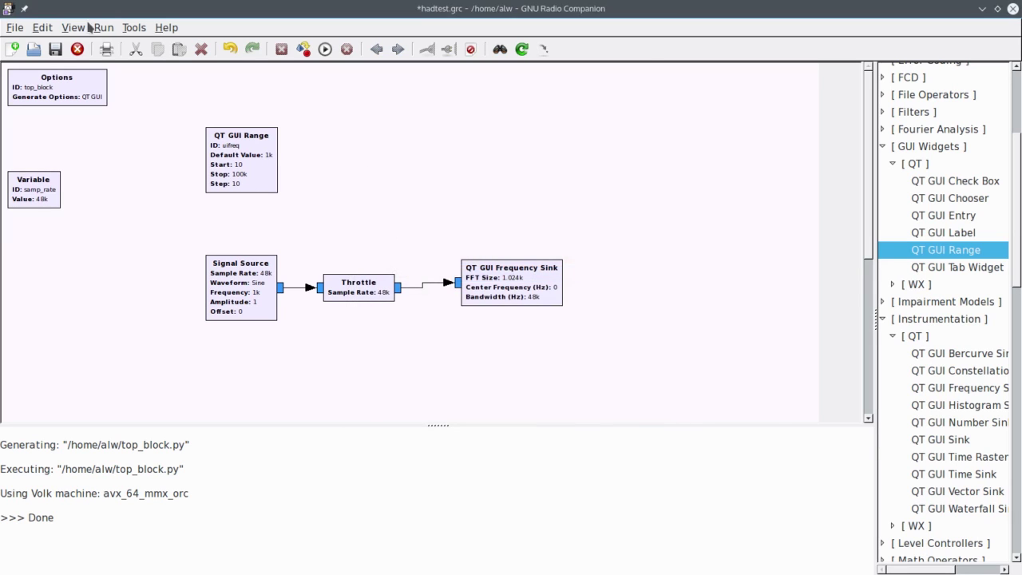
Step: Save and execute the flowgraph, test the uifreq slider at about 16560 and about 2140, and close the plot window
{"action": "left_click", "coordinate": [55, 49]}
{"action": "left_click", "coordinate": [325, 50]}
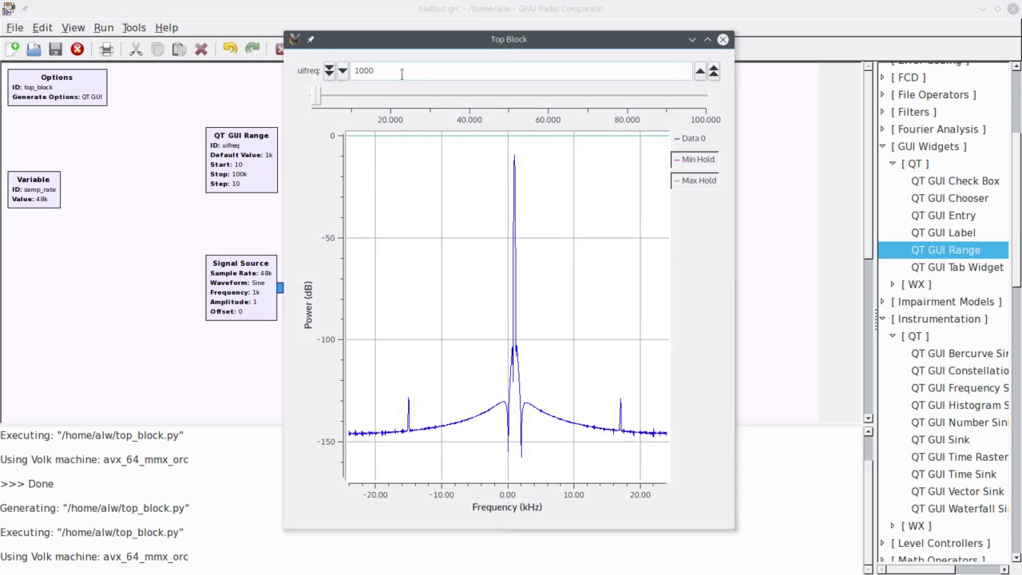
{"action": "left_click_drag", "start_coordinate": [316, 100], "coordinate": [378, 100]}
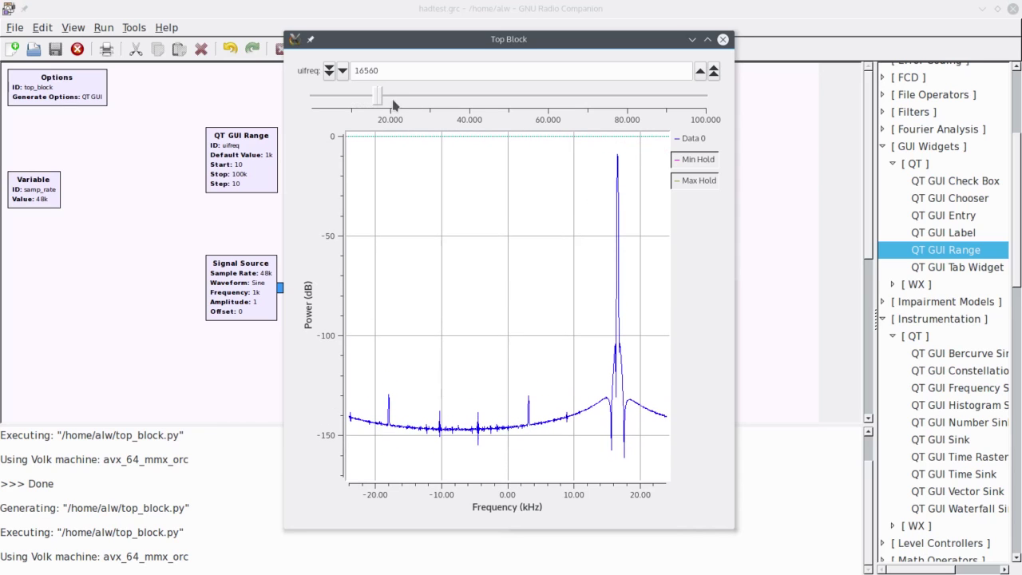
{"action": "left_click_drag", "start_coordinate": [379, 100], "coordinate": [320, 97]}
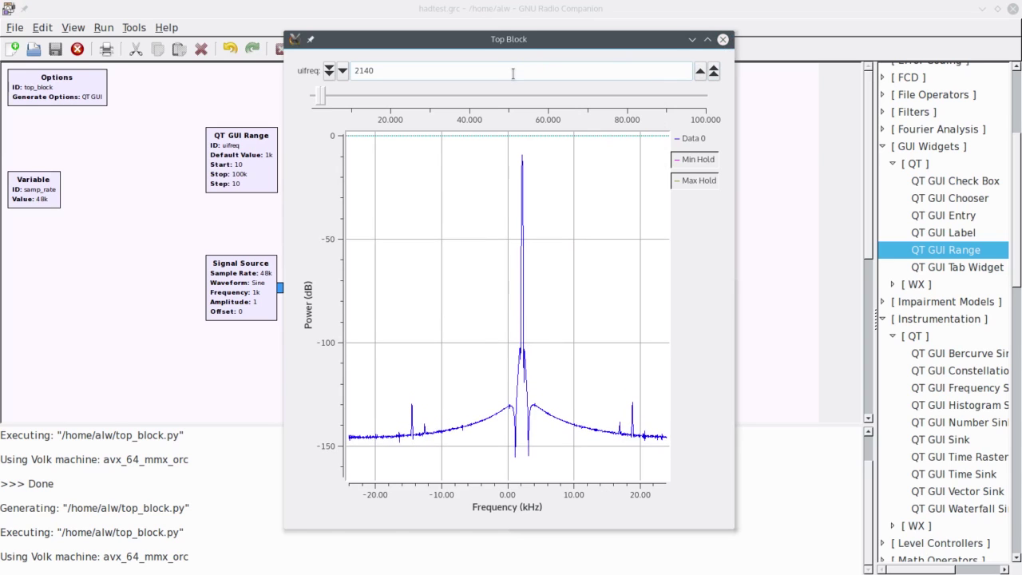
{"action": "left_click", "coordinate": [723, 40]}
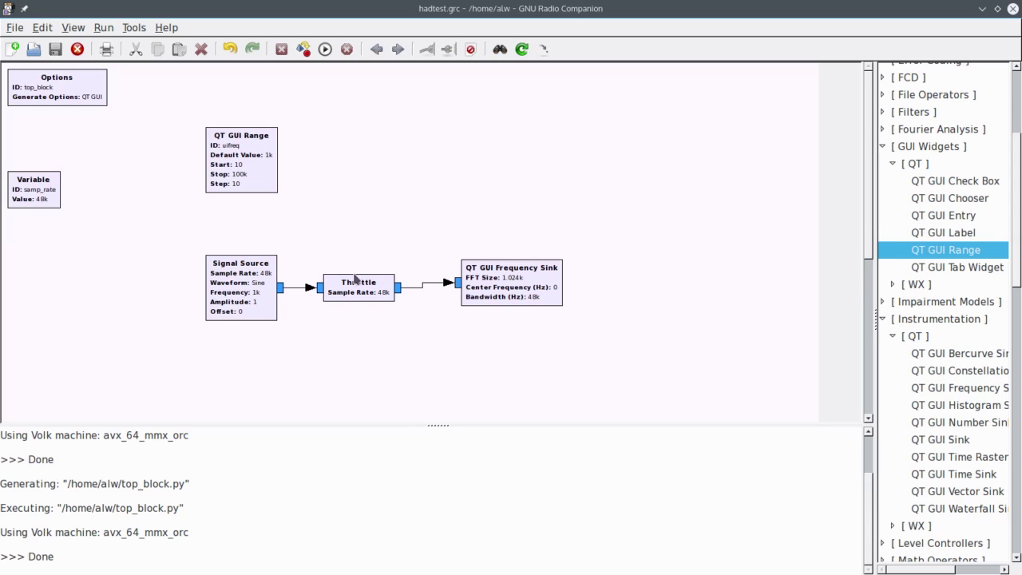
Step: Add a QT GUI Chooser block beside the QT GUI Range block and set its ID to uisigtype
{"action": "left_click_drag", "start_coordinate": [946, 201], "coordinate": [351, 143]}
{"action": "double_click", "coordinate": [382, 165]}
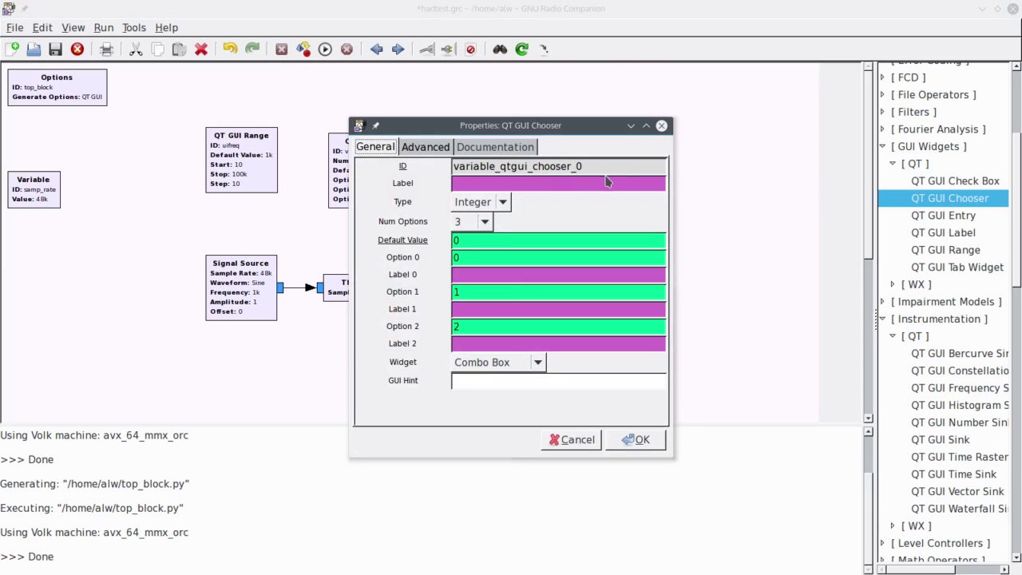
{"action": "key", "text": "Tab"}
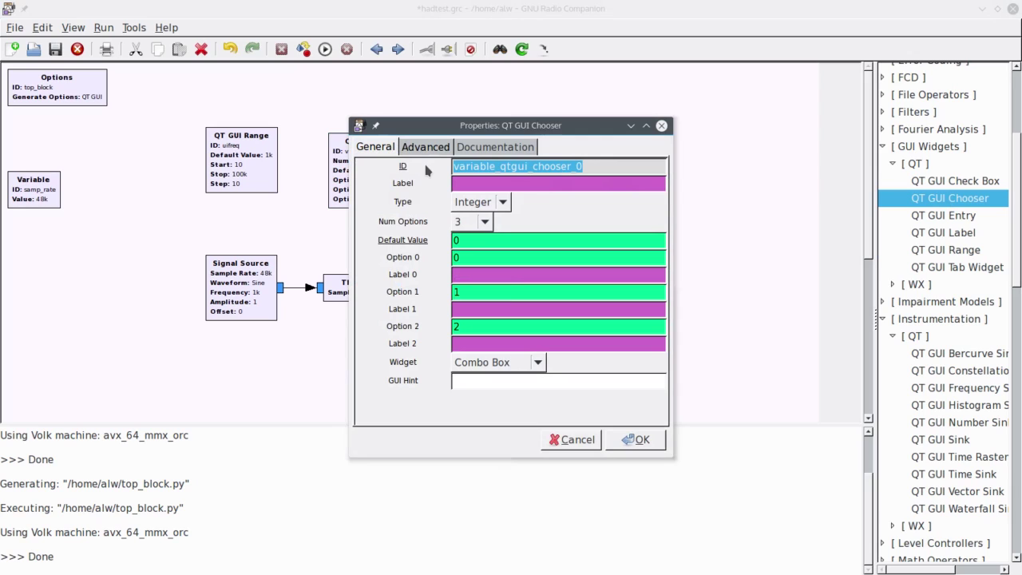
{"action": "type", "text": "uisigtype"}
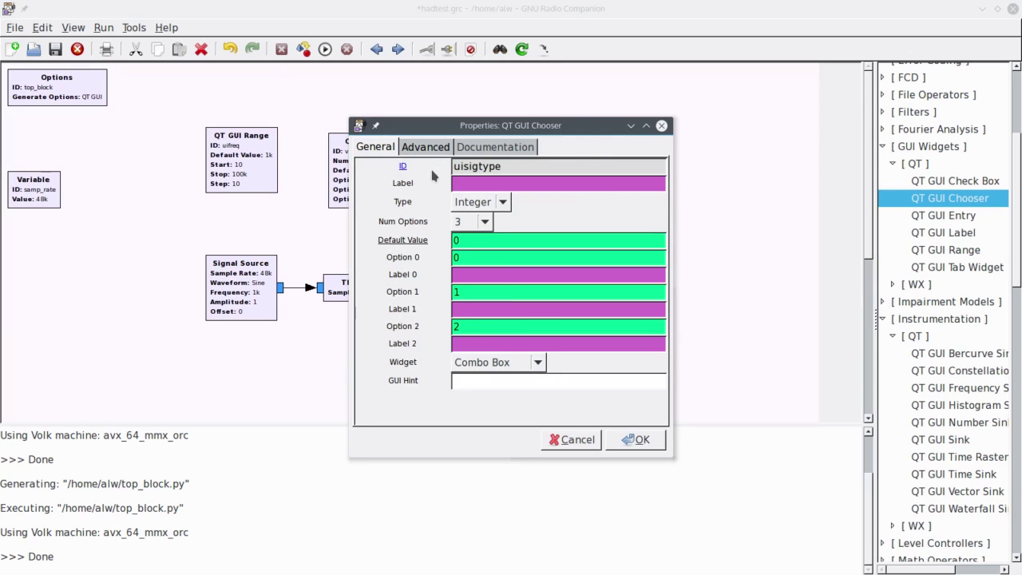
Step: Limit the chooser to 2 options and set both its default value and Option 0 to 101
{"action": "left_click", "coordinate": [485, 224]}
{"action": "left_click", "coordinate": [484, 225]}
{"action": "left_click", "coordinate": [483, 226]}
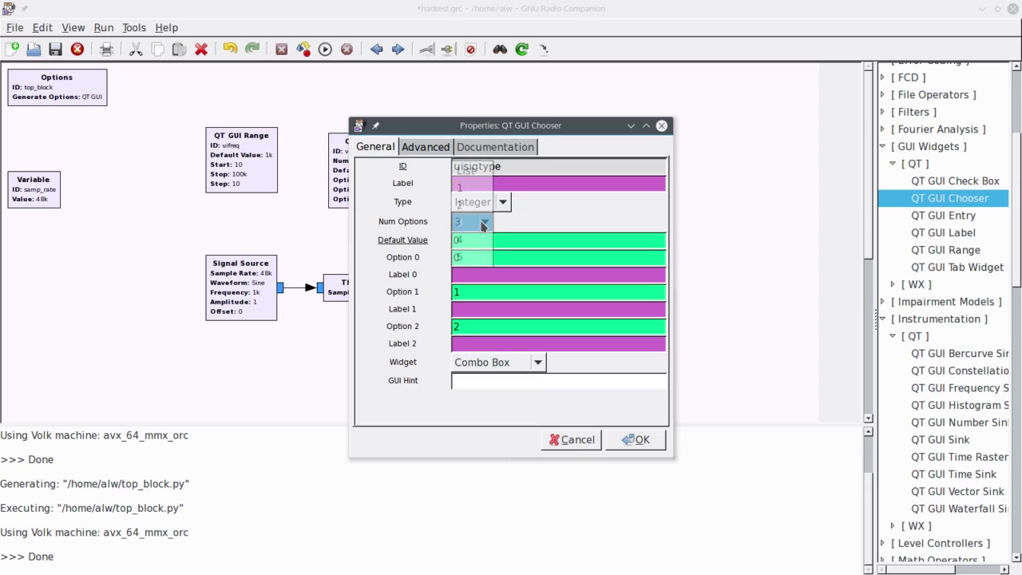
{"action": "left_click", "coordinate": [475, 204]}
{"action": "key", "text": "BackSpace"}
{"action": "type", "text": "101"}
{"action": "key", "text": "Tab"}
{"action": "type", "text": "101"}
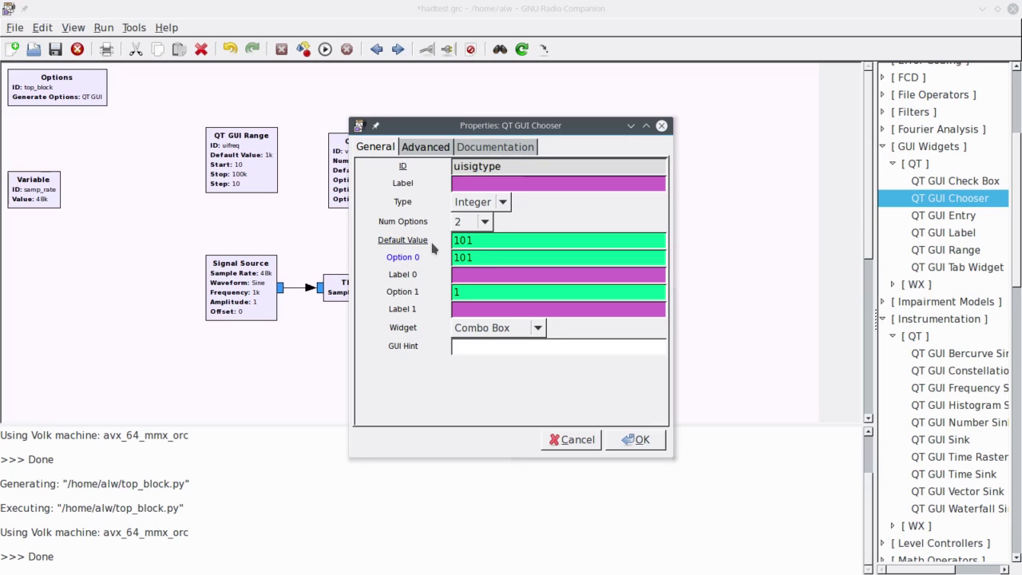
Step: Label Option 0 Sine, set Option 1 to 103 labelled Square, keep the Combo Box widget, and apply the chooser's properties
{"action": "type", "text": "Sine"}
{"action": "key", "text": "Tab"}
{"action": "type", "text": "103"}
{"action": "type", "text": "Square"}
{"action": "left_click", "coordinate": [538, 327]}
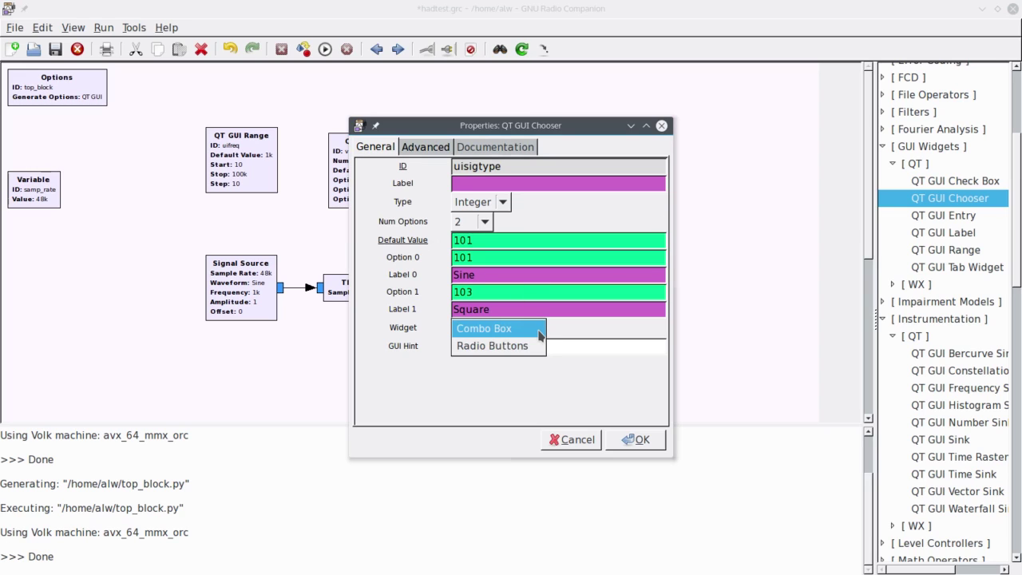
{"action": "left_click", "coordinate": [539, 329]}
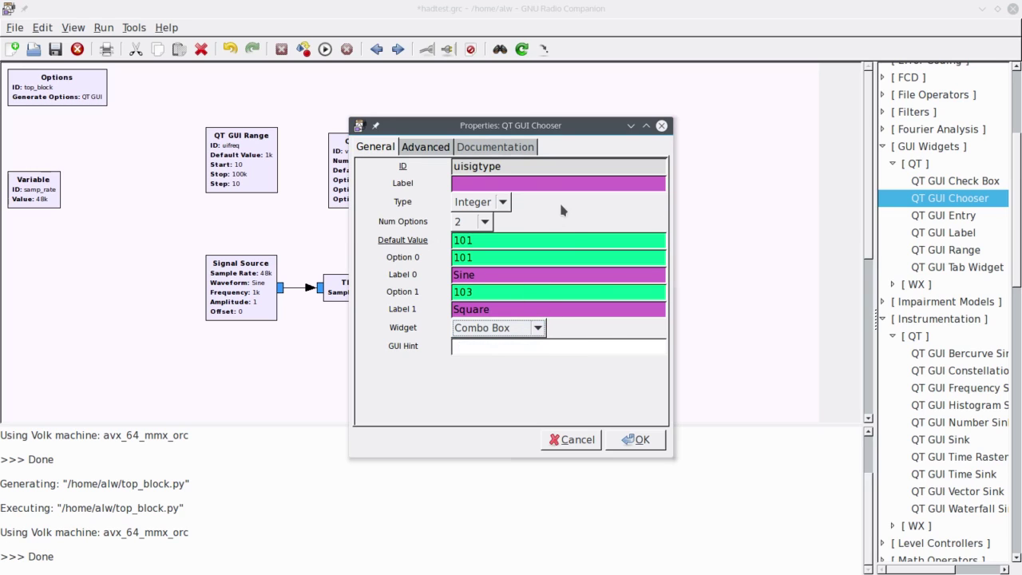
{"action": "left_click", "coordinate": [626, 440]}
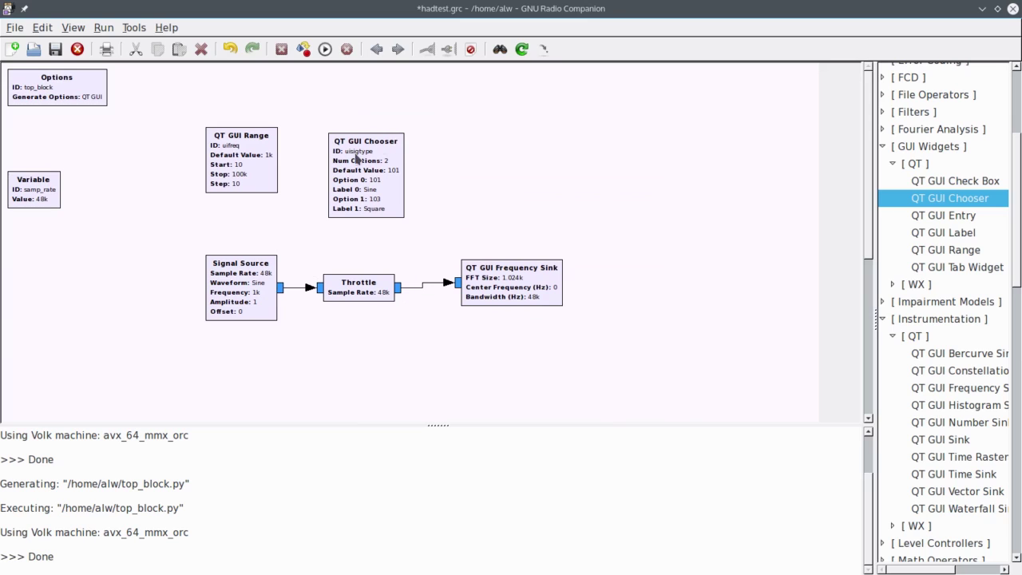
Step: Set the Signal Source waveform to the variable uisigtype and apply the change
{"action": "double_click", "coordinate": [269, 301]}
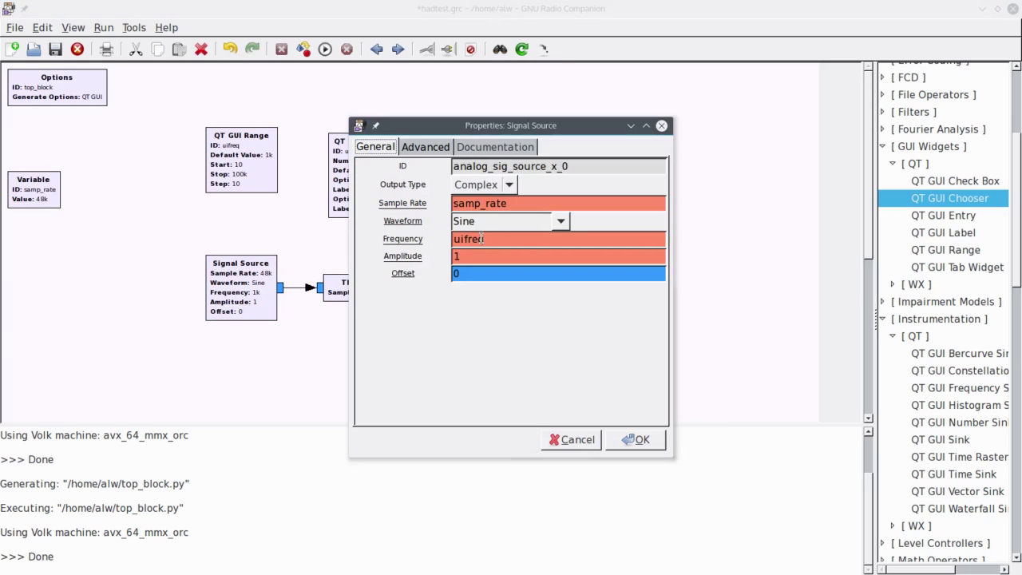
{"action": "left_click_drag", "start_coordinate": [488, 223], "coordinate": [429, 229]}
{"action": "type", "text": "uisigty"}
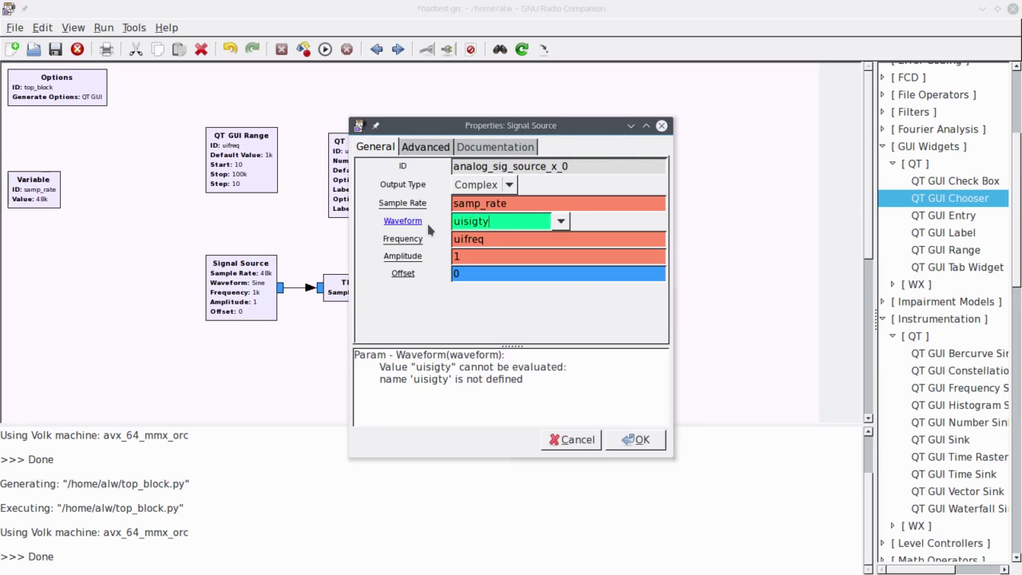
{"action": "type", "text": "pe"}
{"action": "key", "text": "Return"}
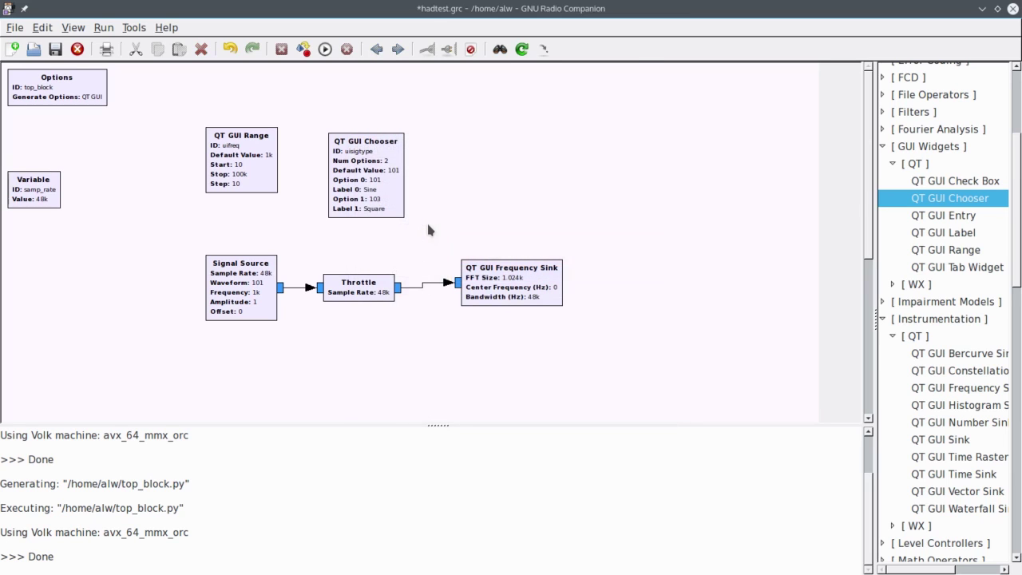
Step: Save and execute the flowgraph, and switch uisigtype to Square in the running plot window
{"action": "left_click", "coordinate": [55, 49]}
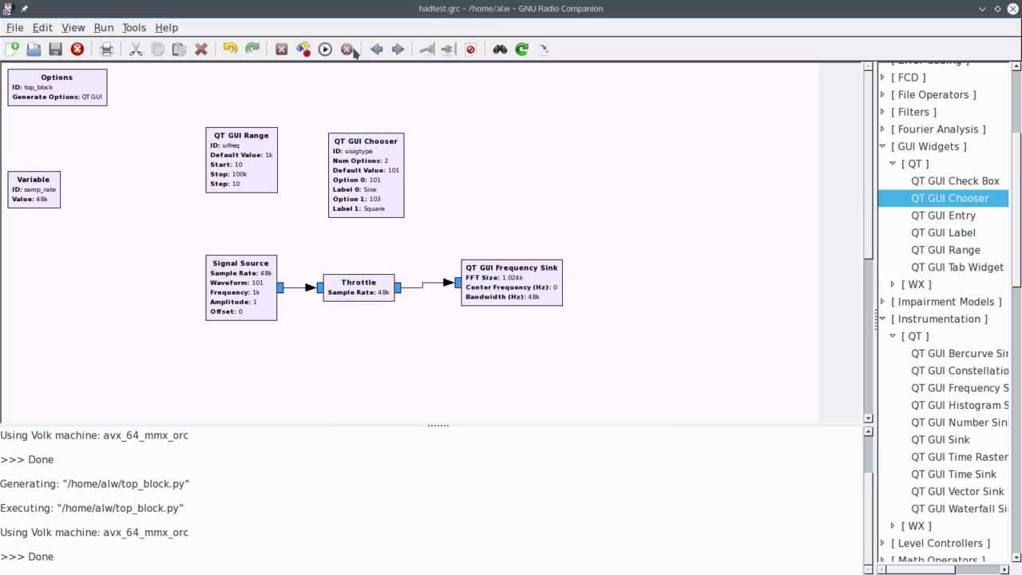
{"action": "left_click", "coordinate": [325, 48]}
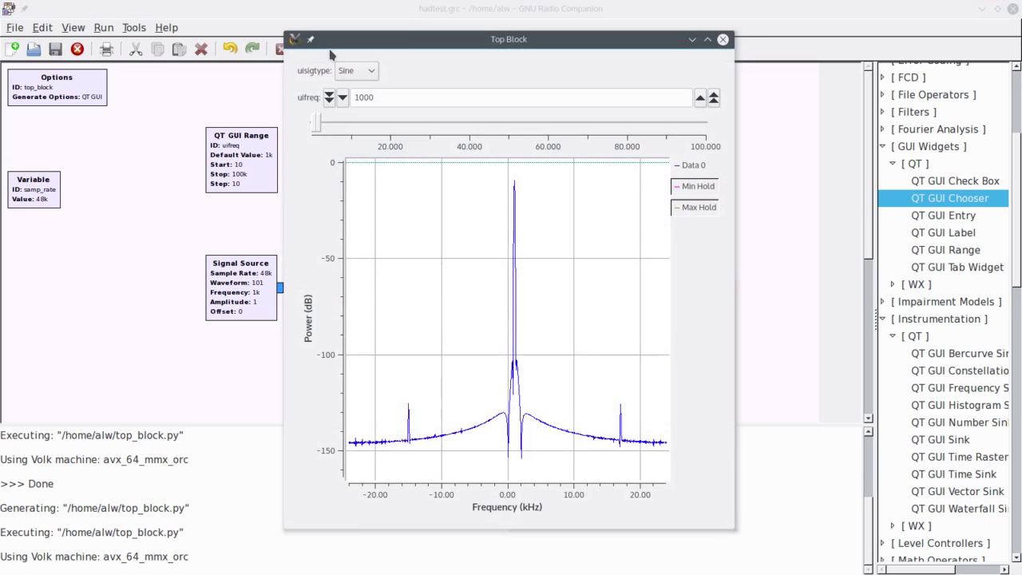
{"action": "left_click", "coordinate": [372, 72]}
{"action": "left_click", "coordinate": [353, 104]}
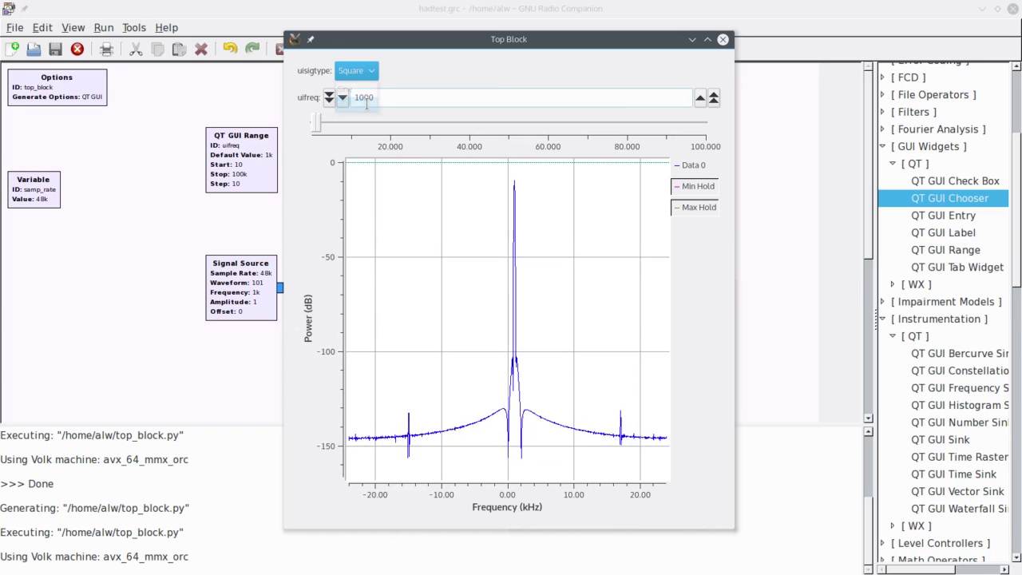
Step: Return uisigtype to Sine, move the uifreq slider to about 2570, and close the plot window
{"action": "left_click", "coordinate": [377, 73]}
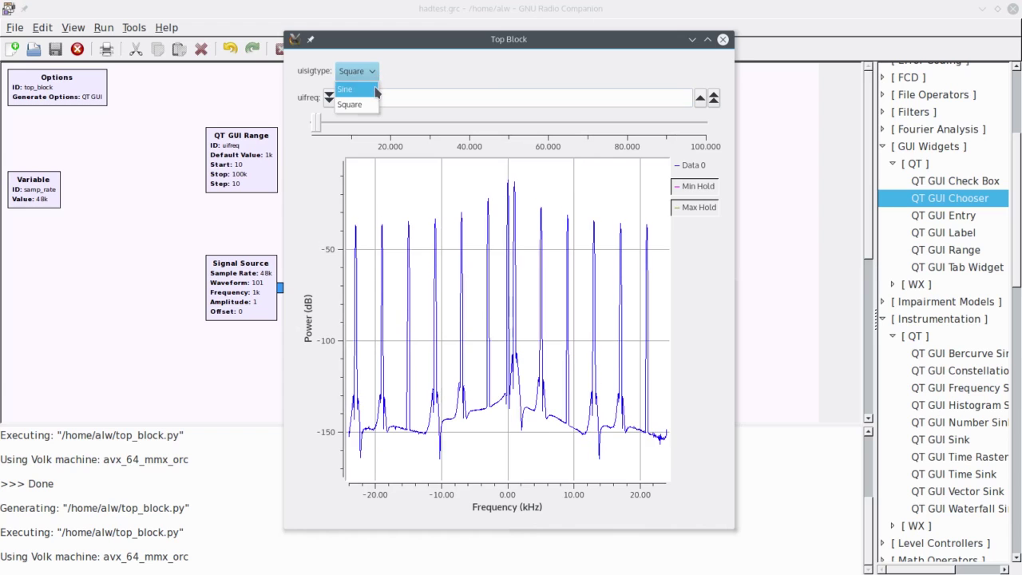
{"action": "left_click", "coordinate": [358, 86]}
{"action": "mouse_move", "coordinate": [323, 123]}
{"action": "left_mouse_down"}
{"action": "mouse_move", "coordinate": [383, 121]}
{"action": "mouse_move", "coordinate": [345, 119]}
{"action": "mouse_move", "coordinate": [358, 120]}
{"action": "mouse_move", "coordinate": [331, 128]}
{"action": "mouse_move", "coordinate": [359, 130]}
{"action": "mouse_move", "coordinate": [340, 134]}
{"action": "mouse_move", "coordinate": [322, 128]}
{"action": "left_mouse_up"}
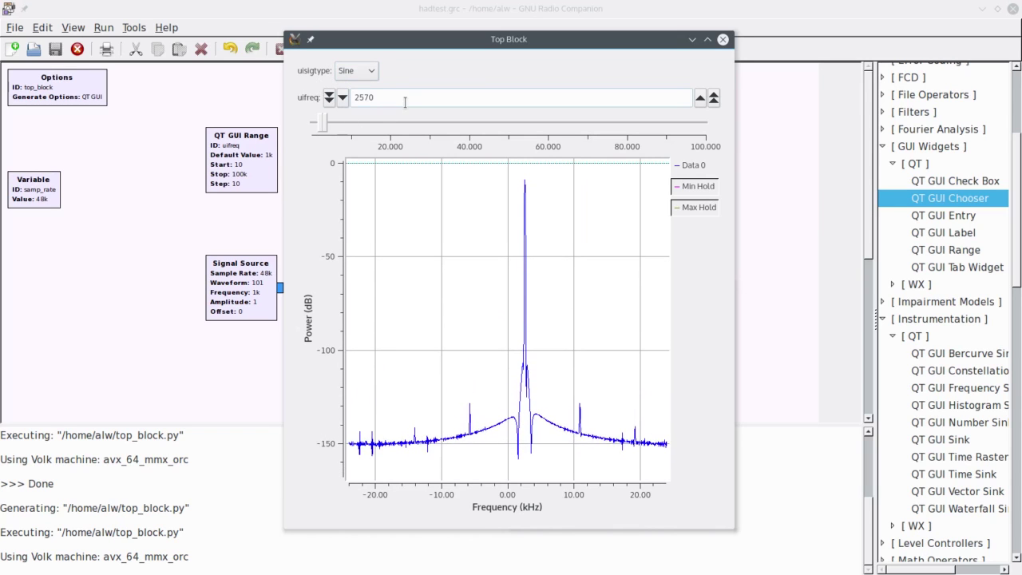
{"action": "left_click", "coordinate": [722, 39]}
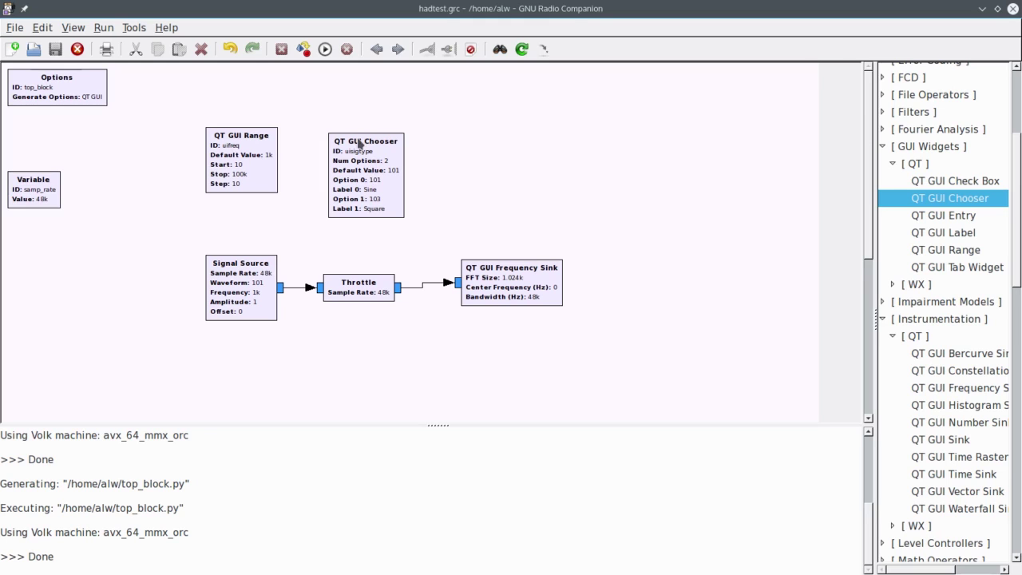
Step: Set the QT GUI Chooser's GUI hint to 0,0 and apply the change
{"action": "double_click", "coordinate": [380, 161]}
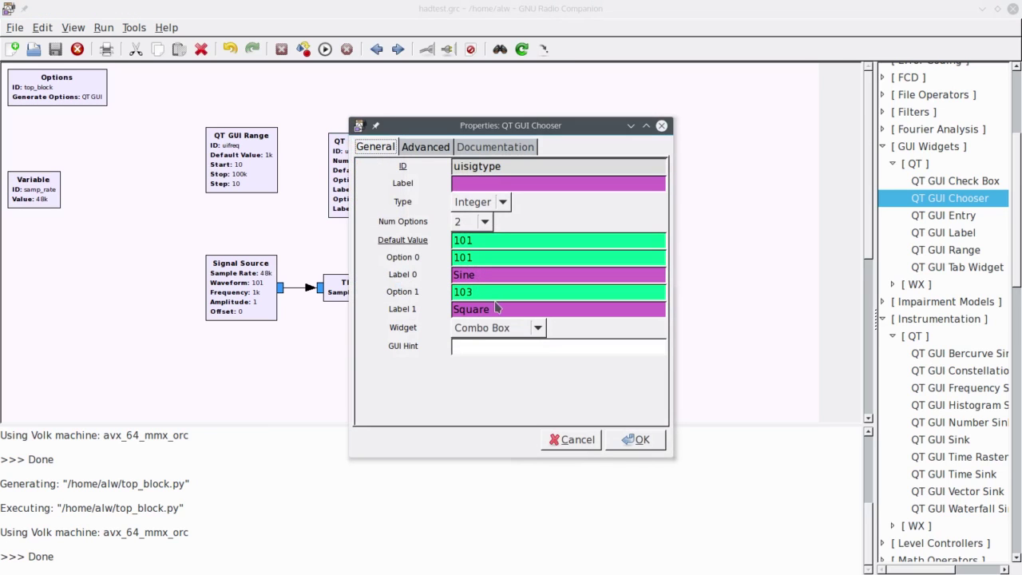
{"action": "left_click", "coordinate": [470, 347]}
{"action": "type", "text": "0,0"}
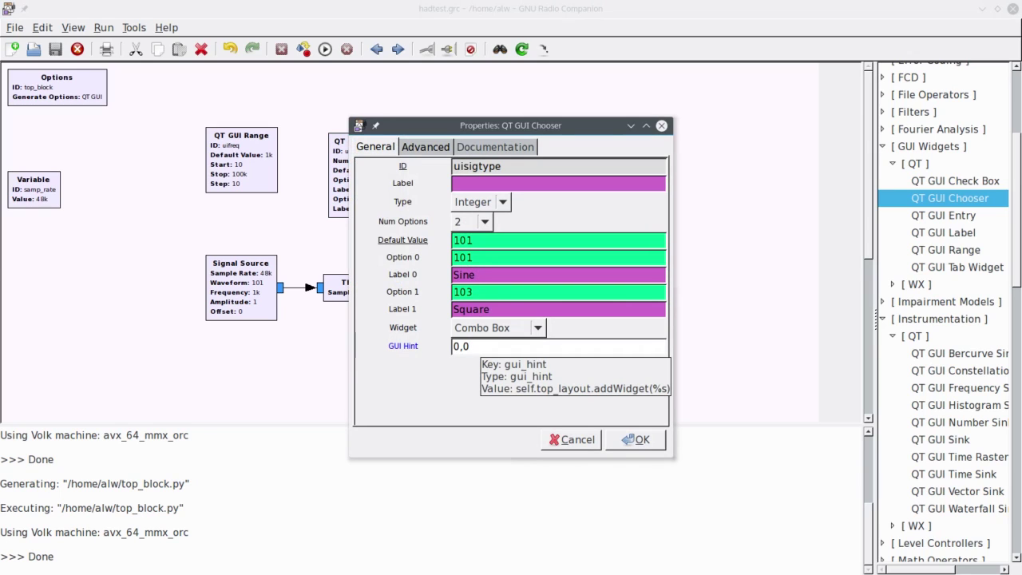
{"action": "left_click", "coordinate": [631, 440]}
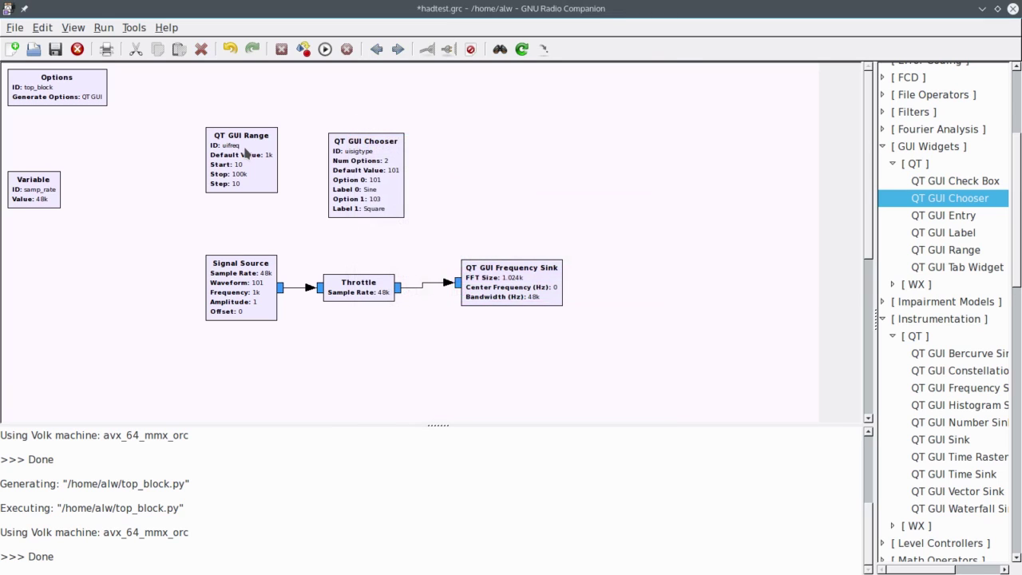
Step: Set the QT GUI Range's GUI hint to 0,1 and apply the change
{"action": "double_click", "coordinate": [246, 151]}
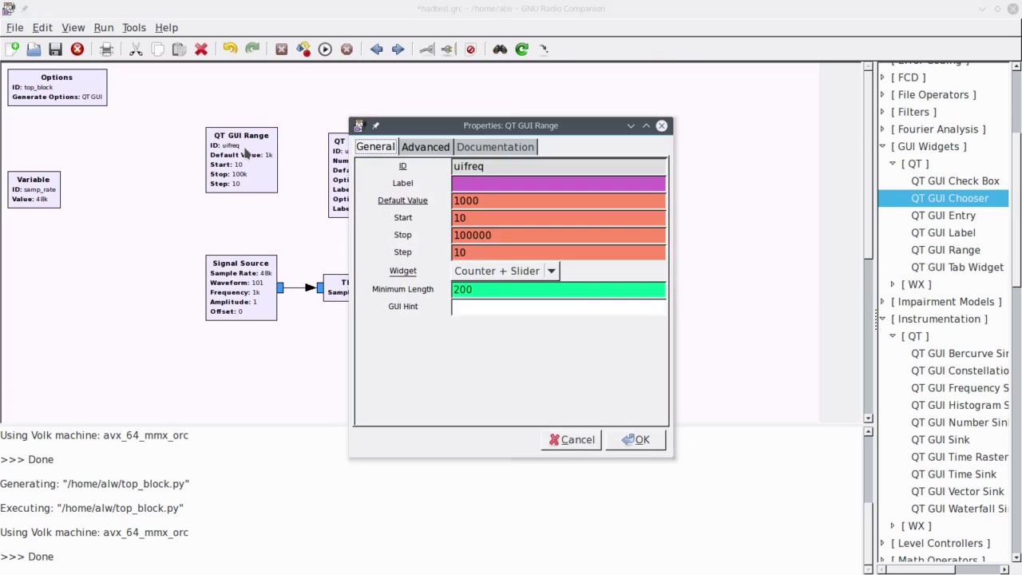
{"action": "left_click", "coordinate": [514, 310]}
{"action": "type", "text": "0,1"}
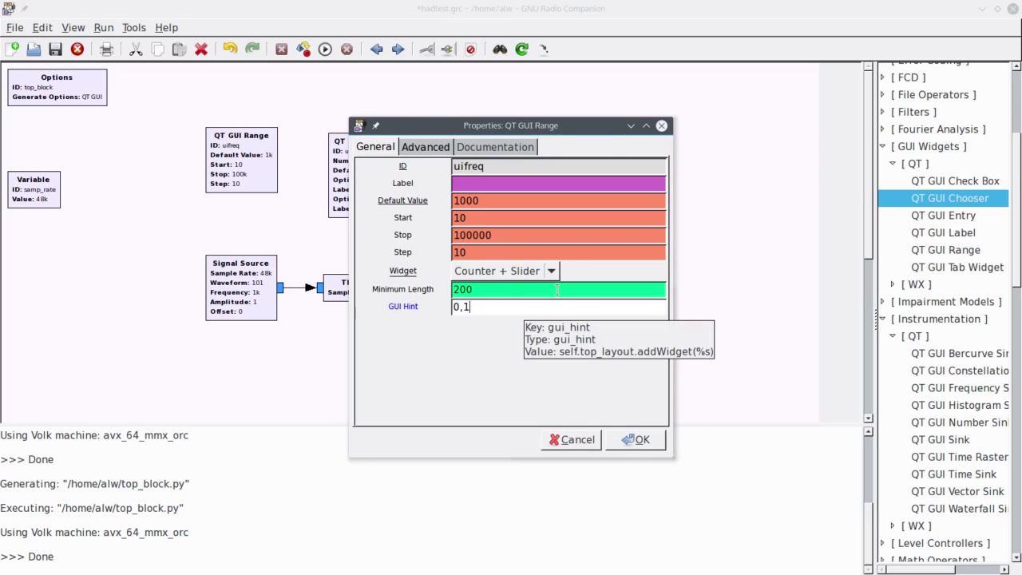
{"action": "left_click", "coordinate": [625, 440]}
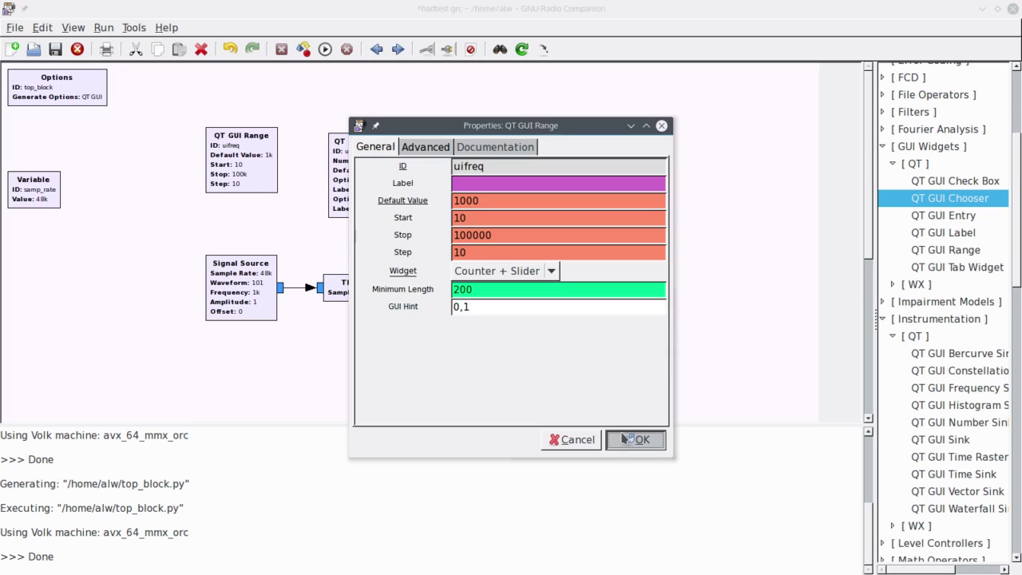
Step: Set the QT GUI Frequency Sink's GUI hint to 1,0,1,2 and apply the change
{"action": "double_click", "coordinate": [523, 296]}
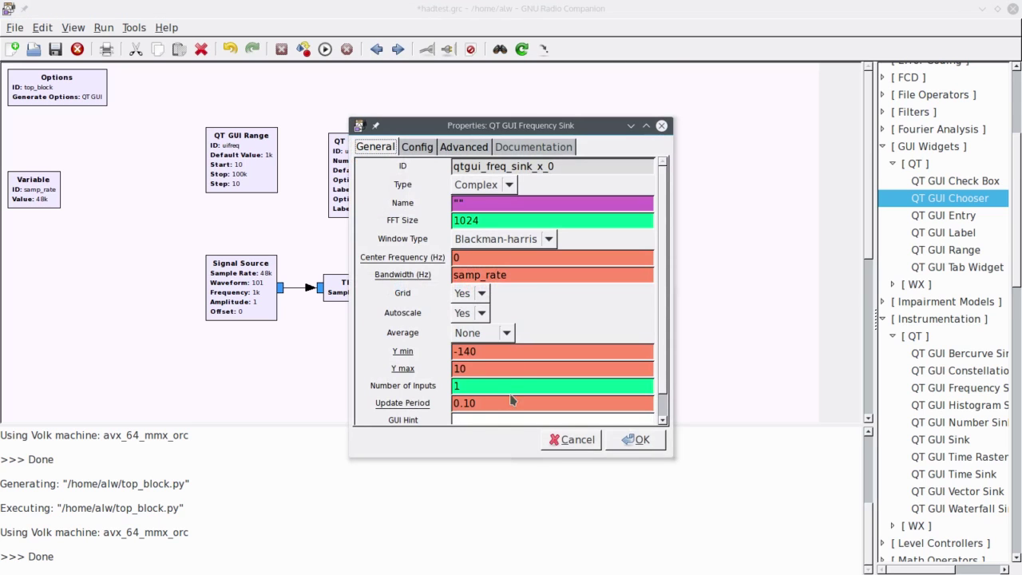
{"action": "scroll", "coordinate": [498, 417], "scroll_direction": "down", "scroll_amount": 1}
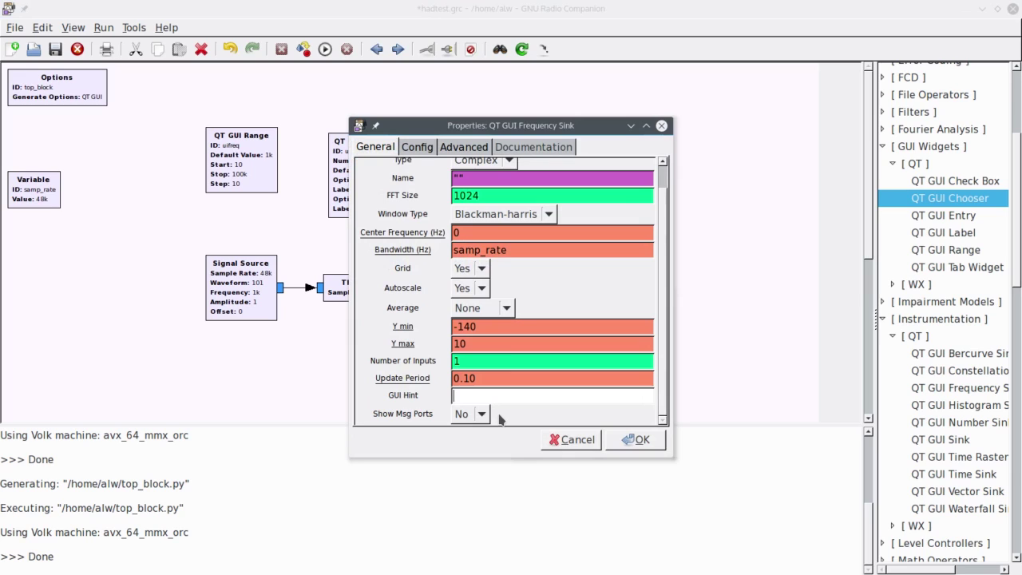
{"action": "type", "text": ",0,1,2"}
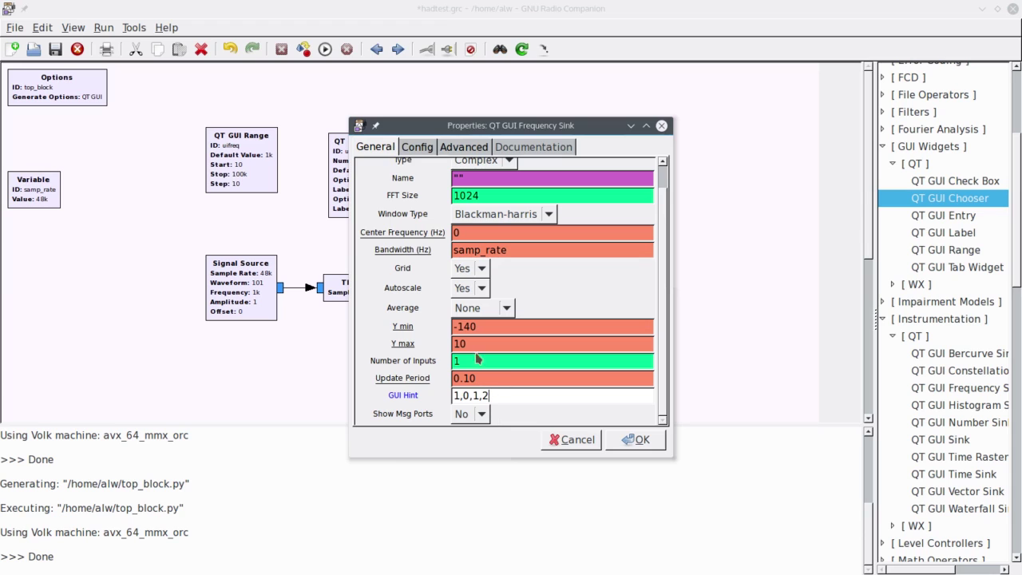
{"action": "left_click", "coordinate": [640, 440]}
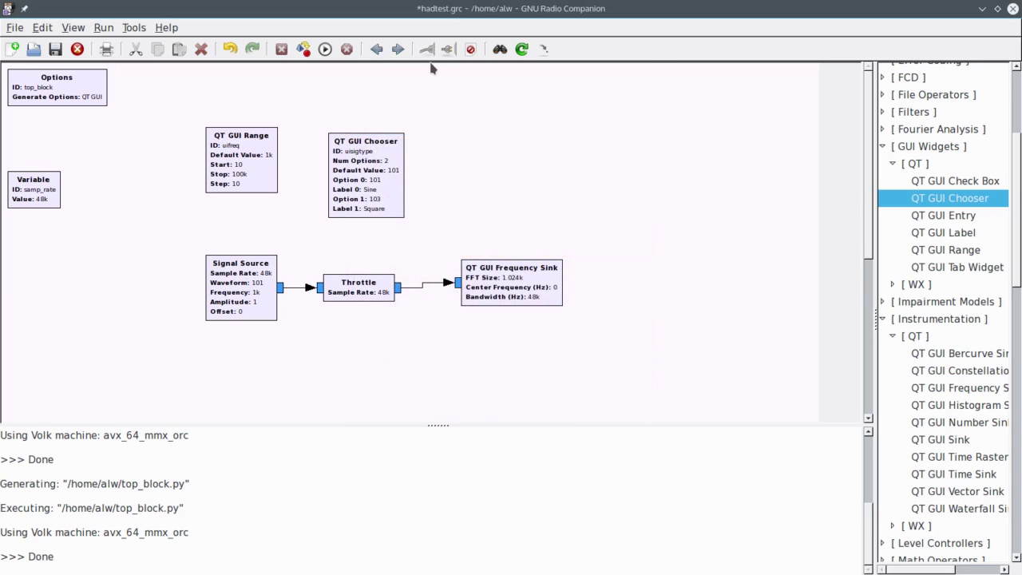
Step: Execute the flowgraph to check the widget layout, and close the plot window
{"action": "left_click", "coordinate": [325, 49]}
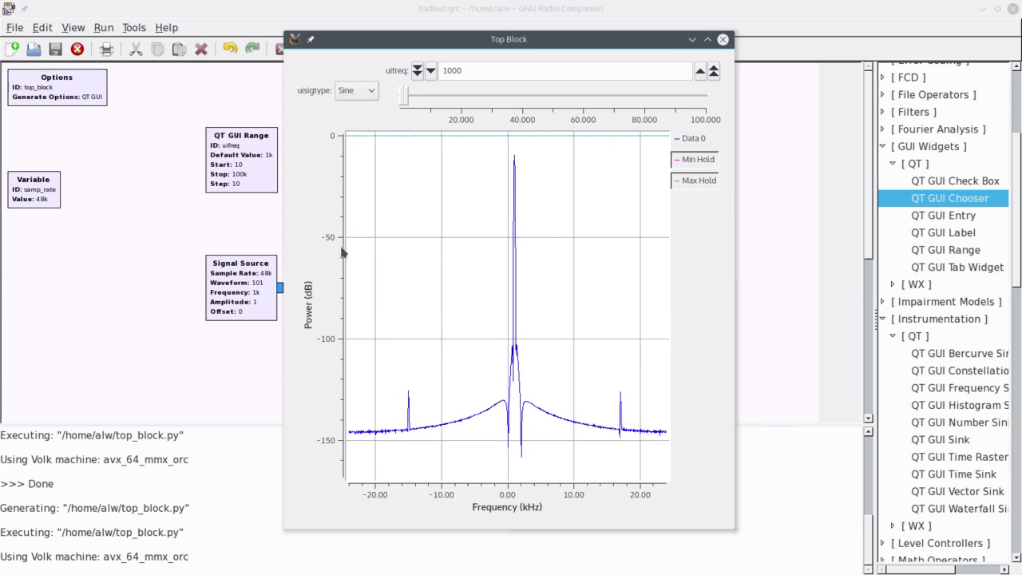
{"action": "left_click", "coordinate": [722, 39]}
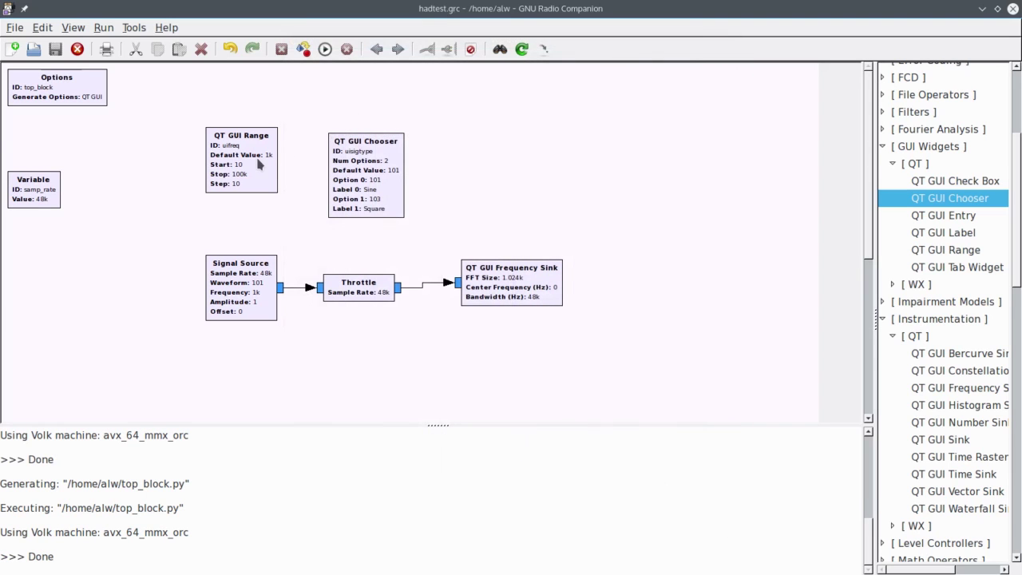
Step: Move the QT GUI Range and Chooser blocks up, and add an Audio Source block above the Signal Source
{"action": "left_click_drag", "start_coordinate": [257, 163], "coordinate": [257, 132]}
{"action": "left_click_drag", "start_coordinate": [378, 173], "coordinate": [408, 120]}
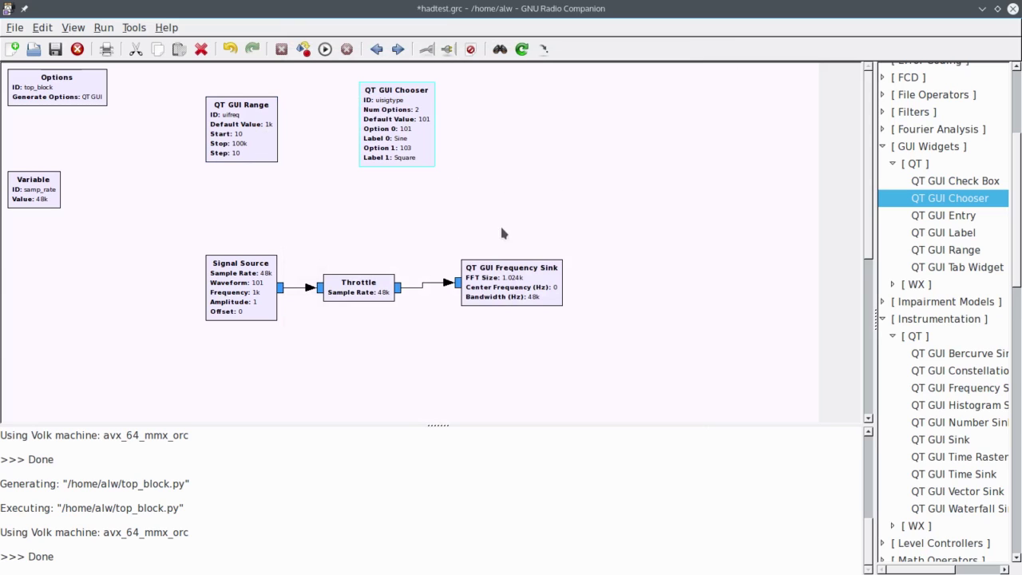
{"action": "scroll", "coordinate": [938, 241], "scroll_direction": "up", "scroll_amount": 5}
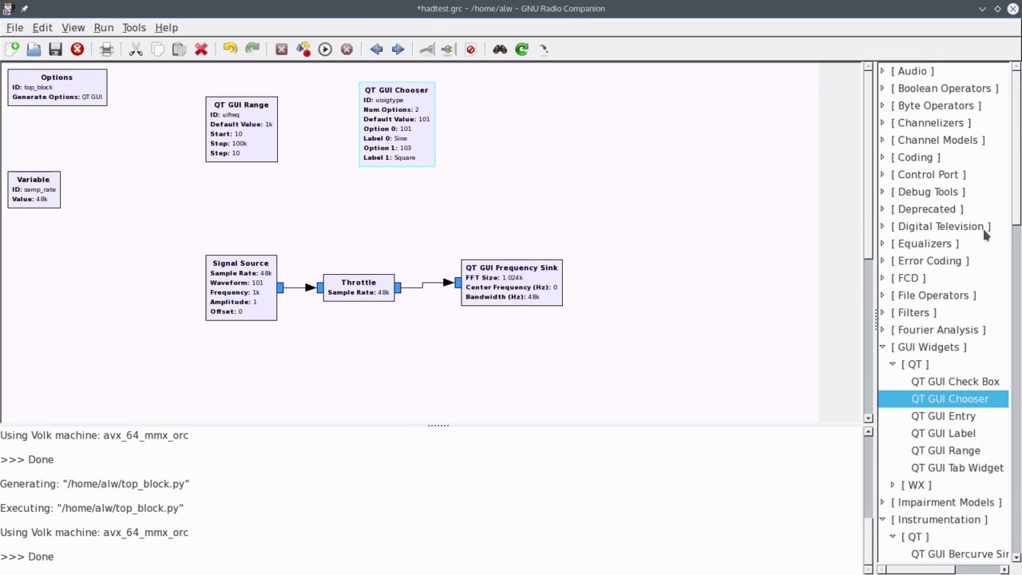
{"action": "left_click", "coordinate": [883, 72]}
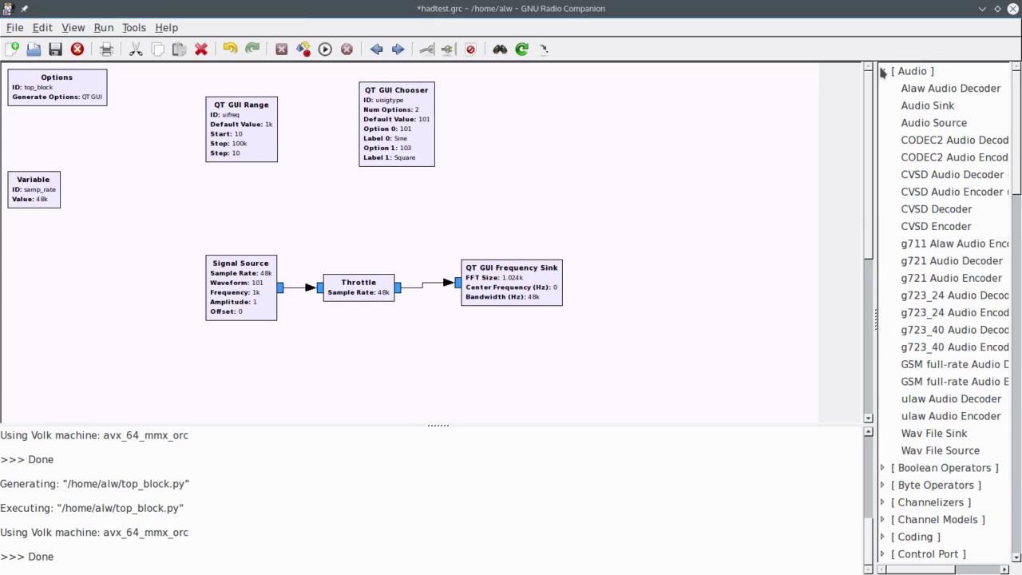
{"action": "mouse_move", "coordinate": [933, 129]}
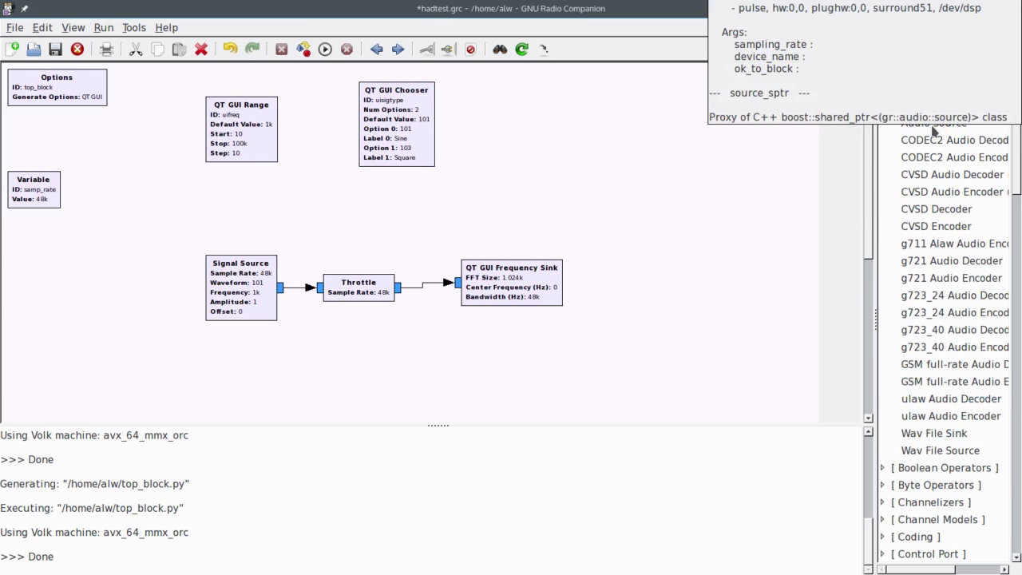
{"action": "left_click_drag", "start_coordinate": [932, 130], "coordinate": [179, 199]}
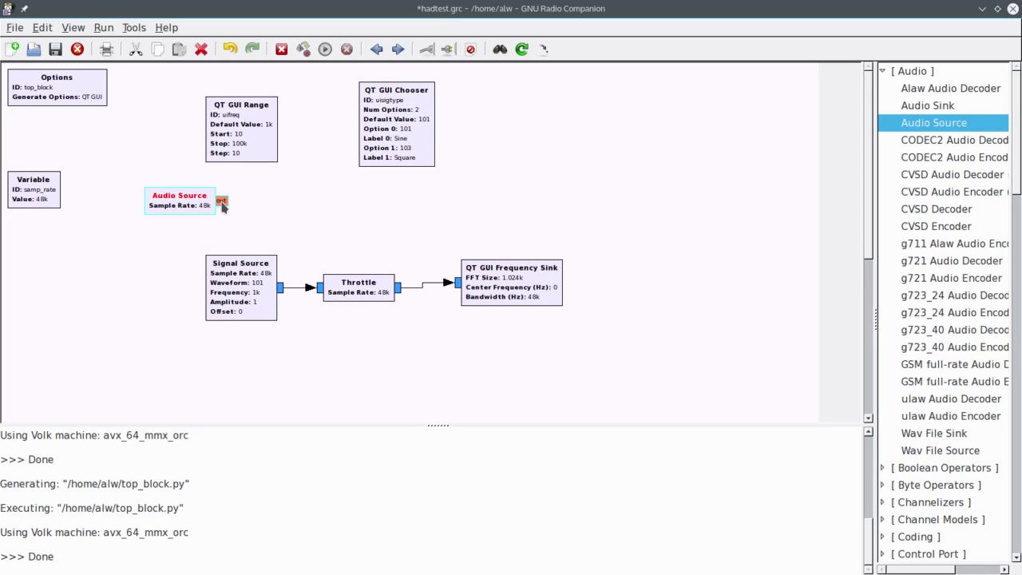
Step: Examine the Audio Source properties and the Signal Source's output type options, leaving both blocks unchanged
{"action": "double_click", "coordinate": [177, 209]}
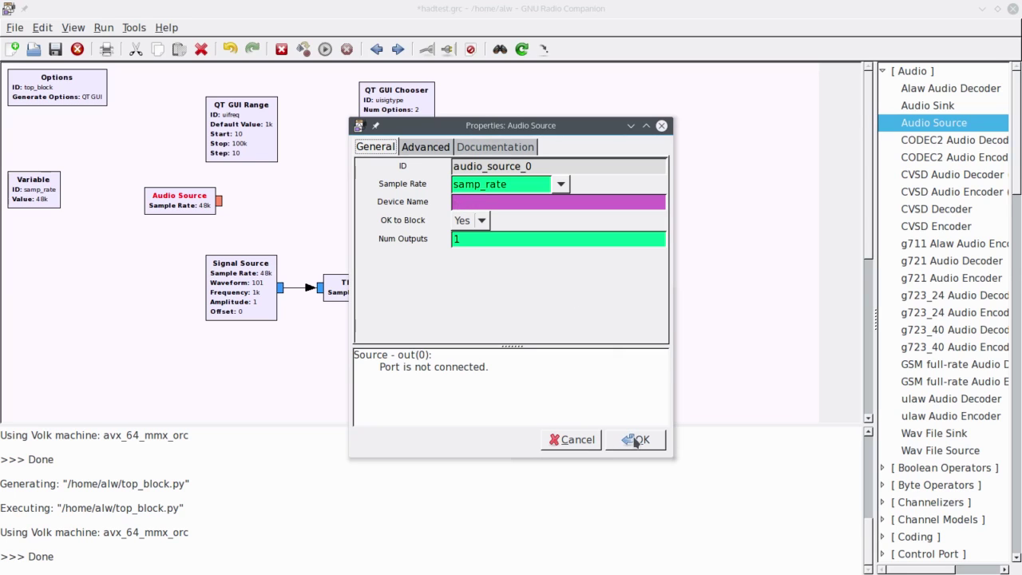
{"action": "left_click", "coordinate": [577, 441]}
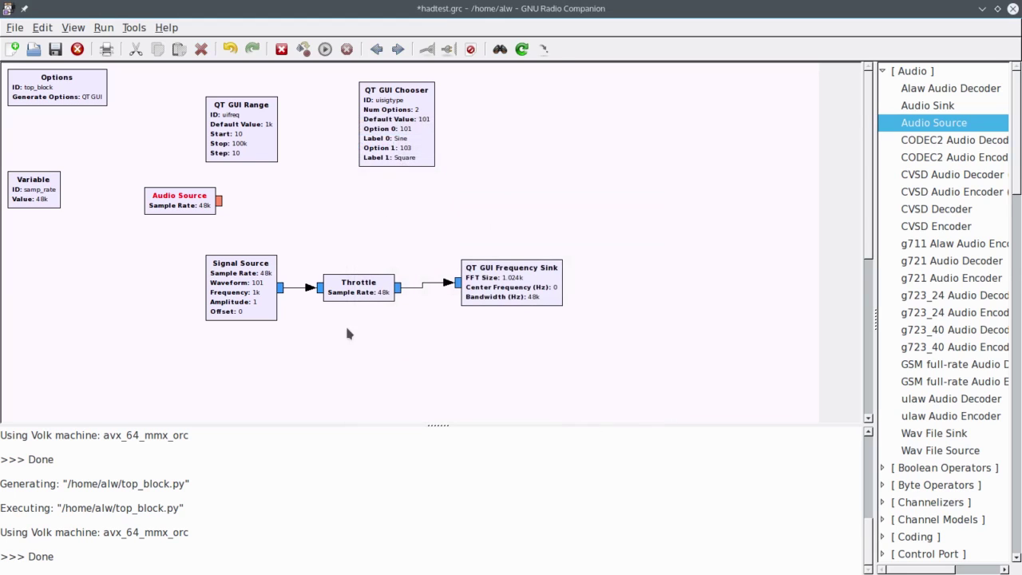
{"action": "double_click", "coordinate": [263, 299]}
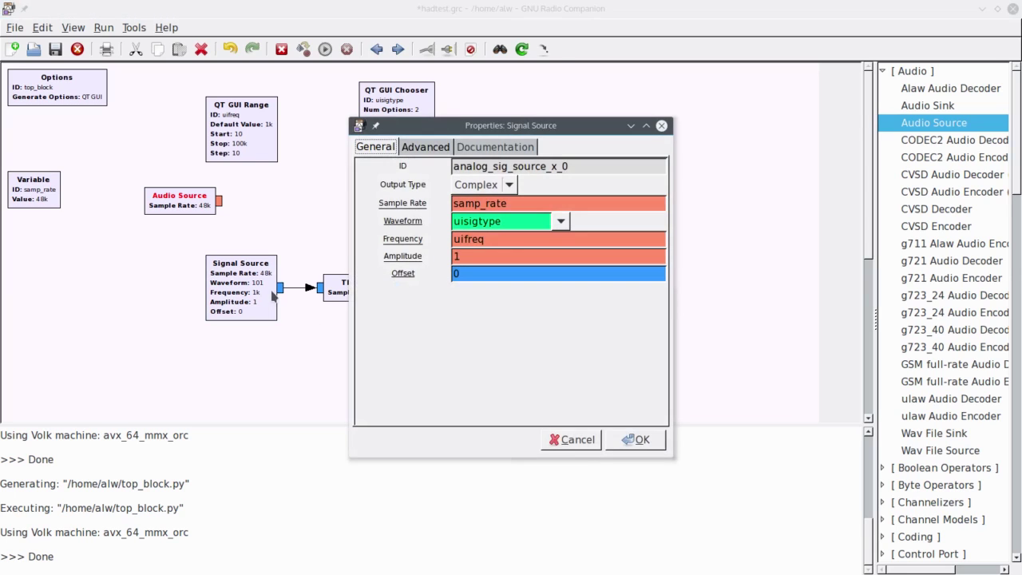
{"action": "left_click", "coordinate": [510, 184]}
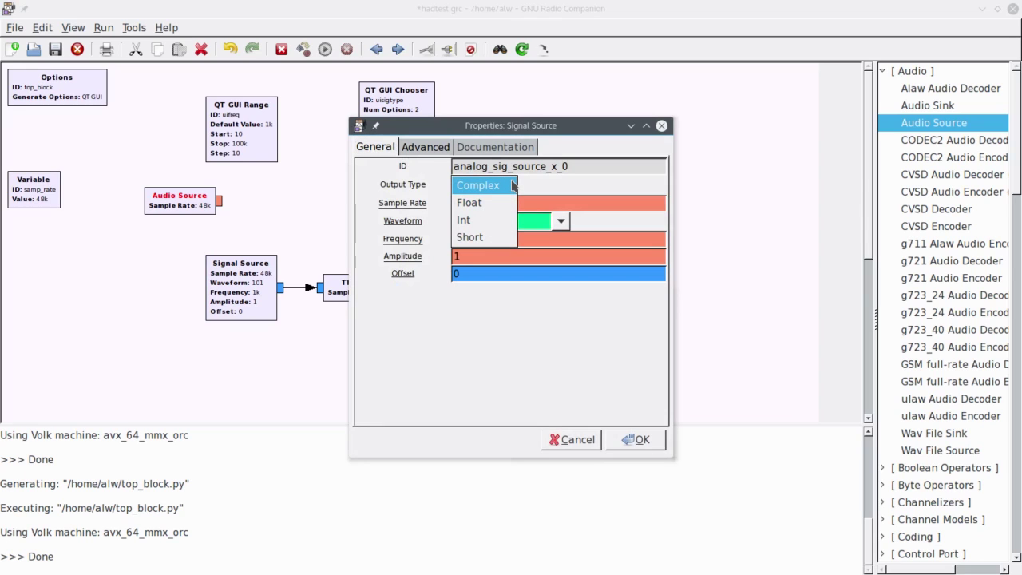
{"action": "left_click", "coordinate": [541, 190]}
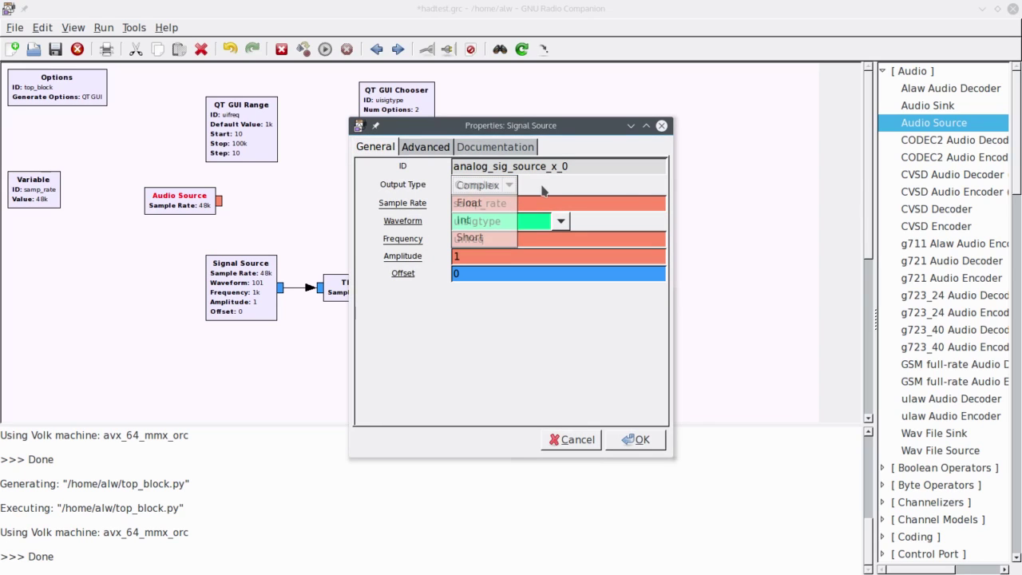
{"action": "left_click", "coordinate": [589, 440]}
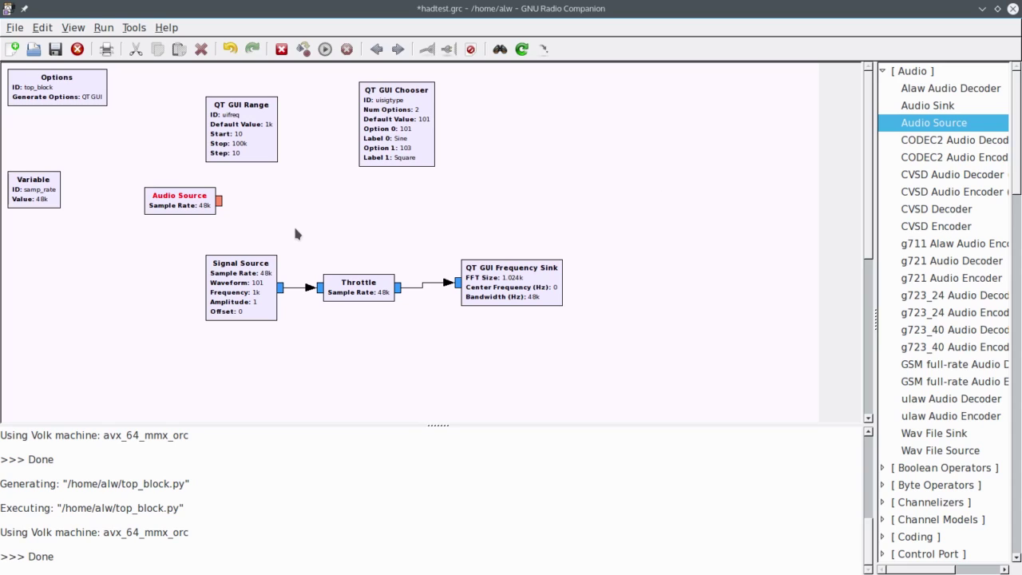
Step: Delete the connection between Throttle and Frequency Sink, and place a Selector block between them with the sink shifted aside
{"action": "left_click", "coordinate": [427, 287]}
{"action": "key", "text": "Delete"}
{"action": "scroll", "coordinate": [953, 328], "scroll_direction": "down", "scroll_amount": 3}
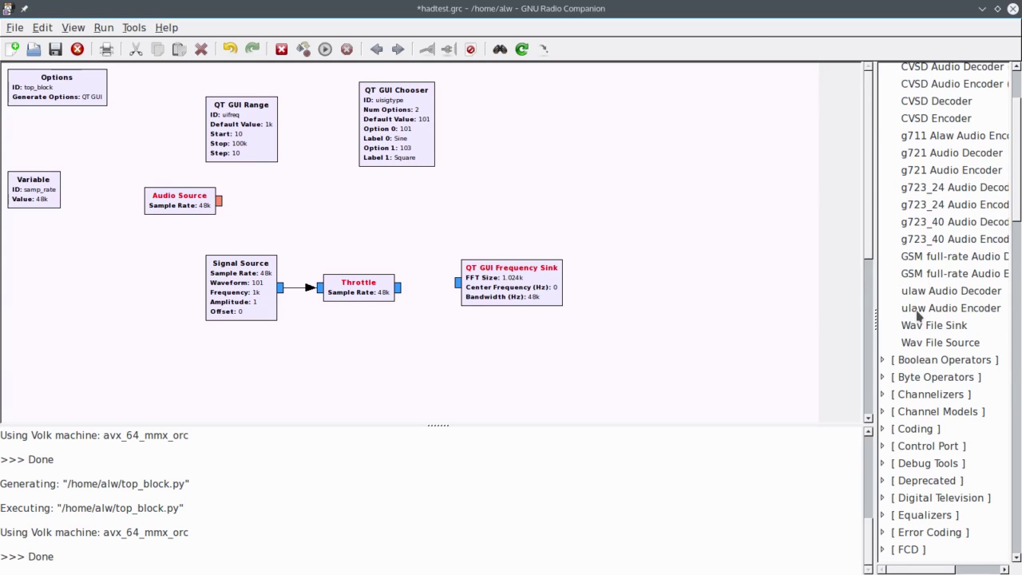
{"action": "scroll", "coordinate": [919, 317], "scroll_direction": "down", "scroll_amount": 8}
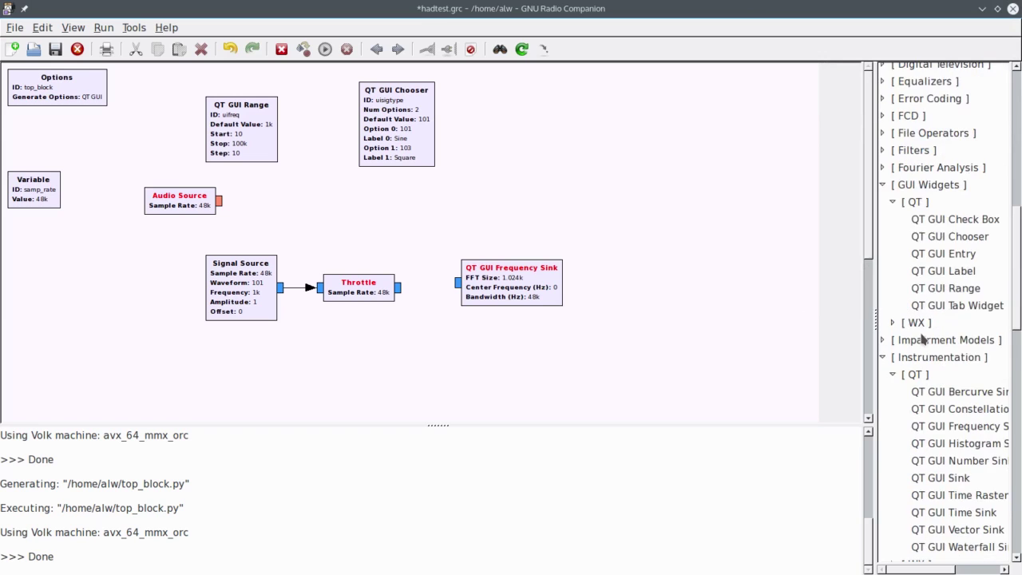
{"action": "scroll", "coordinate": [922, 340], "scroll_direction": "down", "scroll_amount": 8}
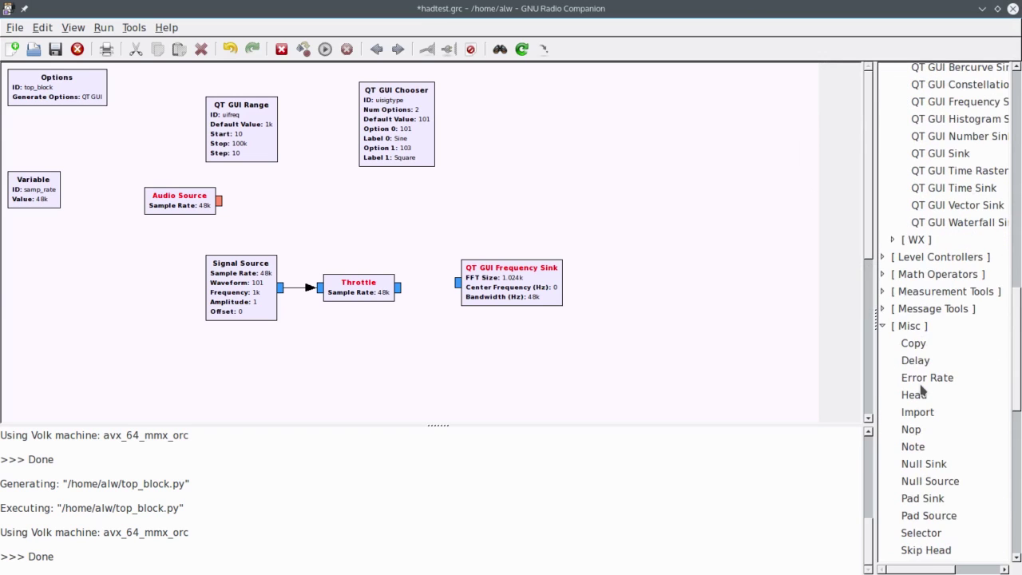
{"action": "left_click_drag", "start_coordinate": [922, 424], "coordinate": [387, 232]}
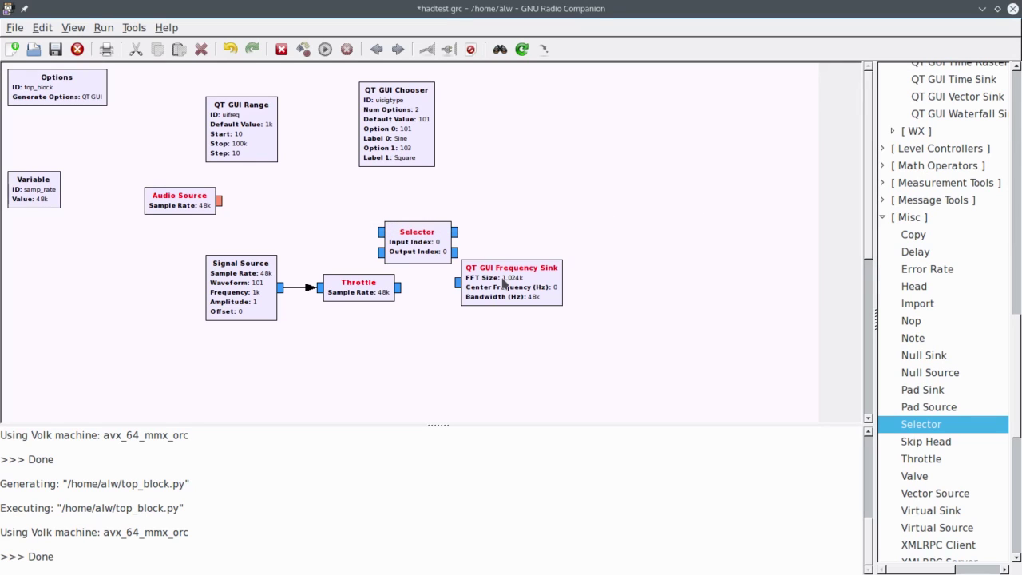
{"action": "left_click_drag", "start_coordinate": [504, 281], "coordinate": [597, 281]}
{"action": "left_click_drag", "start_coordinate": [427, 240], "coordinate": [484, 274]}
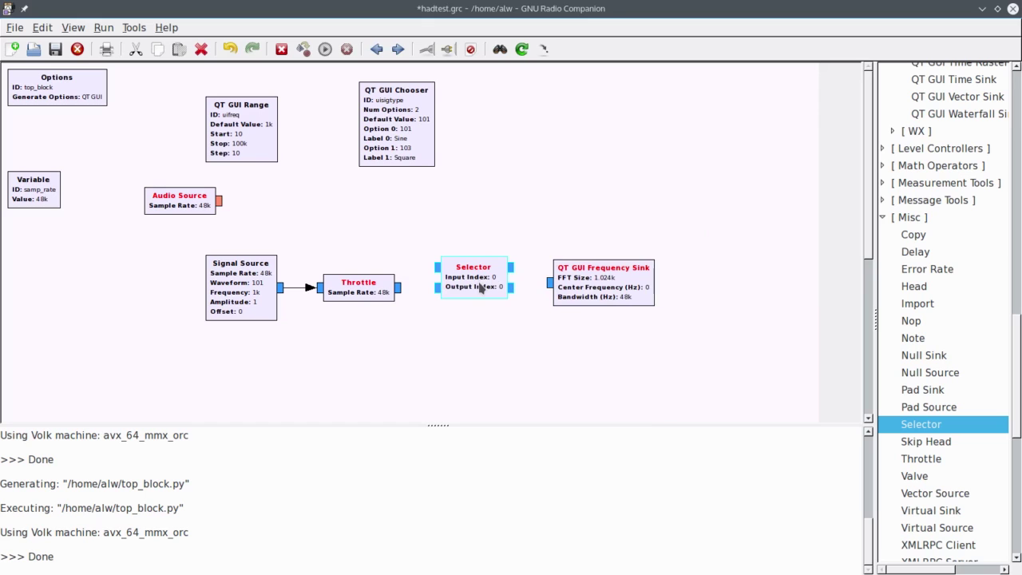
Step: Set the Selector's number of outputs to 1 and apply the change
{"action": "double_click", "coordinate": [480, 286]}
{"action": "double_click", "coordinate": [471, 221]}
{"action": "type", "text": "1"}
{"action": "key", "text": "Tab"}
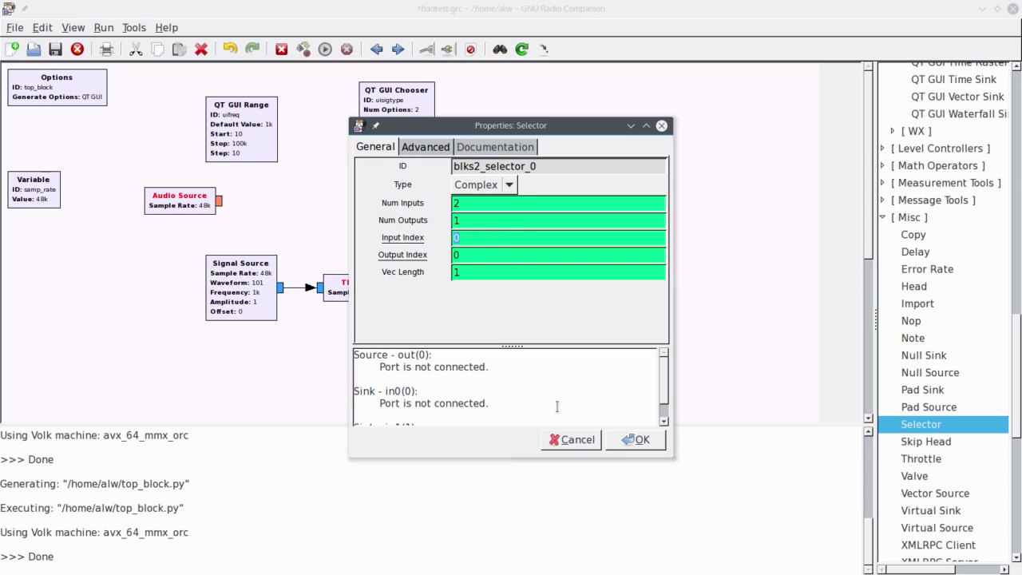
{"action": "left_click", "coordinate": [639, 440]}
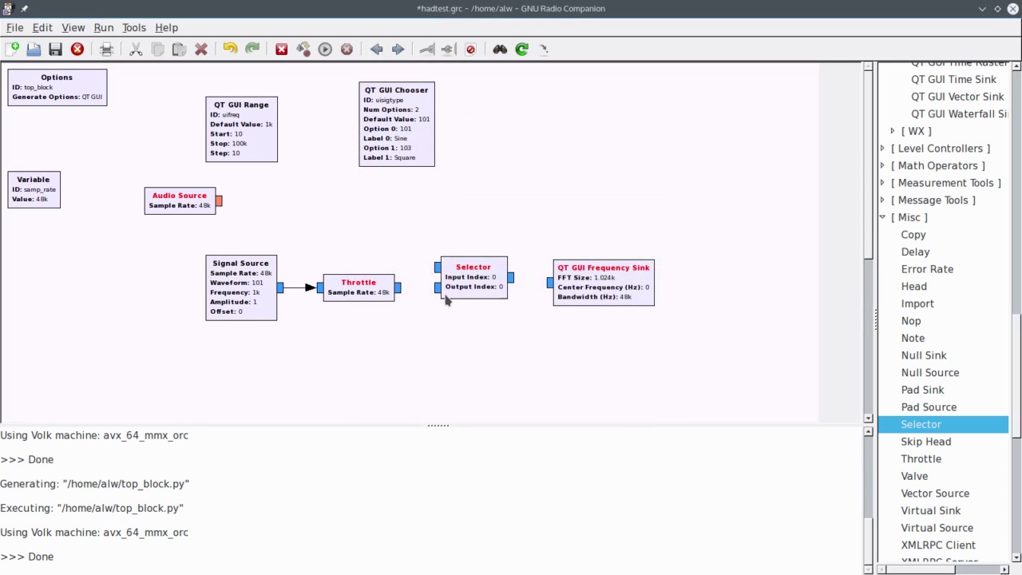
Step: Connect the Throttle output to the Selector's second input, and the Selector output to the QT GUI Frequency Sink
{"action": "left_click", "coordinate": [397, 287]}
{"action": "left_click", "coordinate": [437, 287]}
{"action": "left_click", "coordinate": [513, 278]}
{"action": "left_click", "coordinate": [549, 282]}
{"action": "left_click", "coordinate": [542, 319]}
Step: Add a Float To Complex block beside the Audio Source and connect the Audio Source output to its first input
{"action": "scroll", "coordinate": [934, 421], "scroll_direction": "down", "scroll_amount": 8}
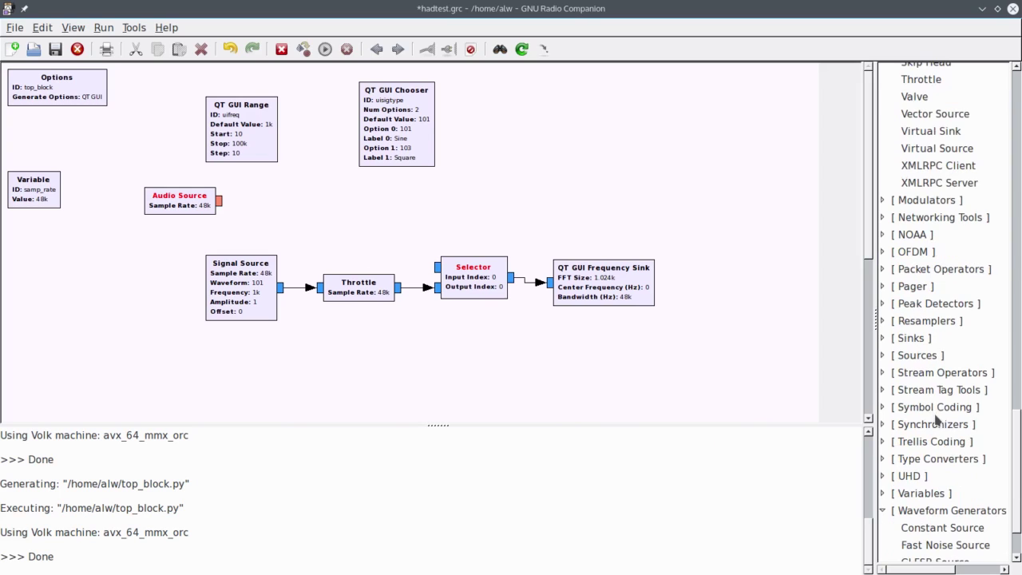
{"action": "left_click", "coordinate": [882, 462]}
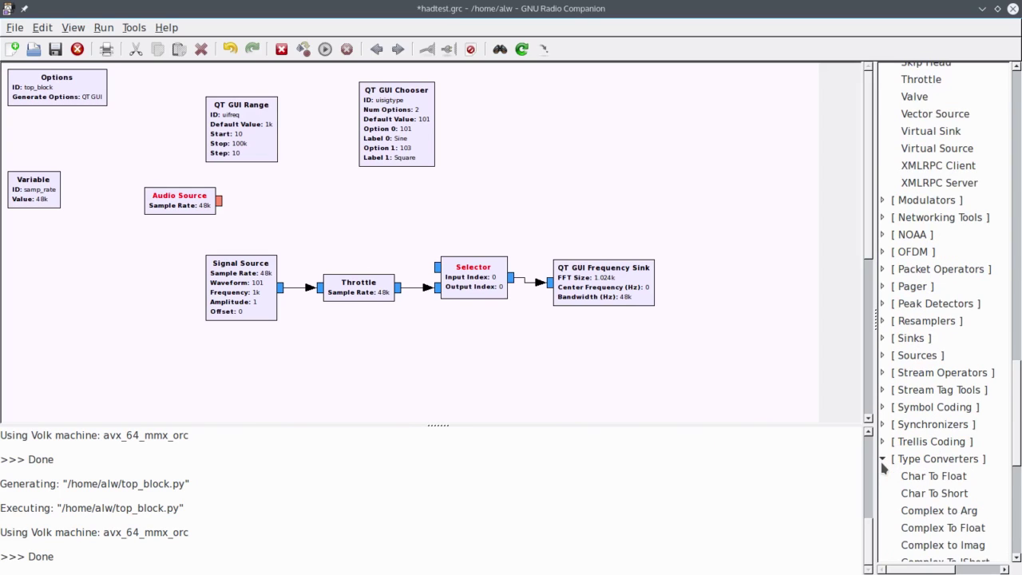
{"action": "scroll", "coordinate": [905, 454], "scroll_direction": "down", "scroll_amount": 3}
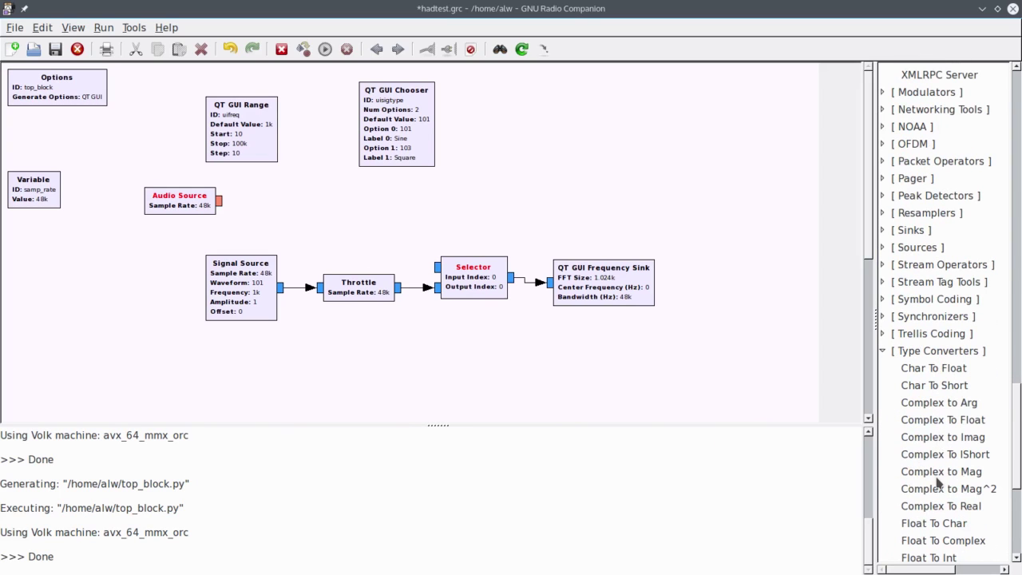
{"action": "scroll", "coordinate": [938, 480], "scroll_direction": "down", "scroll_amount": 2}
{"action": "left_click_drag", "start_coordinate": [931, 488], "coordinate": [288, 197]}
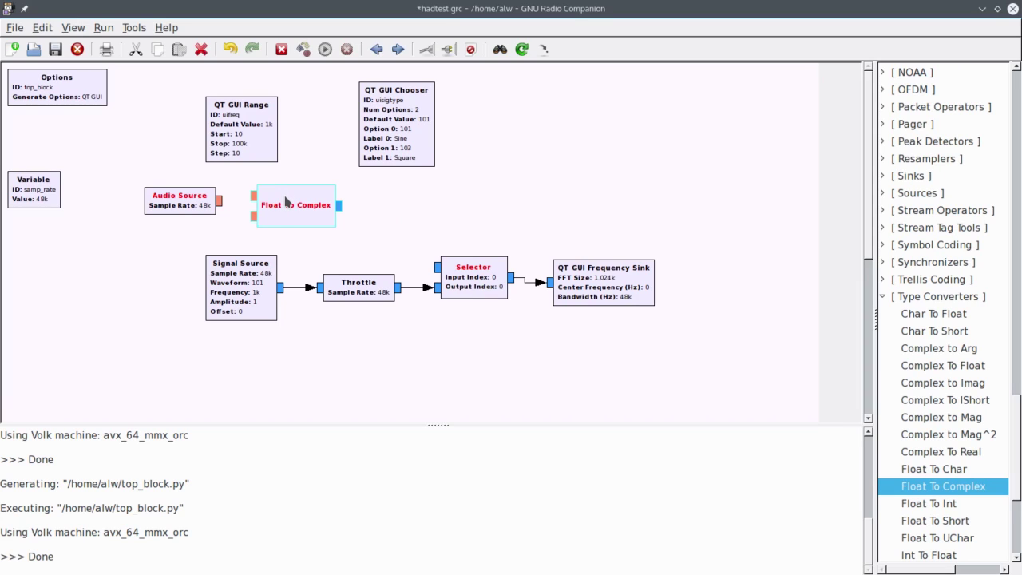
{"action": "left_click", "coordinate": [219, 200]}
{"action": "left_click", "coordinate": [253, 195]}
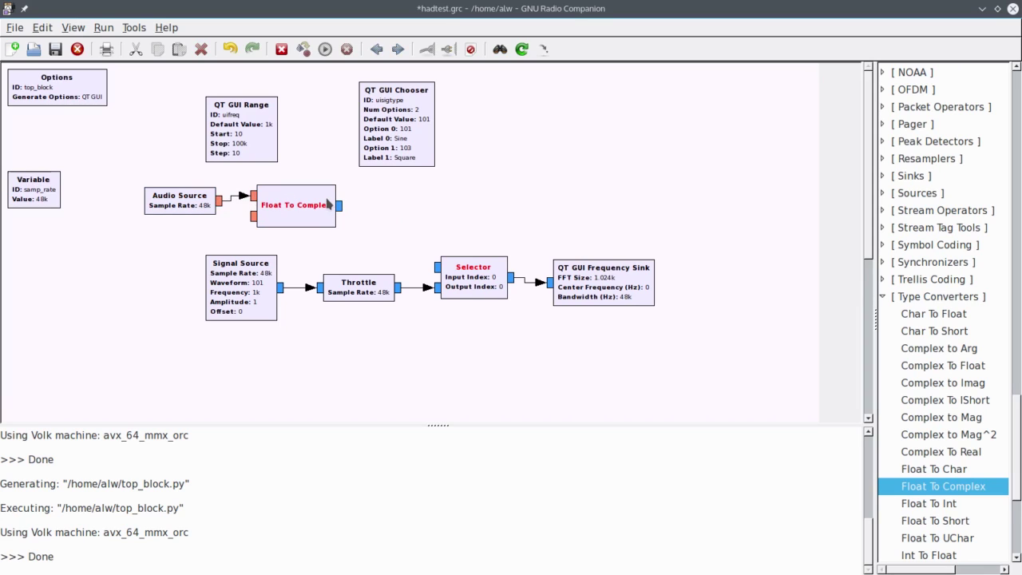
Step: Connect the Float To Complex output to the Selector's first input
{"action": "left_click", "coordinate": [343, 207]}
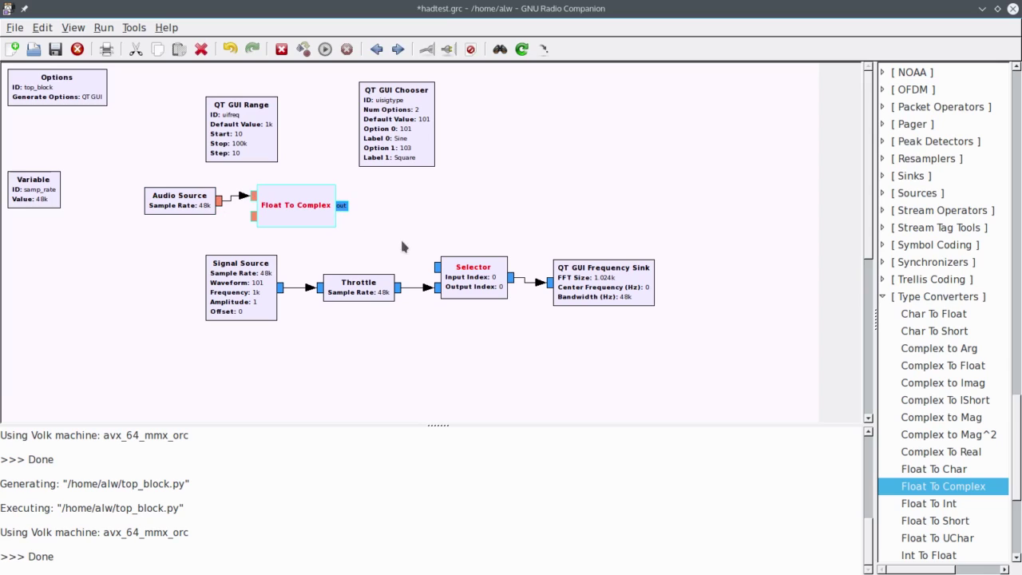
{"action": "left_click", "coordinate": [434, 268]}
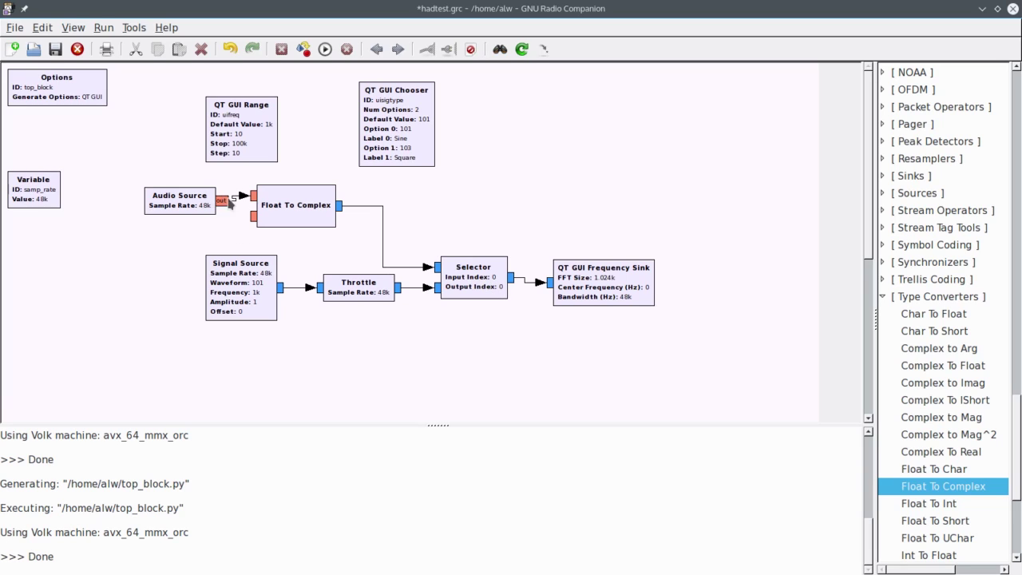
Step: Add a second QT GUI Chooser block to the flowgraph beside the existing uisigtype chooser
{"action": "scroll", "coordinate": [966, 269], "scroll_direction": "up", "scroll_amount": 6}
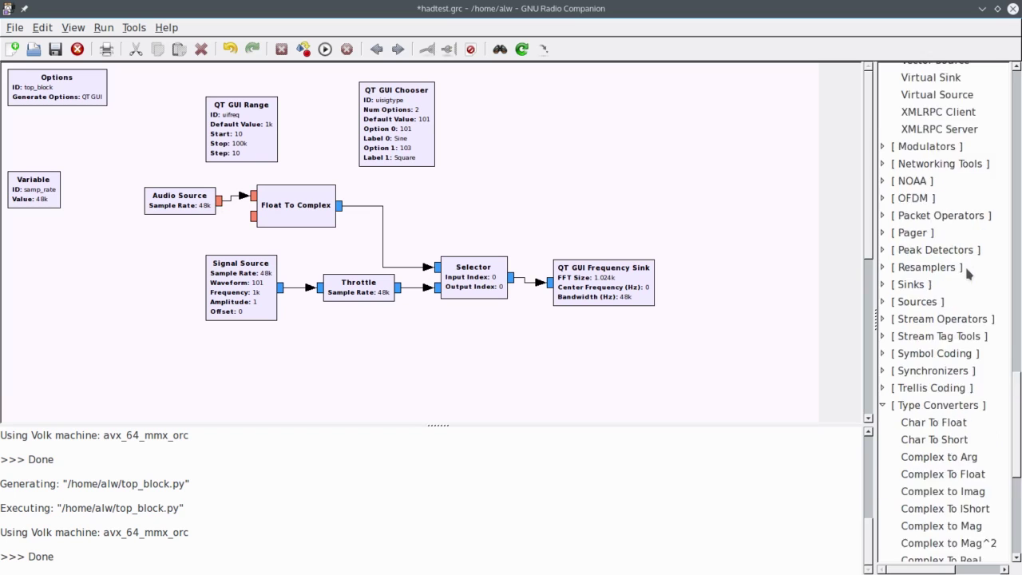
{"action": "scroll", "coordinate": [966, 273], "scroll_direction": "up", "scroll_amount": 8}
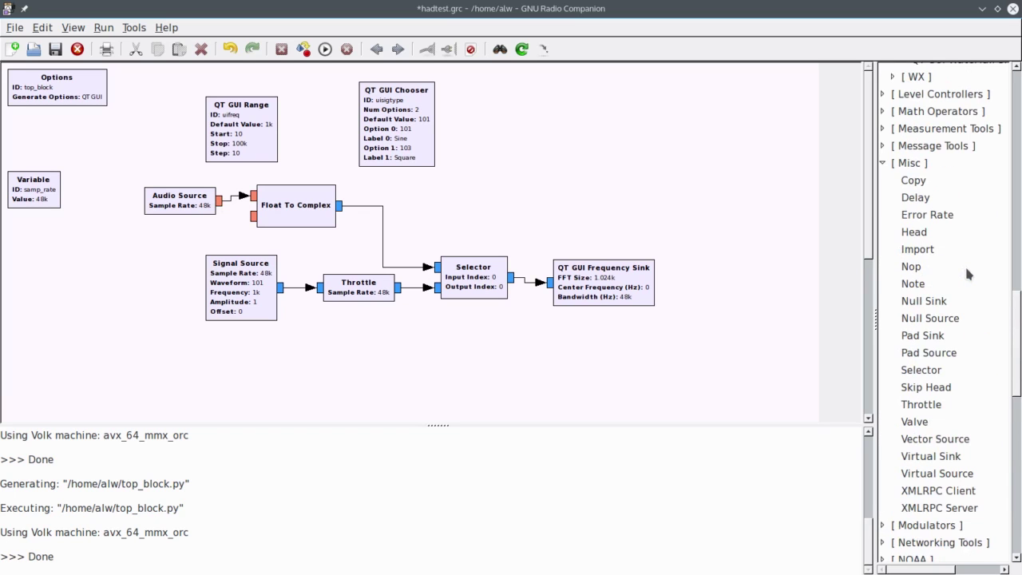
{"action": "scroll", "coordinate": [967, 274], "scroll_direction": "up", "scroll_amount": 3}
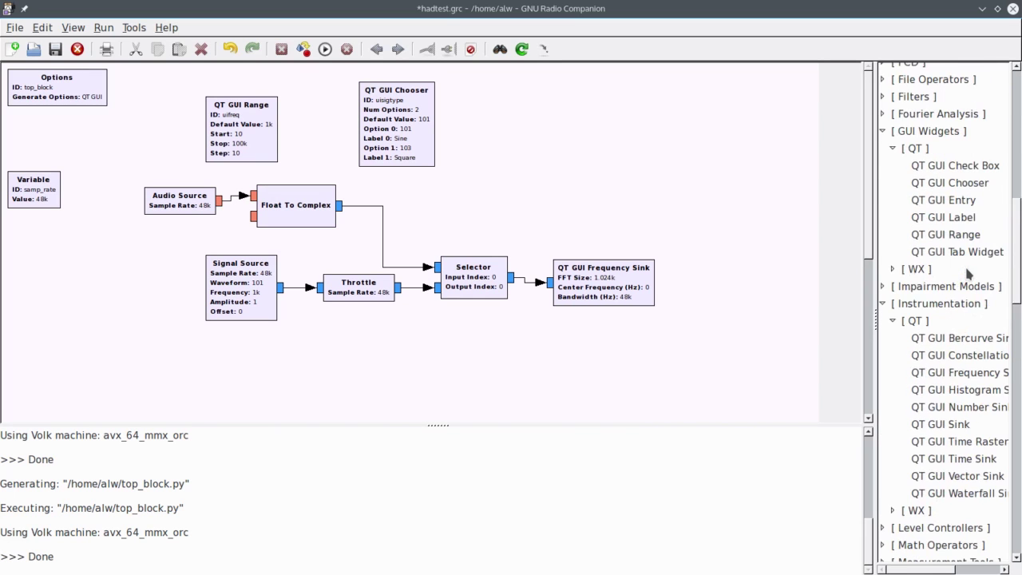
{"action": "mouse_move", "coordinate": [950, 187]}
{"action": "left_click_drag", "start_coordinate": [948, 186], "coordinate": [495, 110]}
Step: Give the new QT GUI Chooser the ID uiselect and the label Select Source
{"action": "double_click", "coordinate": [538, 128]}
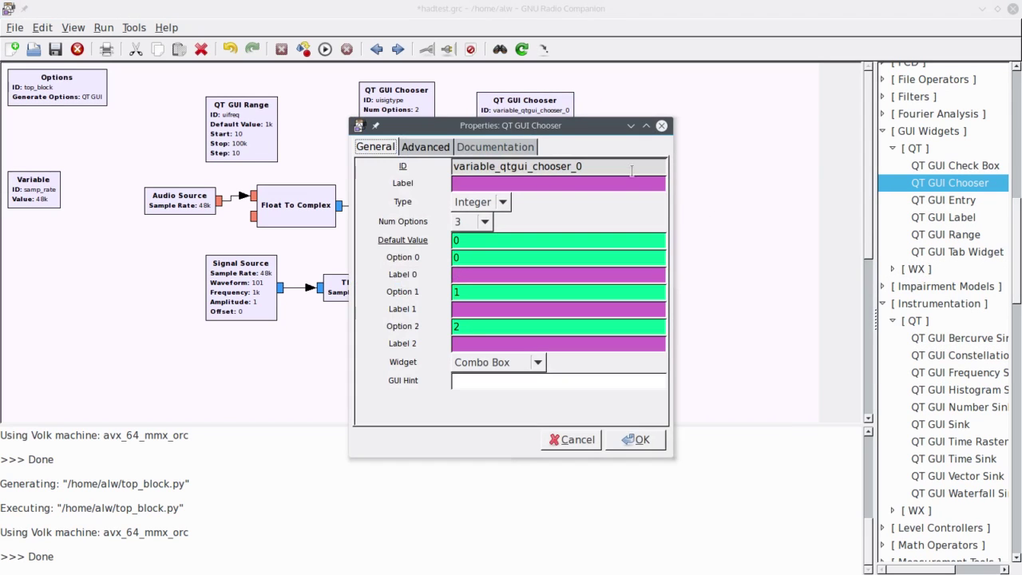
{"action": "left_click", "coordinate": [607, 167]}
{"action": "double_click", "coordinate": [455, 167]}
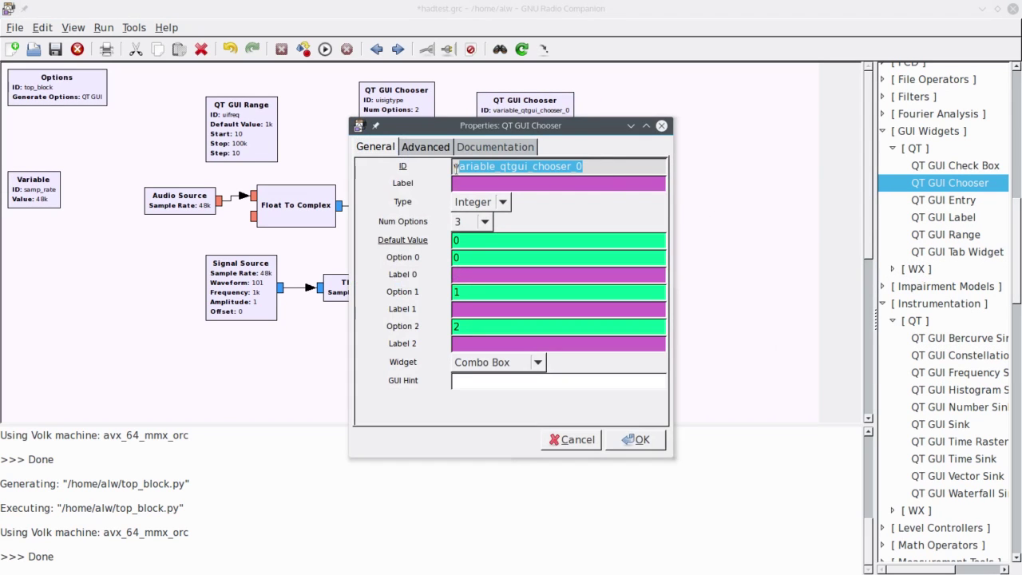
{"action": "type", "text": "uiselef"}
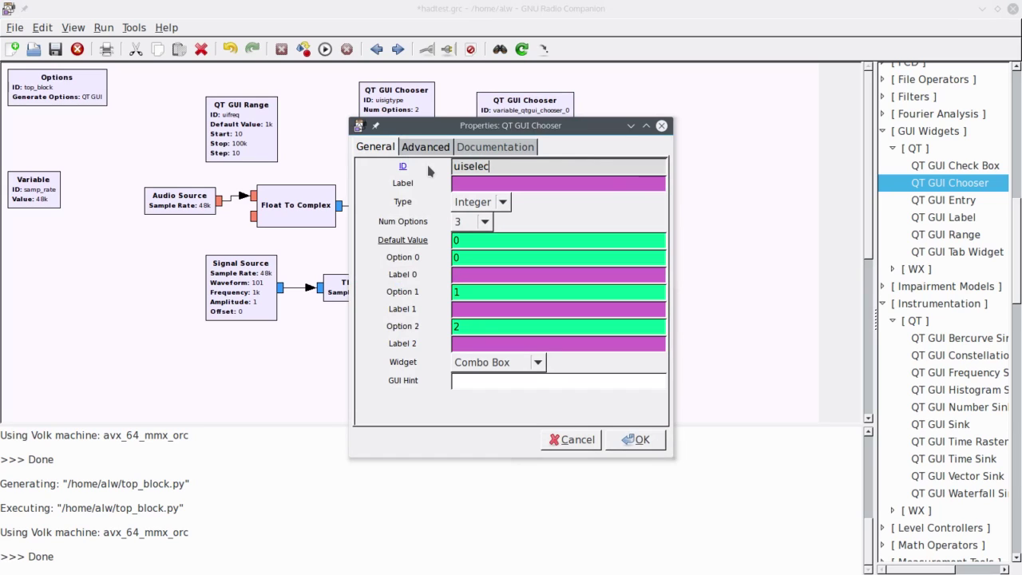
{"action": "type", "text": "Select Source"}
Step: Give the uiselect chooser 2 options labelled Soundcard and Test Signal, set its GUI hint to 0,3, and apply the properties
{"action": "left_click", "coordinate": [483, 224]}
{"action": "left_click", "coordinate": [477, 206]}
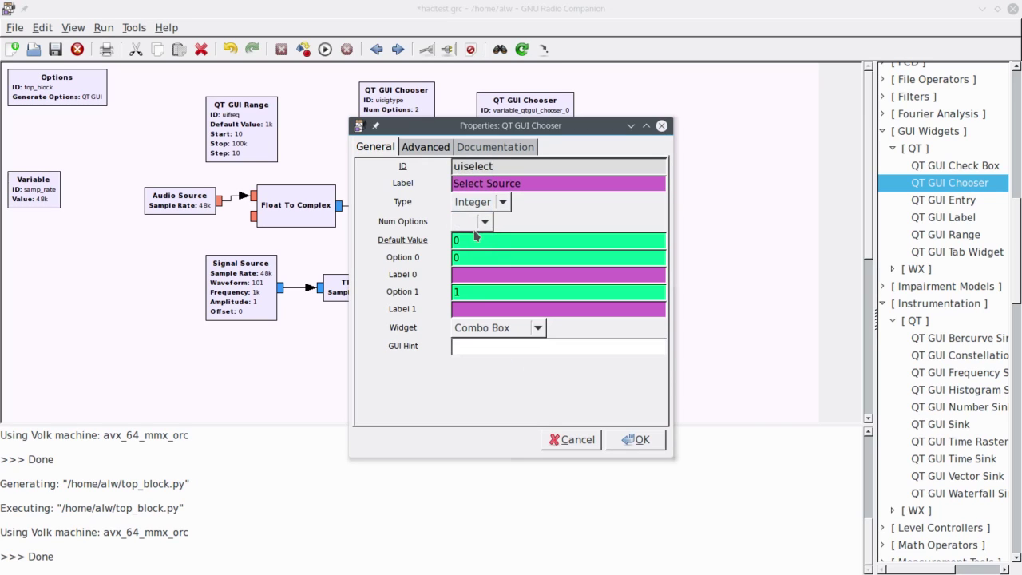
{"action": "left_click", "coordinate": [468, 274]}
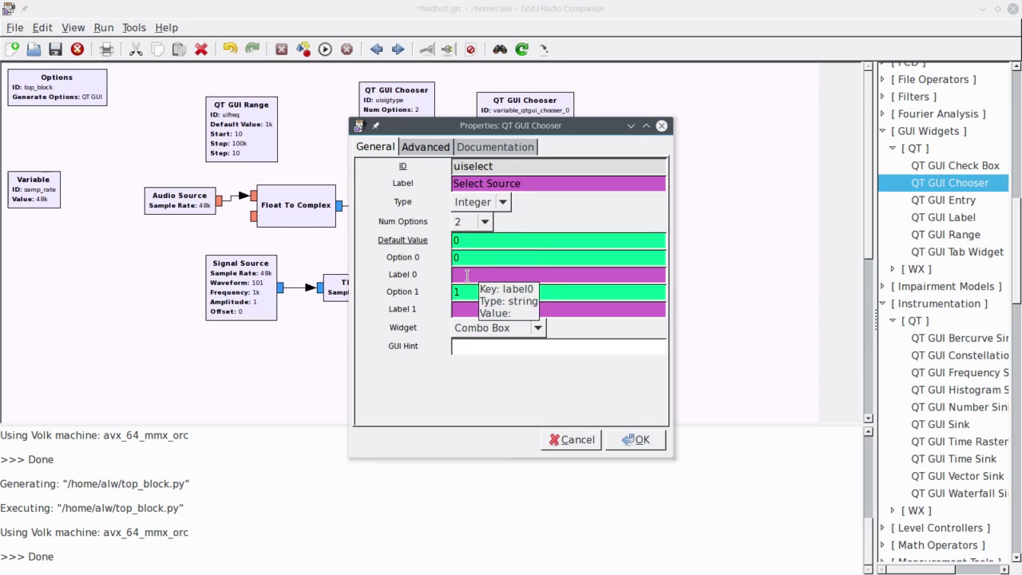
{"action": "type", "text": "Soundcard"}
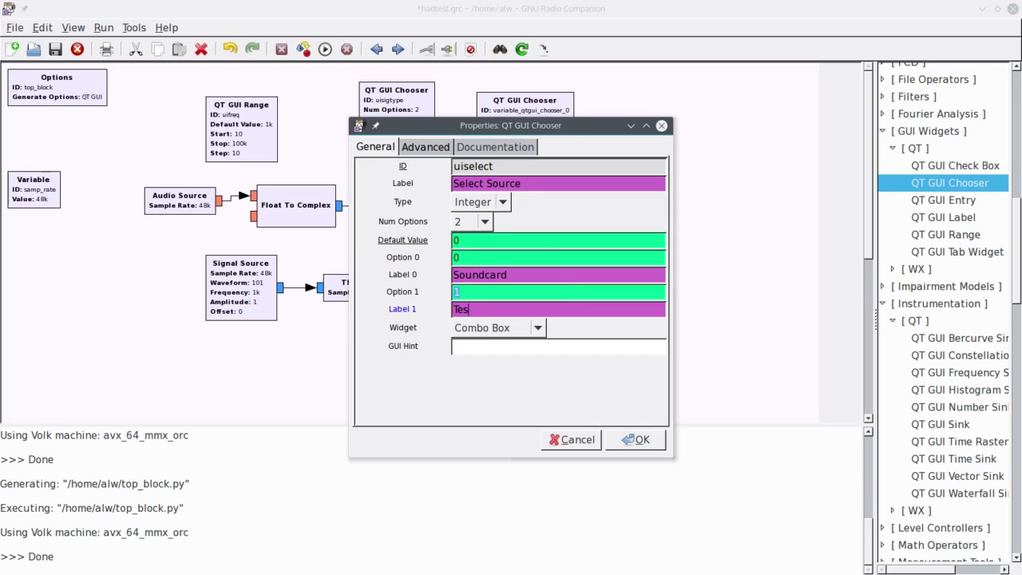
{"action": "key", "text": "Tab"}
{"action": "key", "text": "Tab"}
{"action": "type", "text": "0,3"}
{"action": "left_click", "coordinate": [630, 440]}
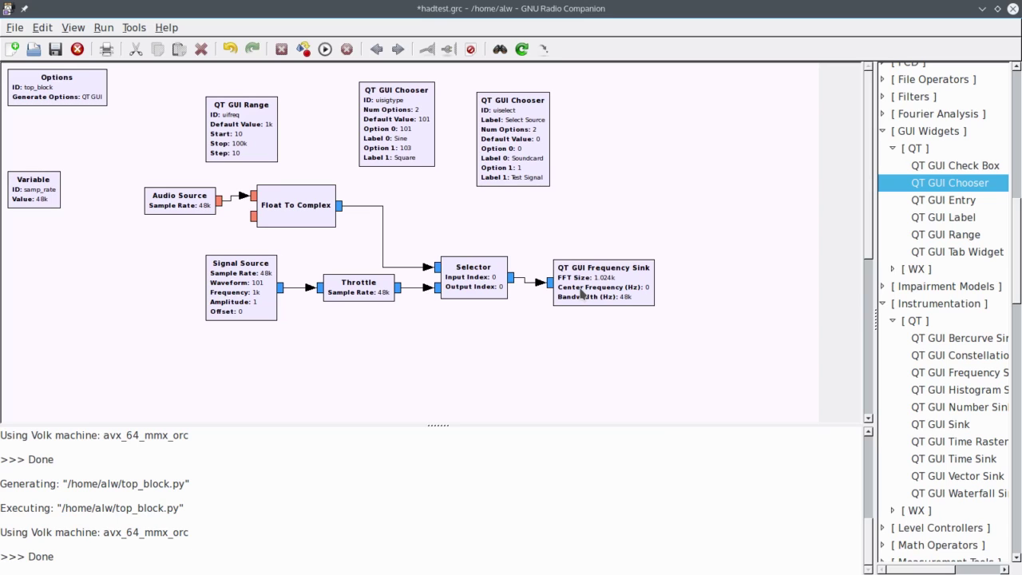
Step: Set the QT GUI Frequency Sink's GUI hint to 1,0,1,3
{"action": "double_click", "coordinate": [581, 295]}
{"action": "left_click", "coordinate": [511, 421]}
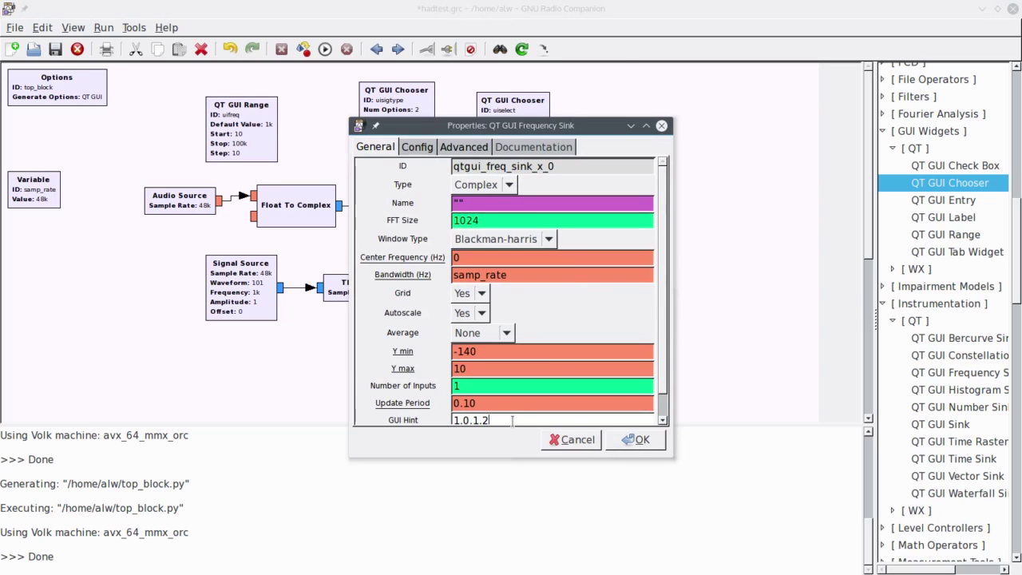
{"action": "left_click", "coordinate": [623, 440]}
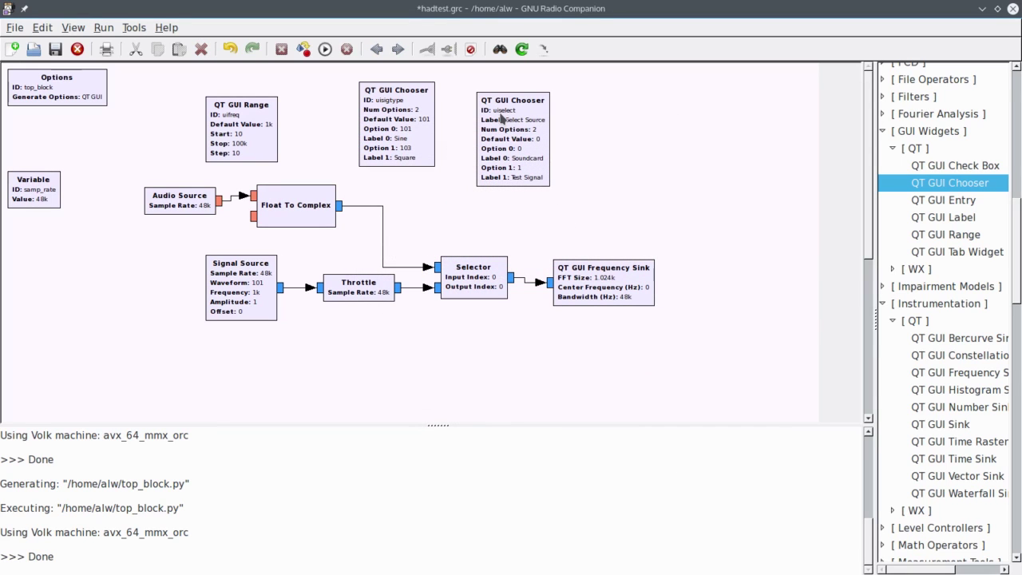
Step: Set the Selector's input index to uiselect and save the flowgraph
{"action": "double_click", "coordinate": [479, 287]}
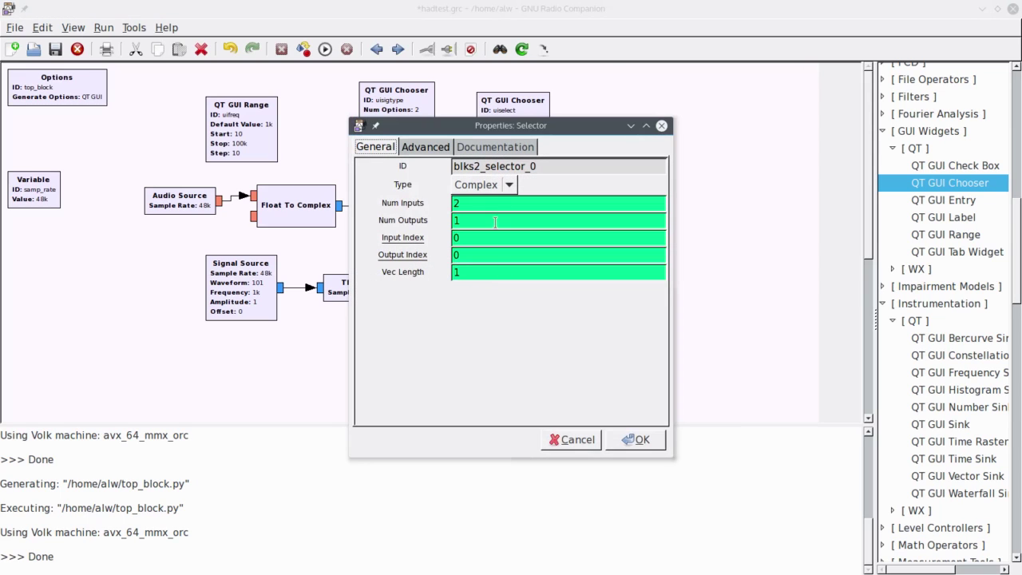
{"action": "left_click", "coordinate": [459, 237]}
{"action": "type", "text": "uiselect"}
{"action": "left_click", "coordinate": [631, 439]}
{"action": "left_click", "coordinate": [55, 49]}
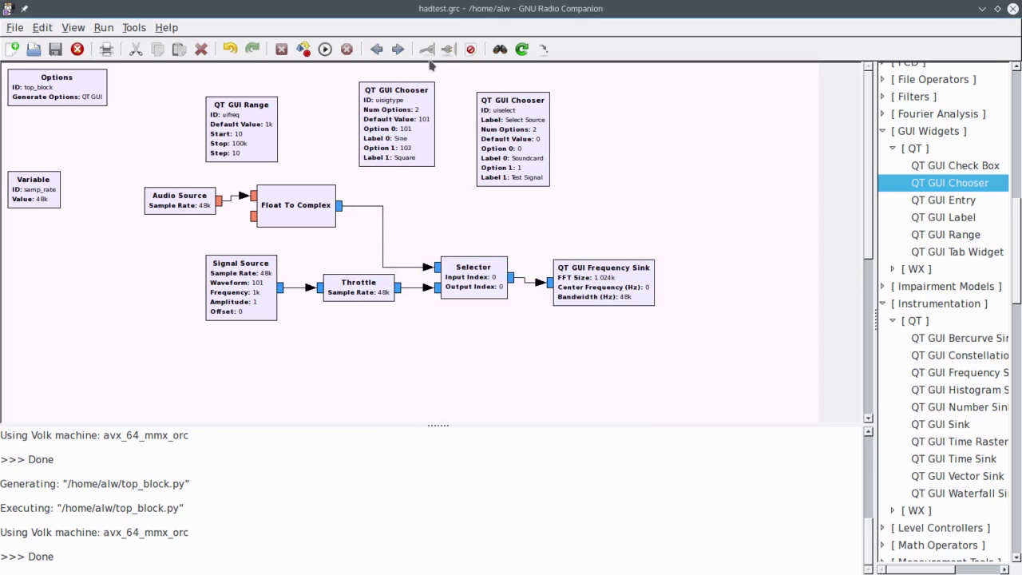
Step: Run the flowgraph and switch the Select Source option from Soundcard to Test Signal
{"action": "left_click", "coordinate": [325, 49]}
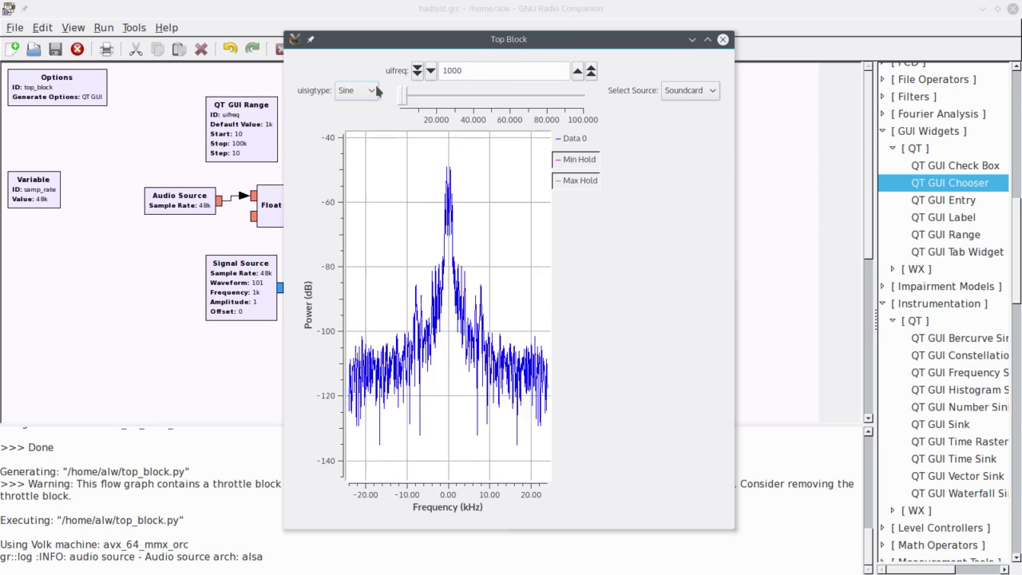
{"action": "left_click", "coordinate": [685, 91]}
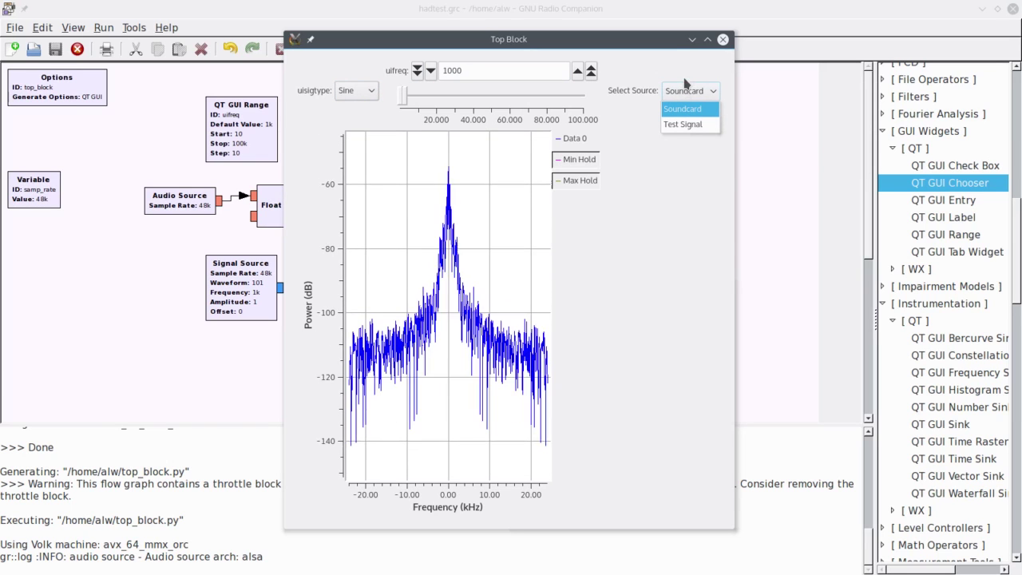
{"action": "left_click", "coordinate": [684, 85]}
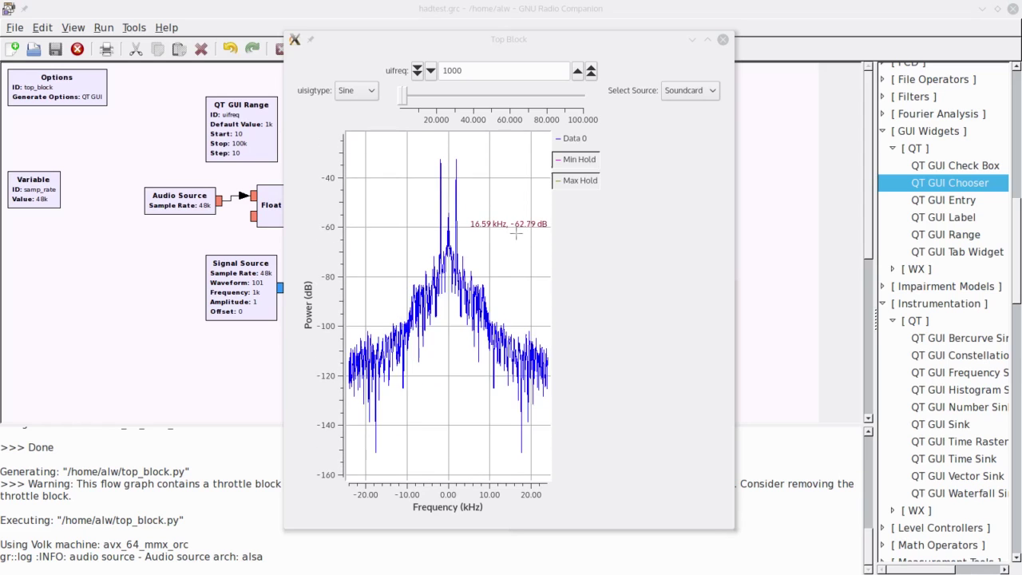
{"action": "left_click", "coordinate": [683, 91]}
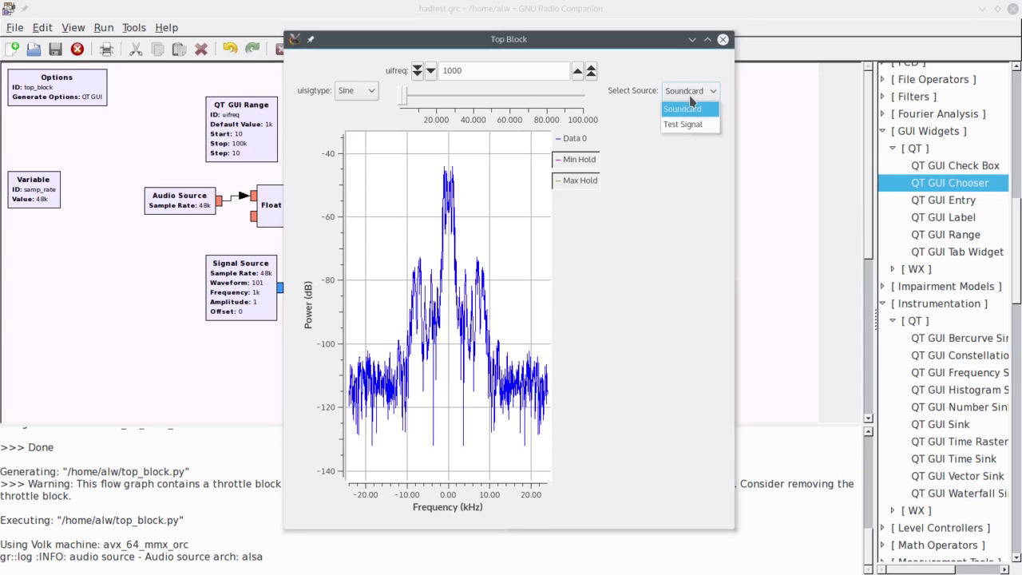
{"action": "left_click", "coordinate": [687, 124]}
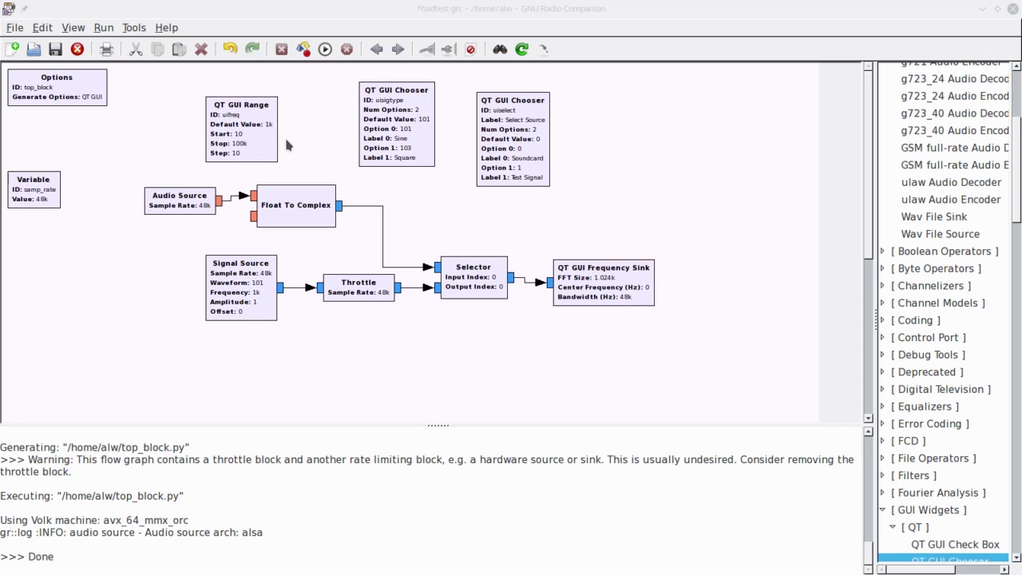
Step: Check the GUI hints of the uifreq range and the uisigtype chooser, leaving their properties unchanged
{"action": "double_click", "coordinate": [267, 148]}
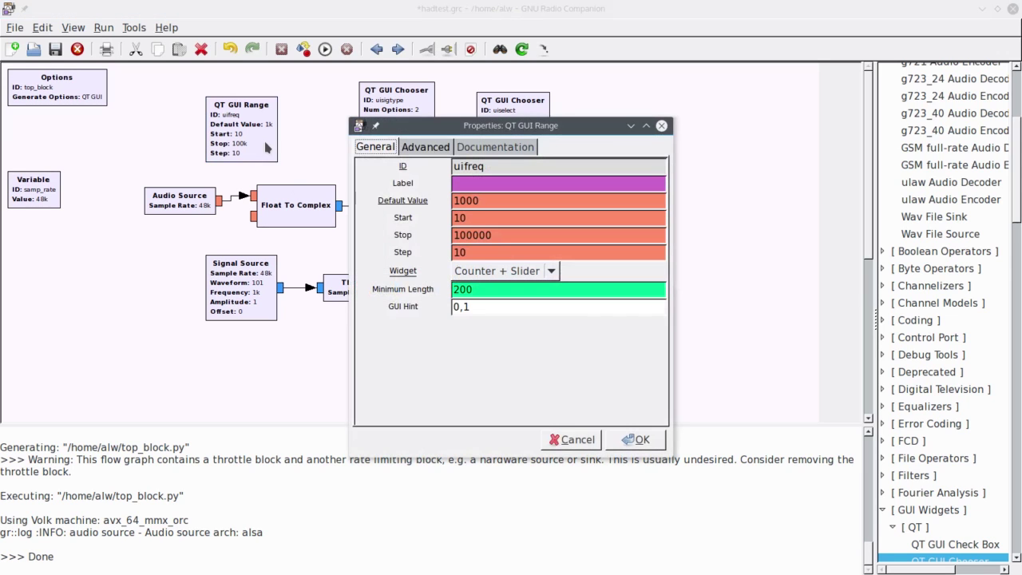
{"action": "left_click", "coordinate": [568, 439]}
{"action": "double_click", "coordinate": [428, 123]}
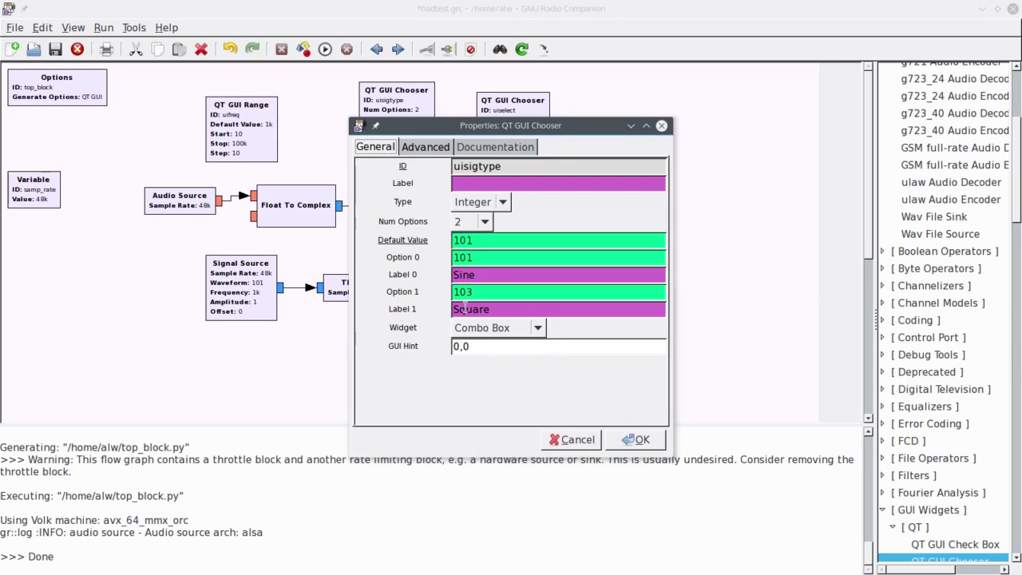
{"action": "left_click", "coordinate": [565, 440]}
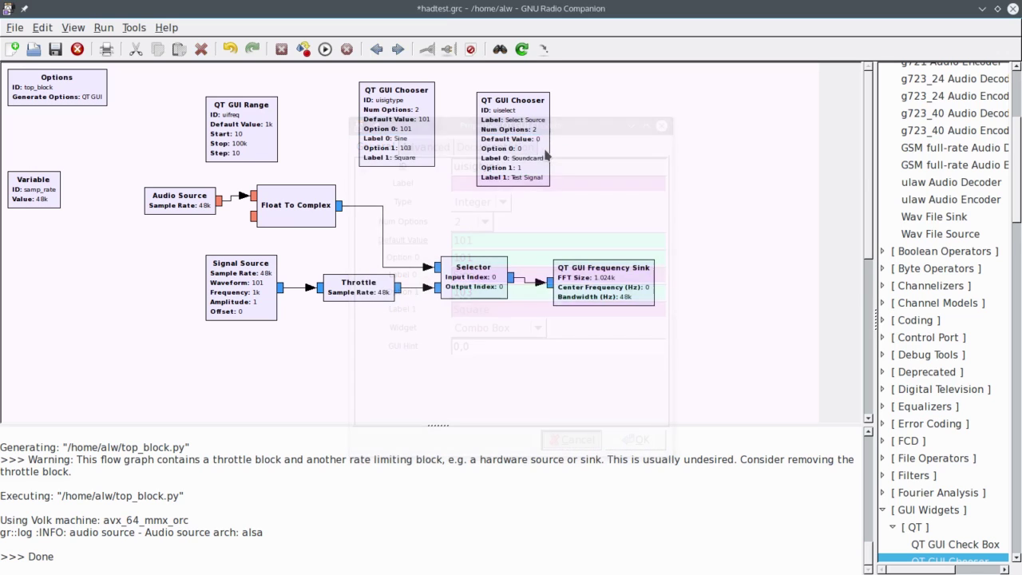
Step: Set the uiselect chooser's GUI hint to 0,2 and check the GUI hint of the Frequency Sink
{"action": "double_click", "coordinate": [546, 155]}
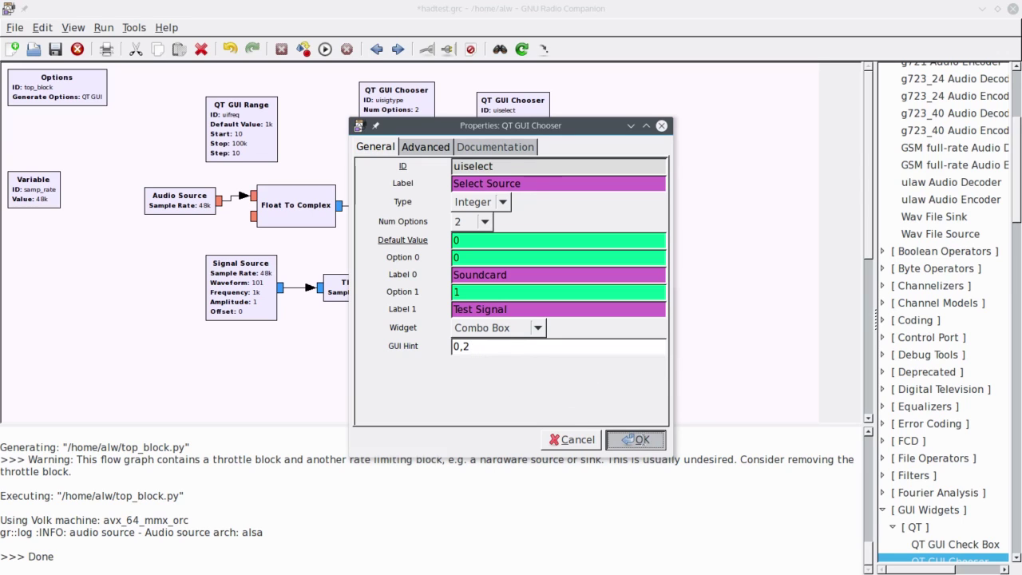
{"action": "left_click", "coordinate": [642, 439]}
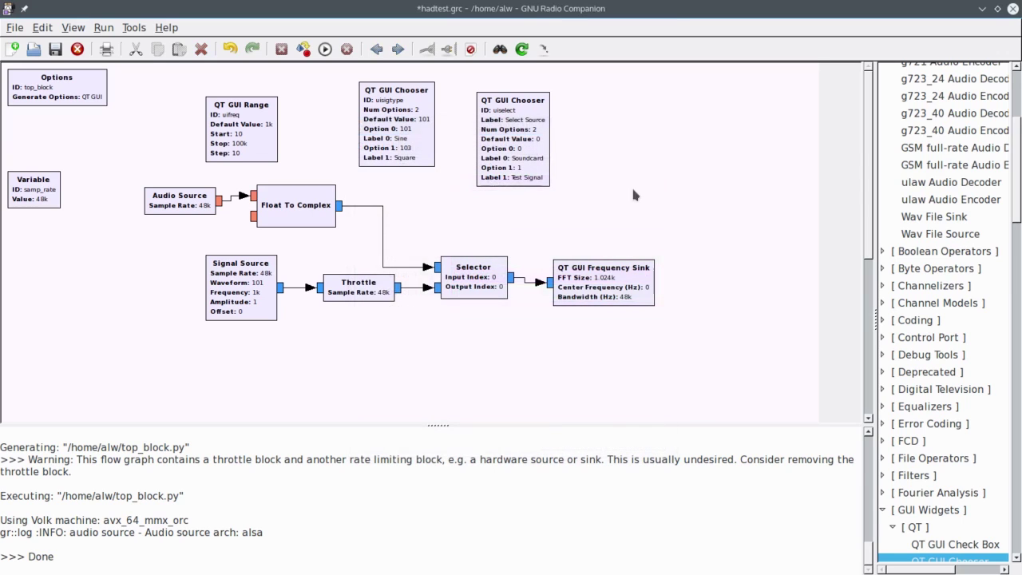
{"action": "double_click", "coordinate": [631, 280]}
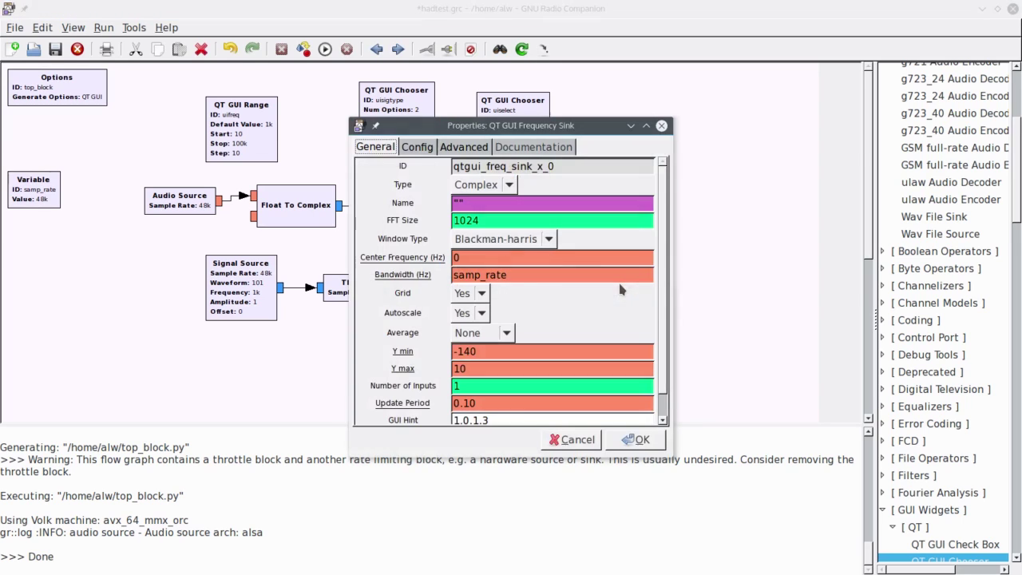
{"action": "left_click", "coordinate": [630, 440]}
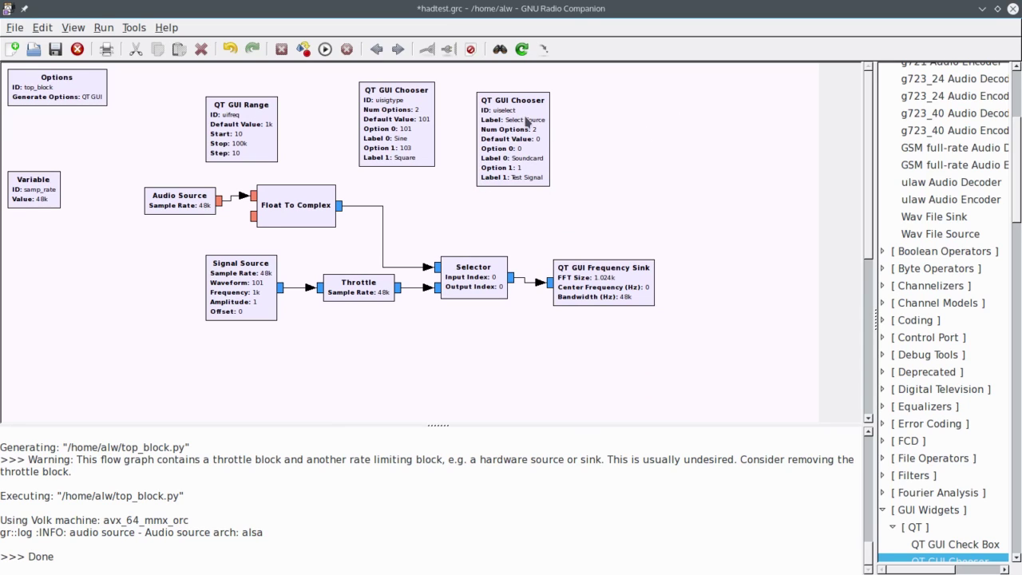
Step: Run the flowgraph to check the revised window layout, and close the running window
{"action": "left_click", "coordinate": [325, 49]}
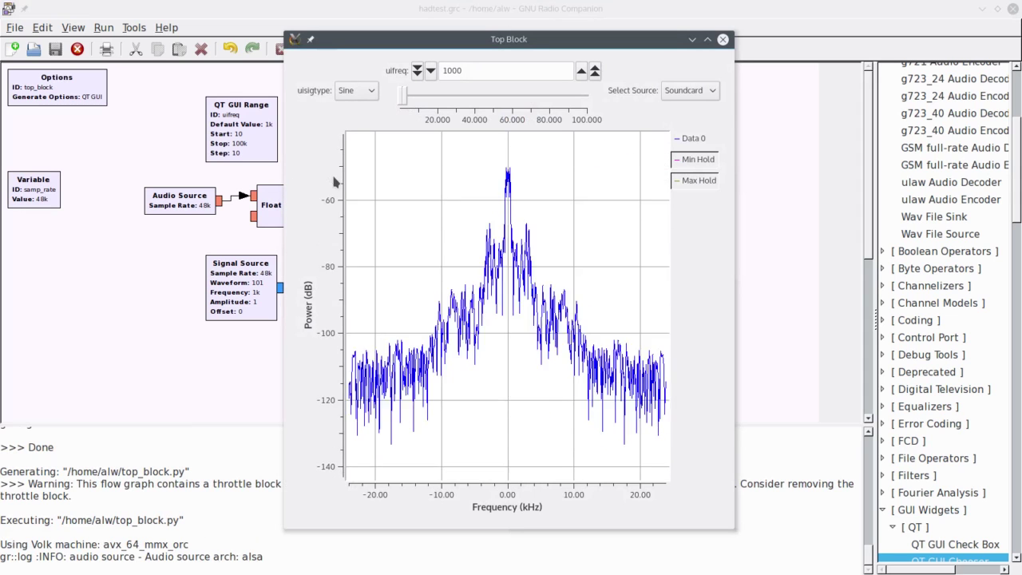
{"action": "left_click", "coordinate": [723, 39]}
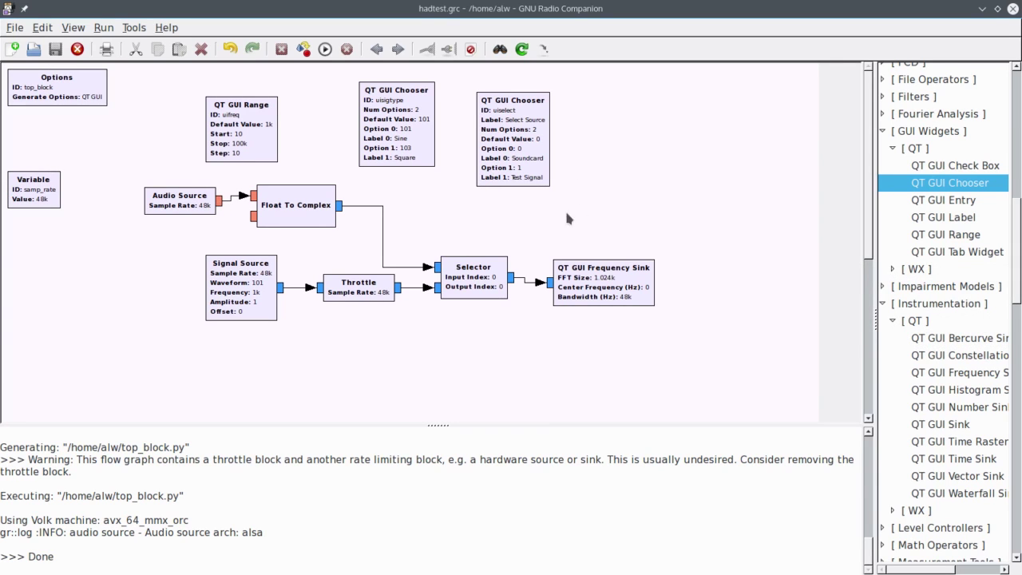
{"action": "scroll", "coordinate": [963, 137], "scroll_direction": "up", "scroll_amount": 12}
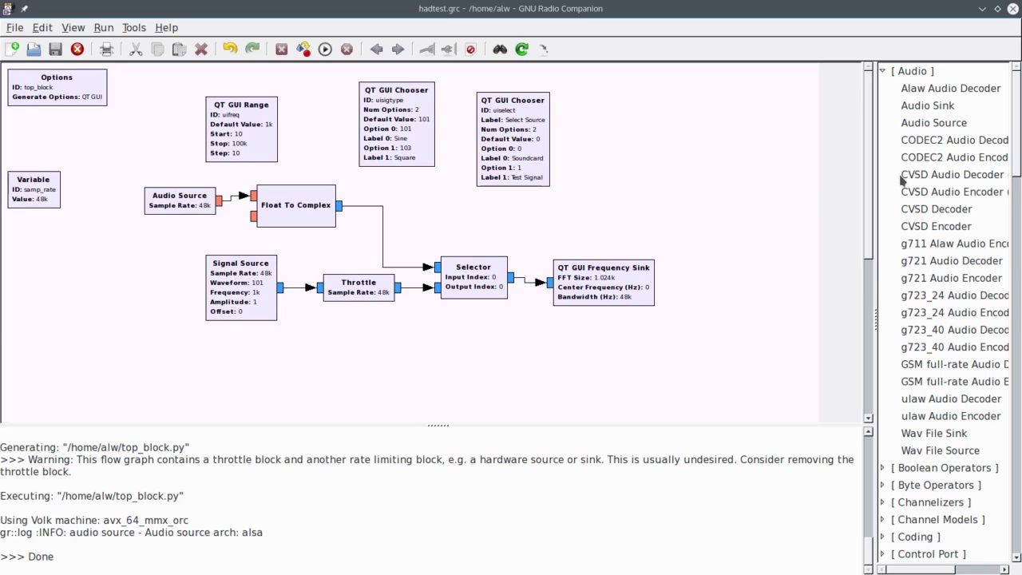
{"action": "scroll", "coordinate": [919, 194], "scroll_direction": "down", "scroll_amount": 4}
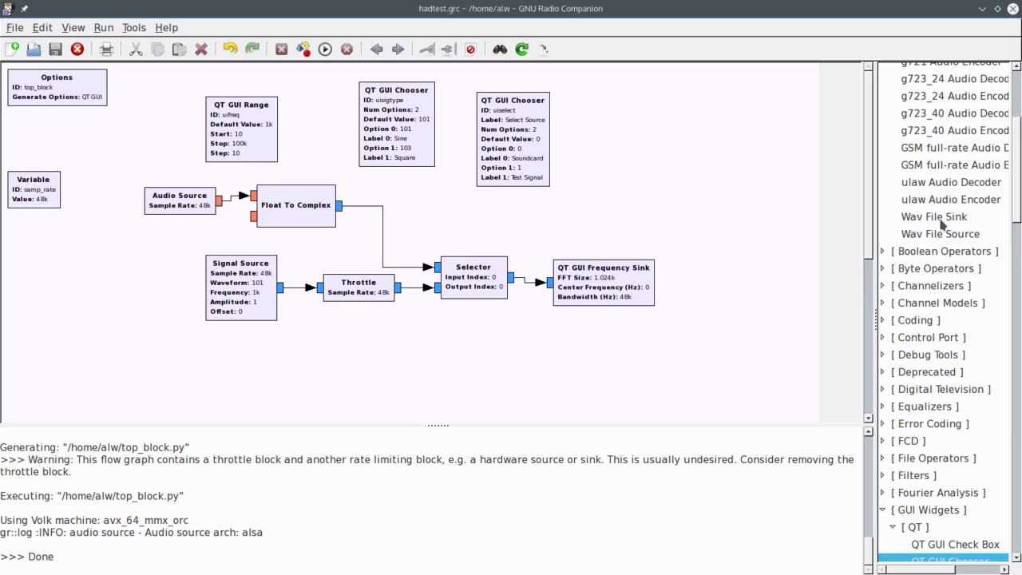